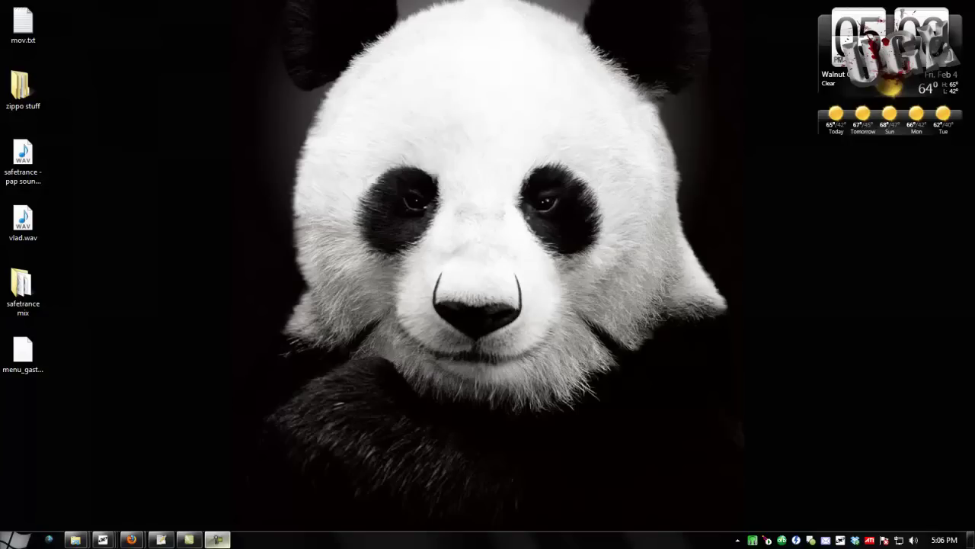
Switch to the Notepad++ notes and review the Audacity 1.3b export instruction, including clearing the tags, then minimize the window
mouse_move(161, 539)
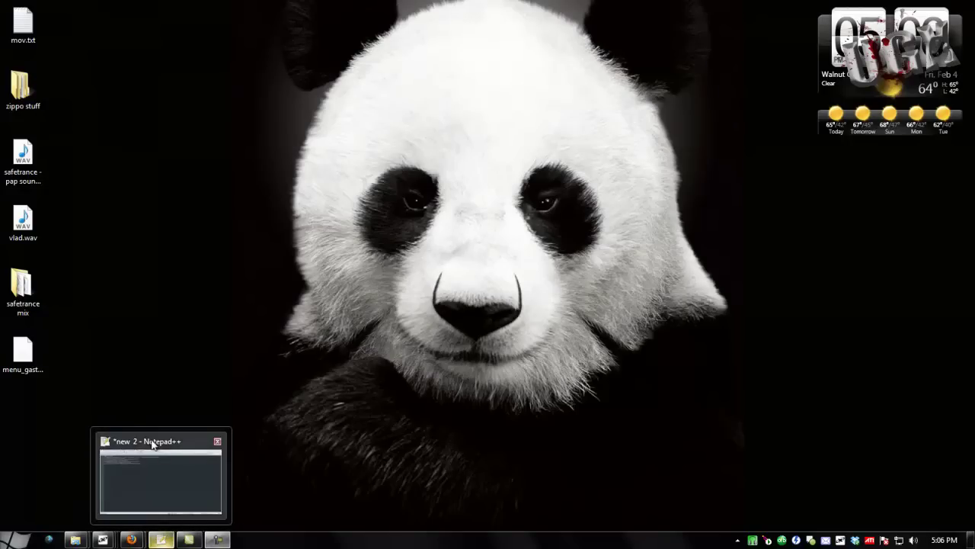
left_click(202, 453)
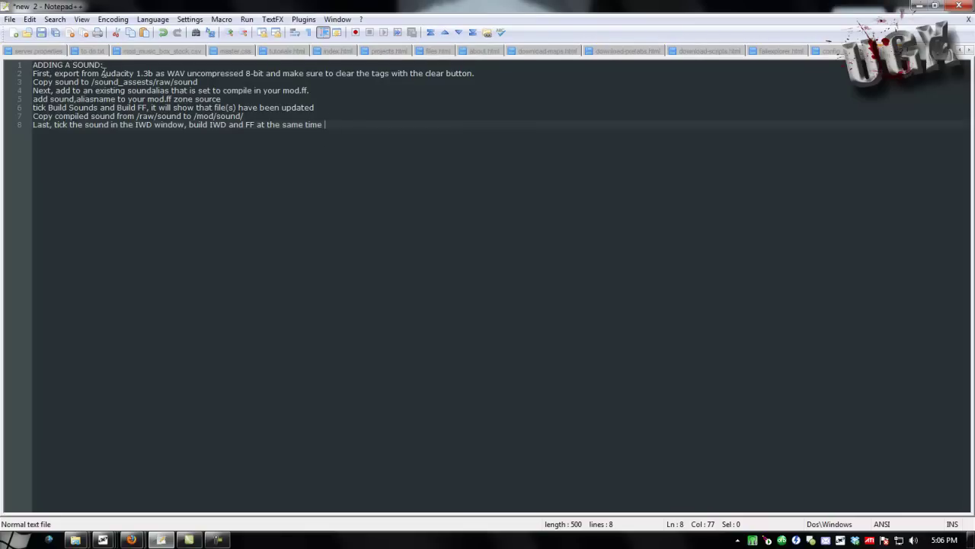
left_click_drag(101, 73, 155, 74)
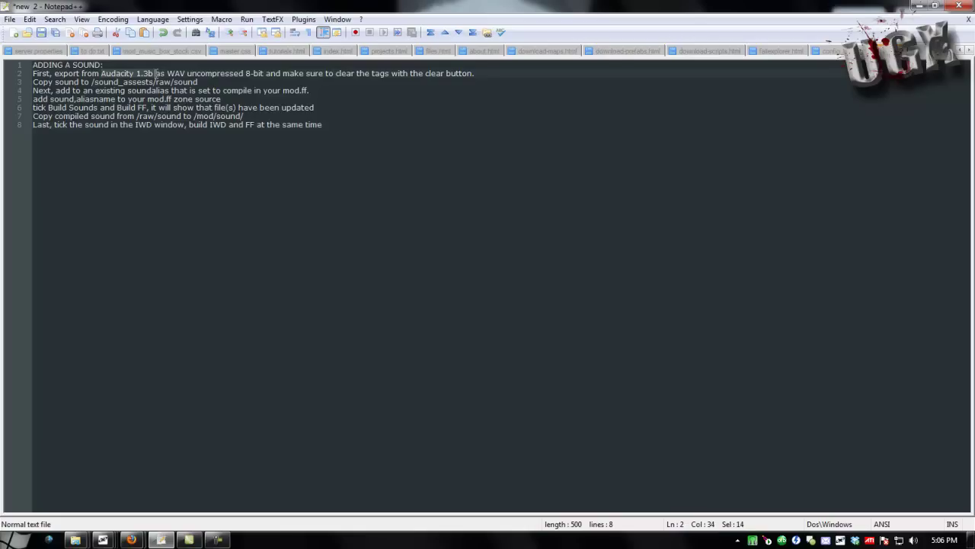
left_click(161, 74)
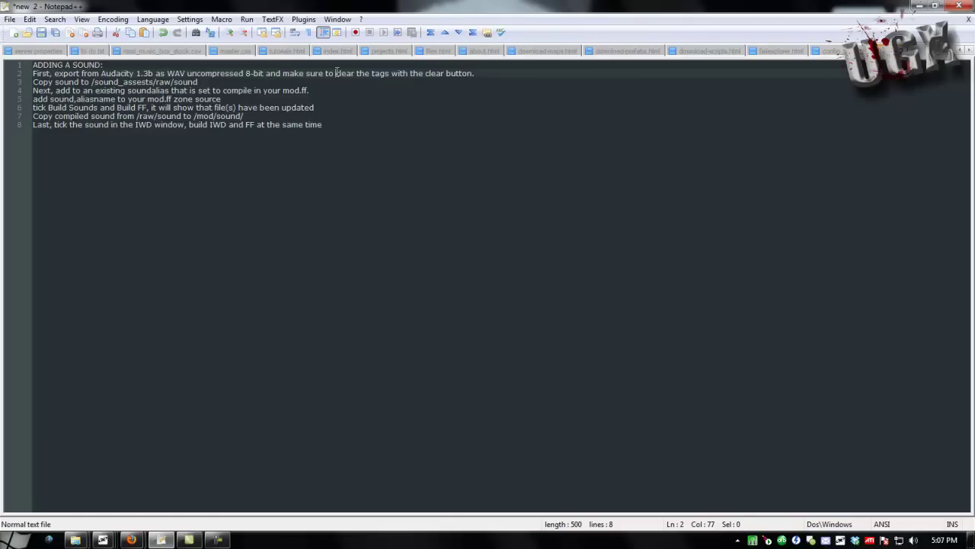
left_click_drag(334, 73, 389, 69)
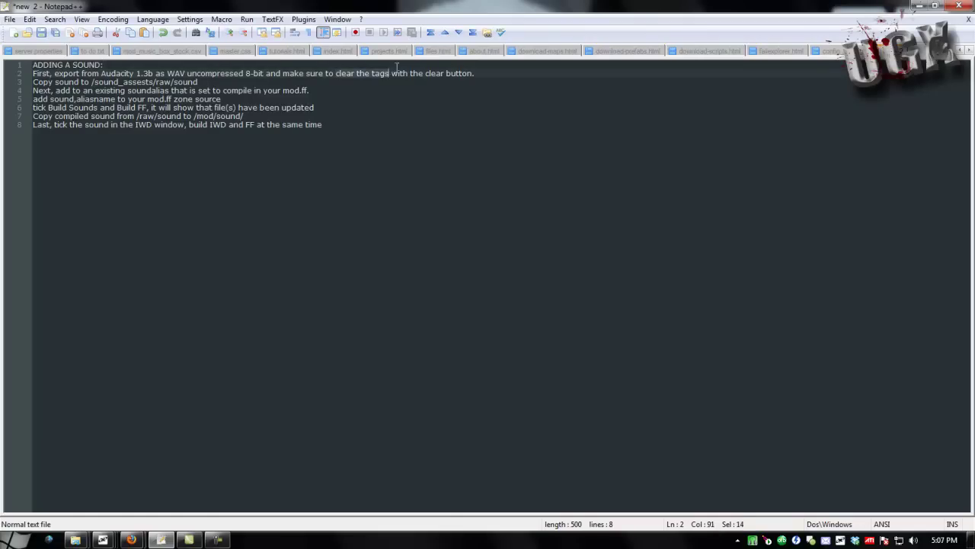
left_click(386, 73)
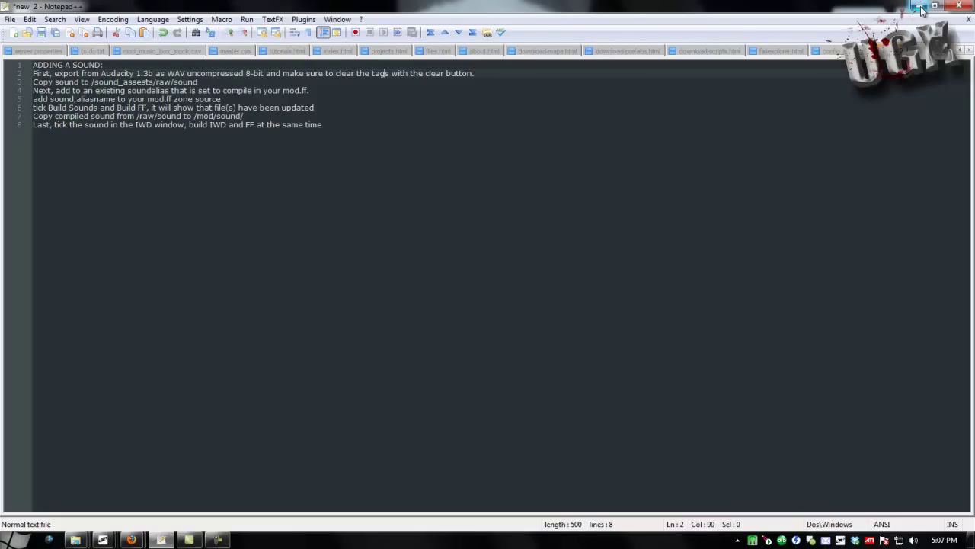
left_click(920, 6)
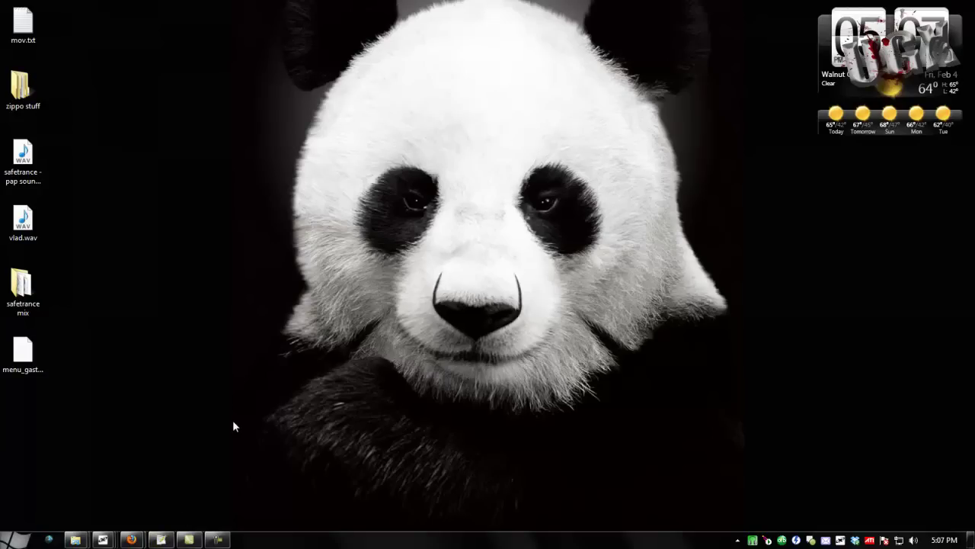
left_click(161, 540)
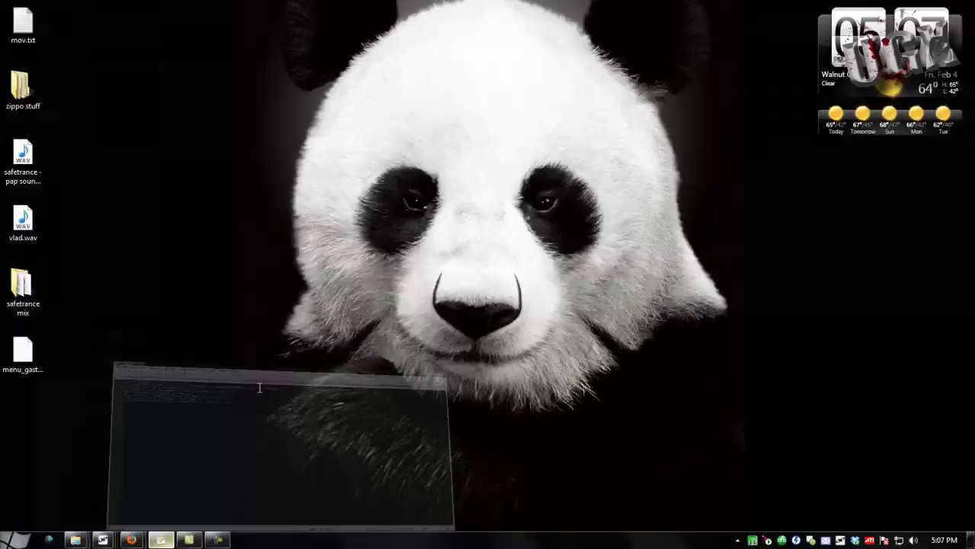
left_click(919, 6)
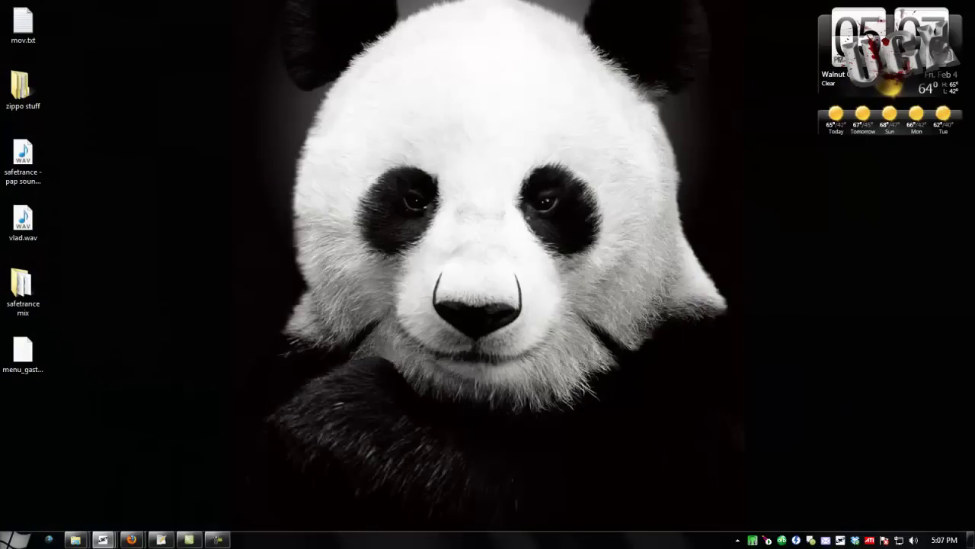
left_click(12, 538)
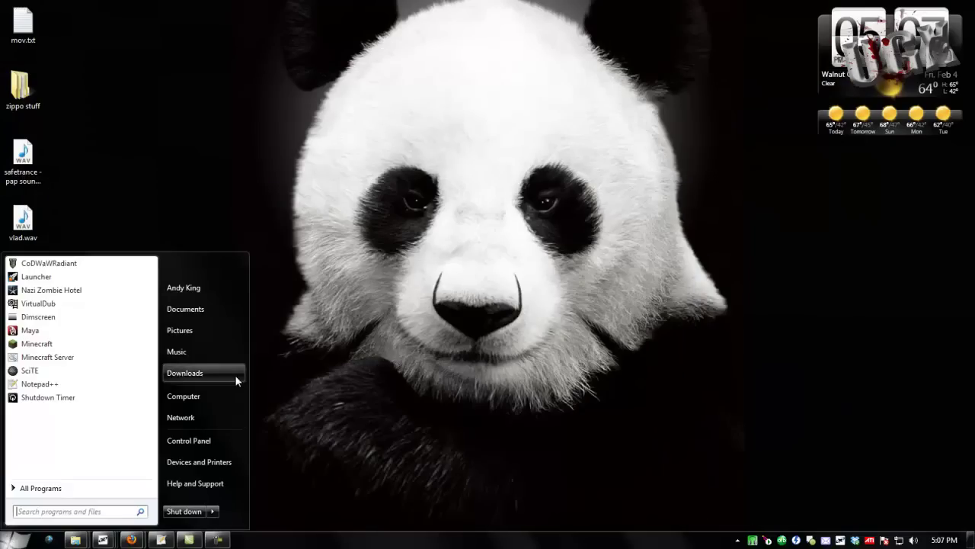
left_click(422, 329)
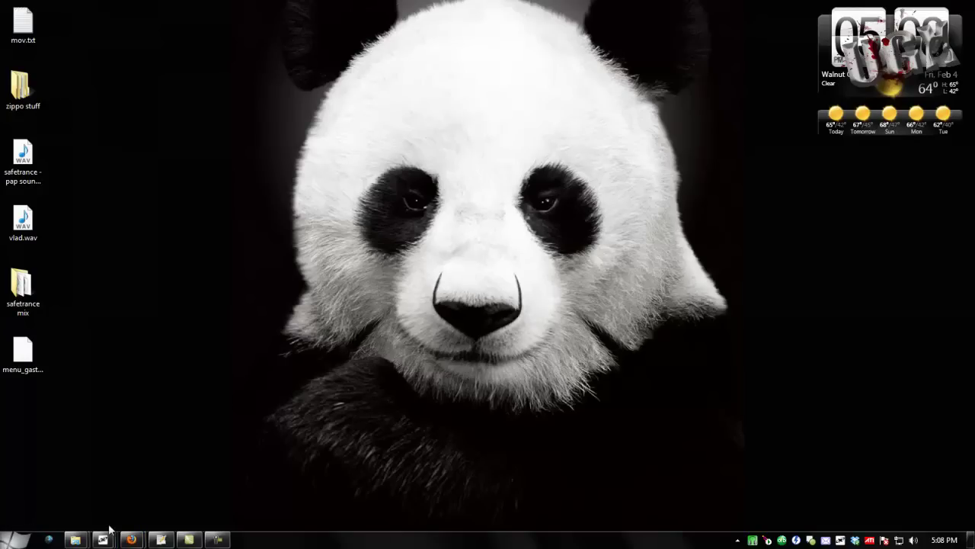
Browse in Windows Explorer to the Bassnectar folder under Music on Local Disk (H:) and widen its Name column
mouse_move(76, 540)
mouse_move(181, 488)
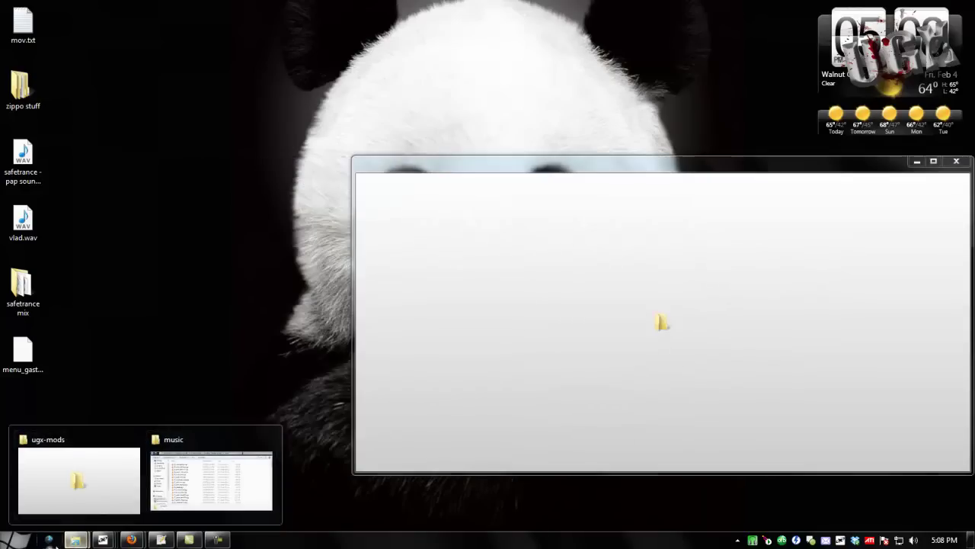
right_click(72, 540)
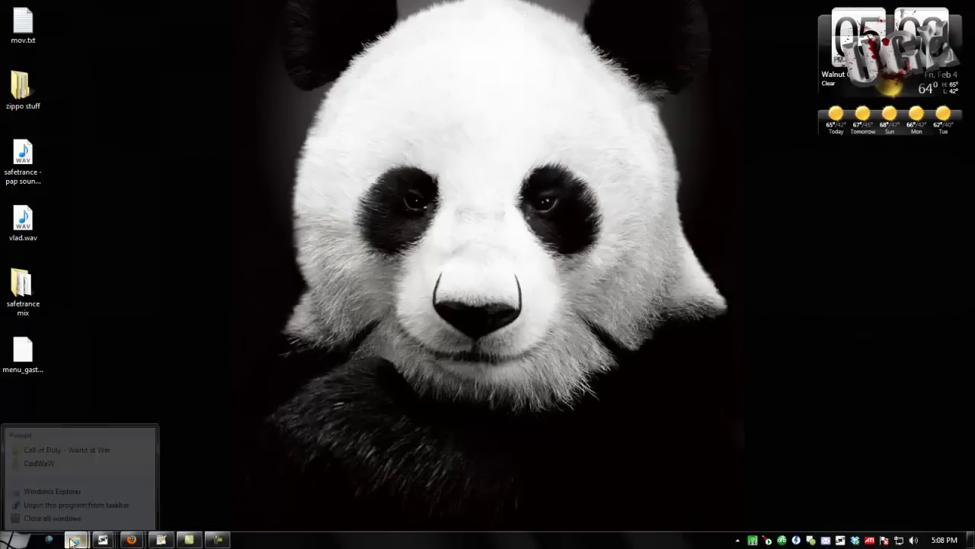
left_click(102, 441)
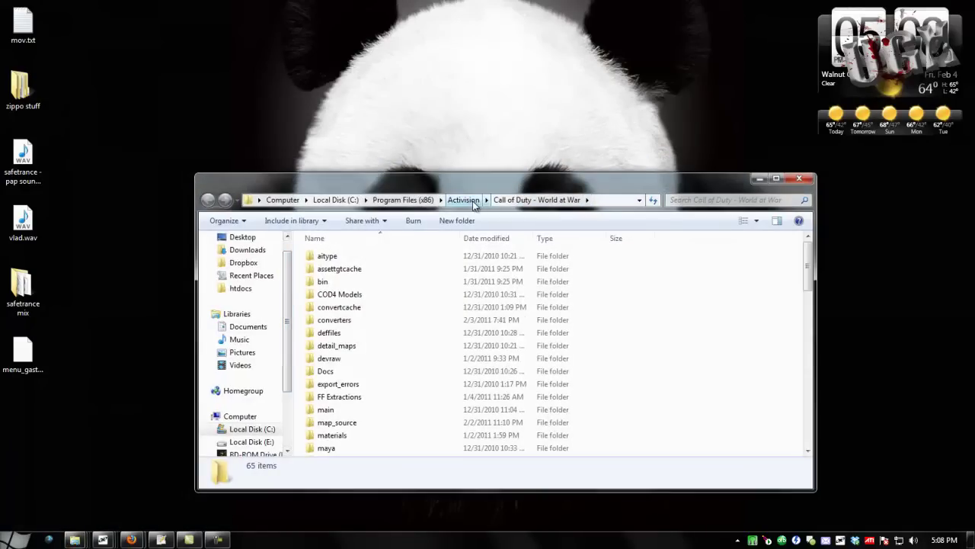
left_click(253, 429)
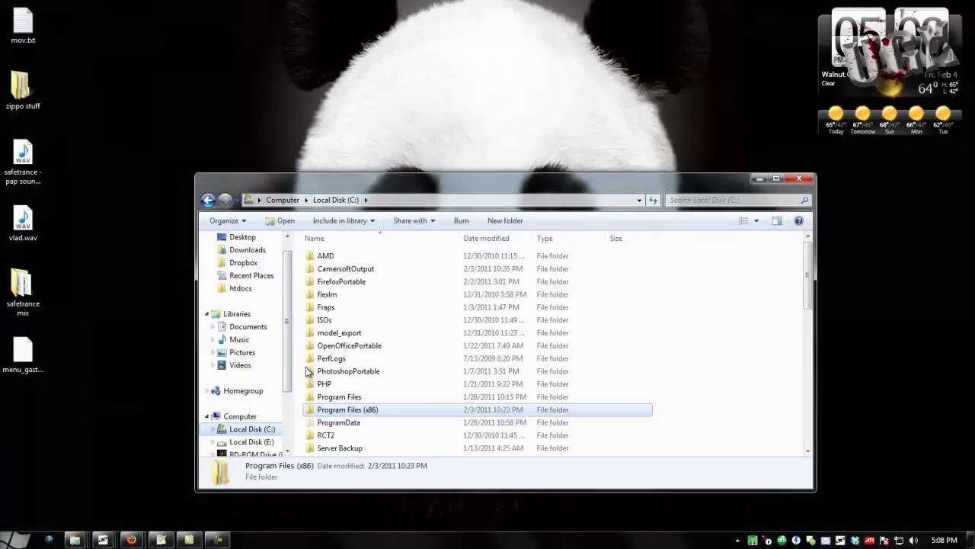
left_click(282, 200)
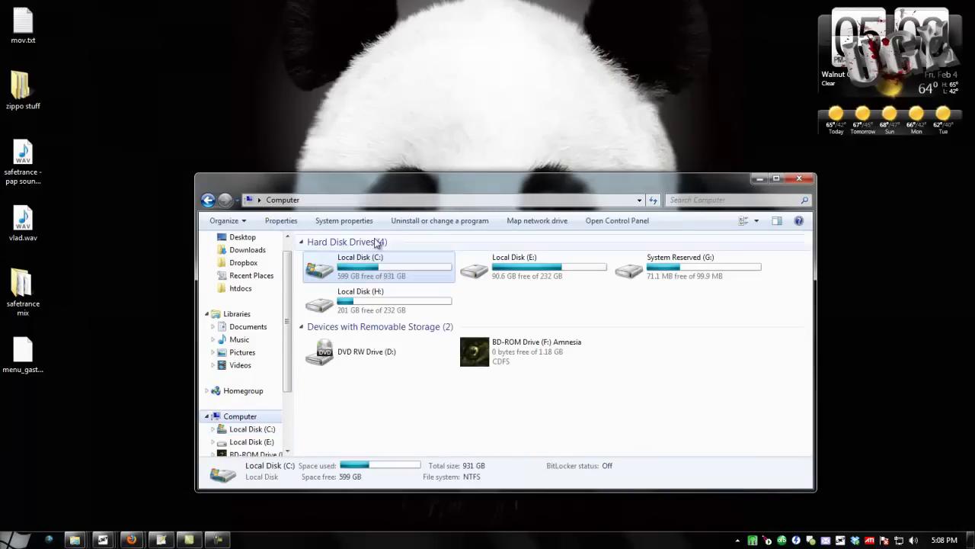
double_click(391, 304)
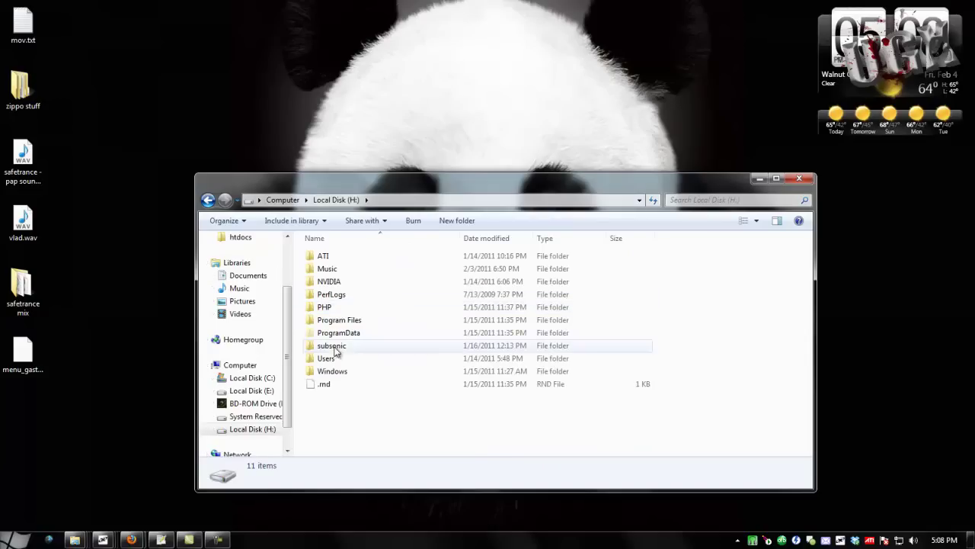
double_click(358, 268)
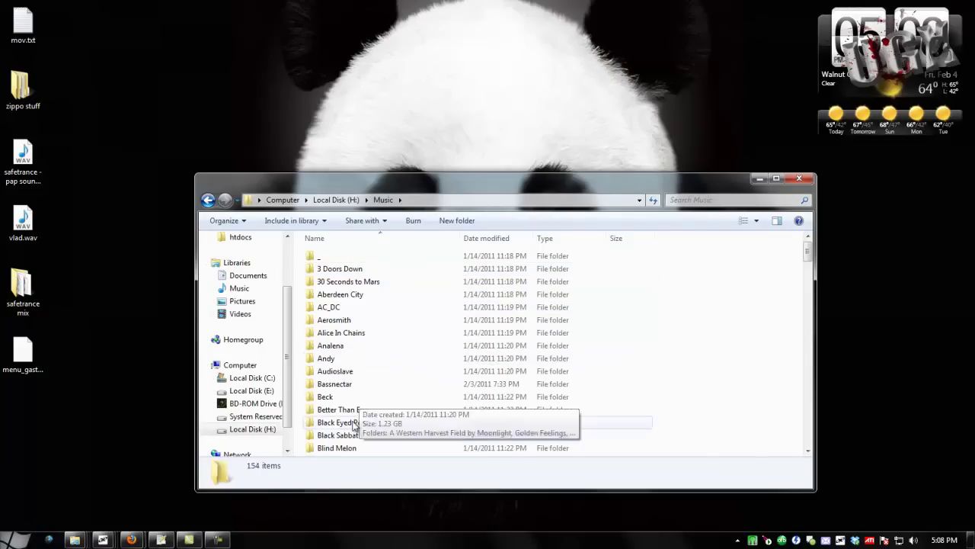
scroll(379, 403, "down", 1)
double_click(358, 344)
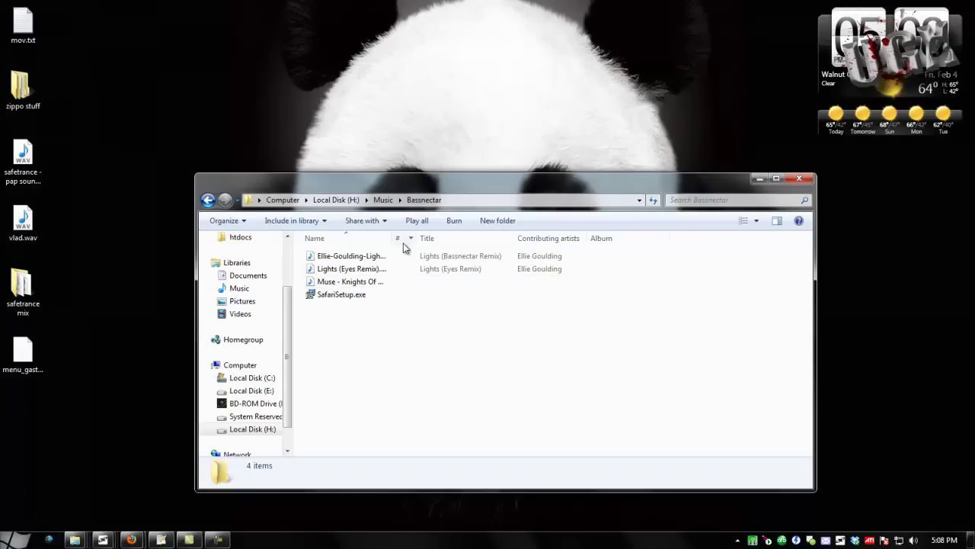
left_click_drag(415, 238, 499, 241)
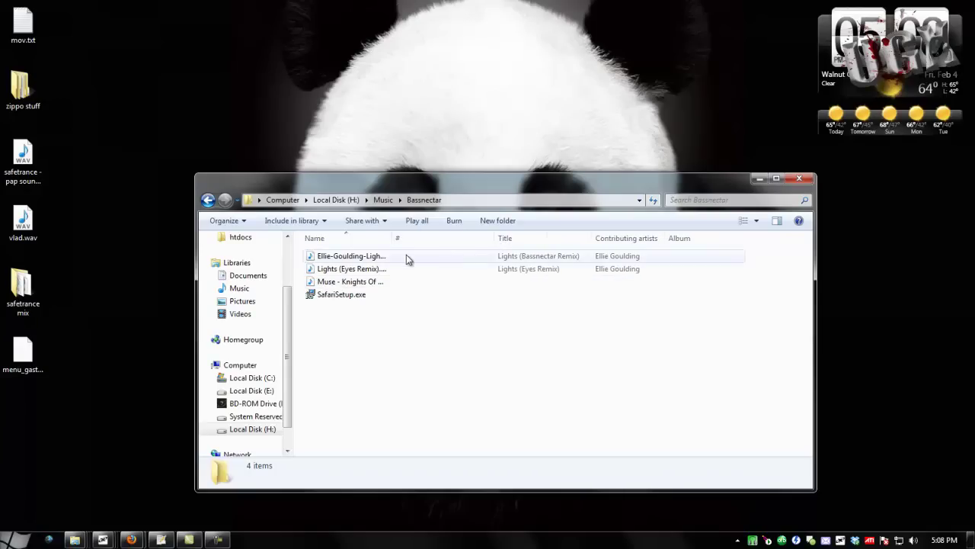
left_click_drag(391, 238, 473, 238)
Preview Lights (Eyes Remix).mp3 in the media player at about 1:00 and 1:15, and close the player
double_click(356, 268)
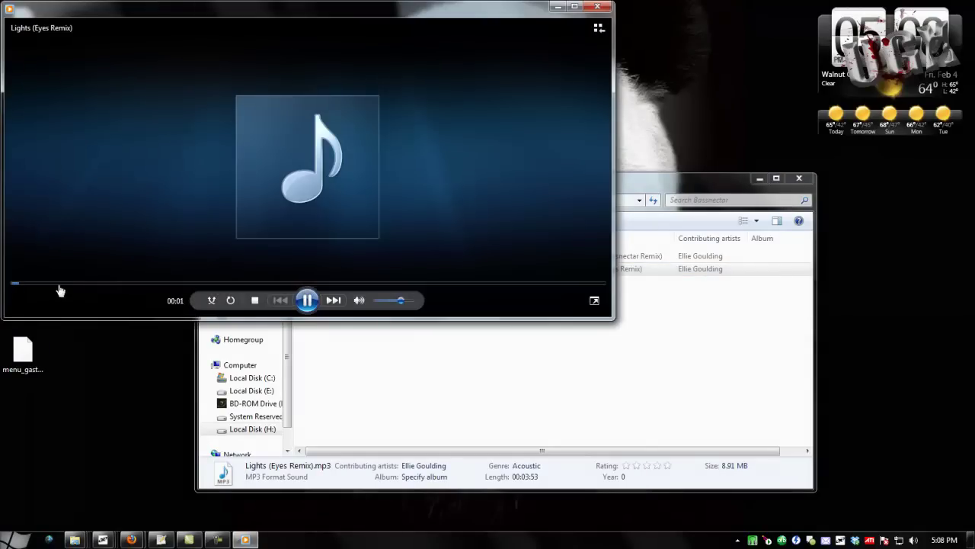
left_click(168, 284)
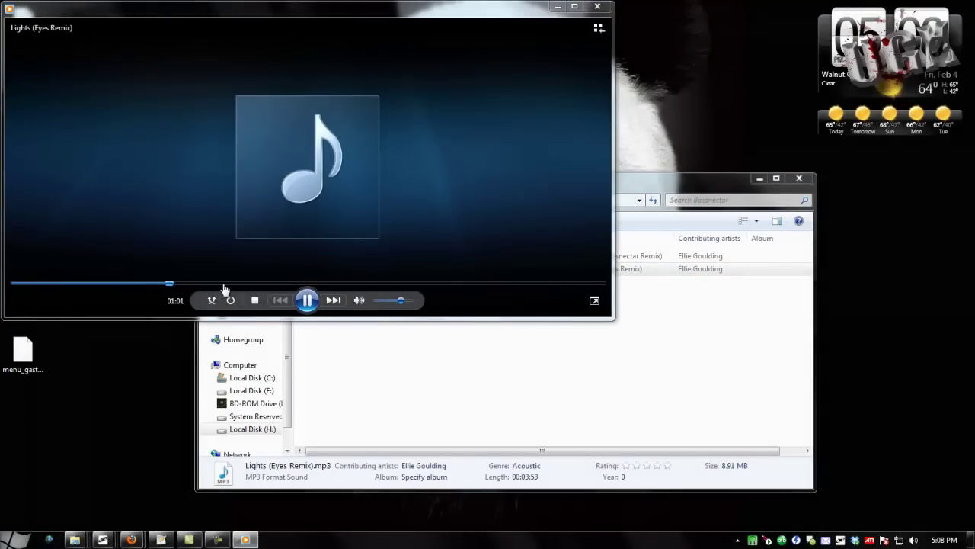
left_click(206, 285)
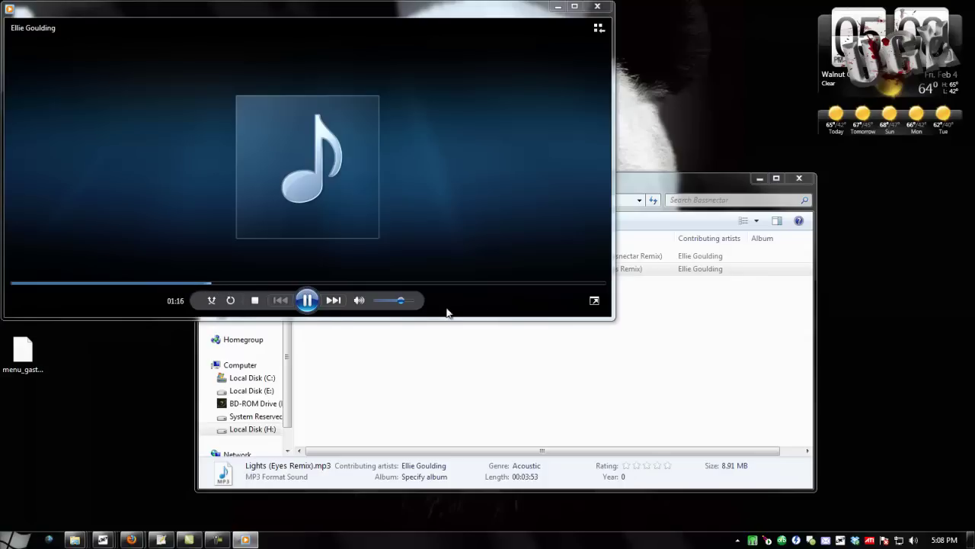
left_click(599, 7)
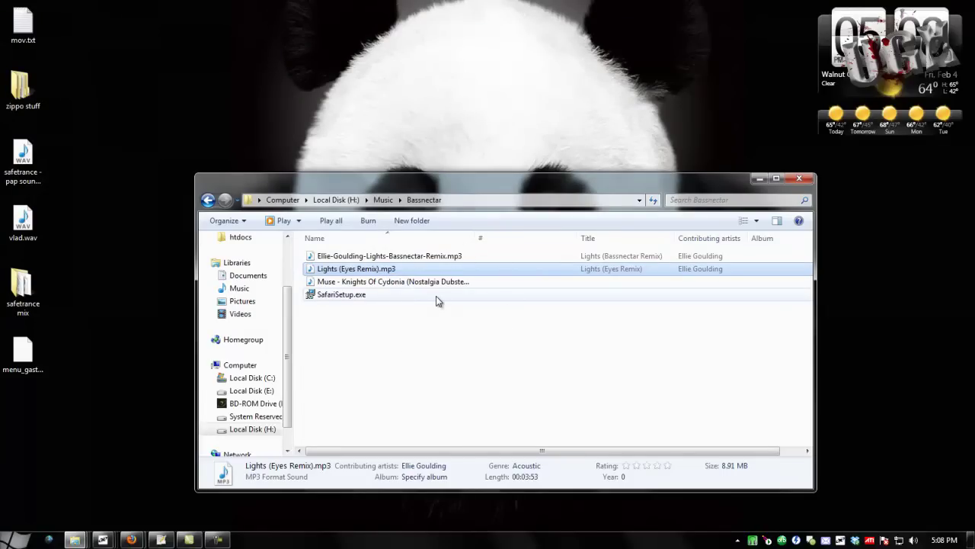
left_click(348, 344)
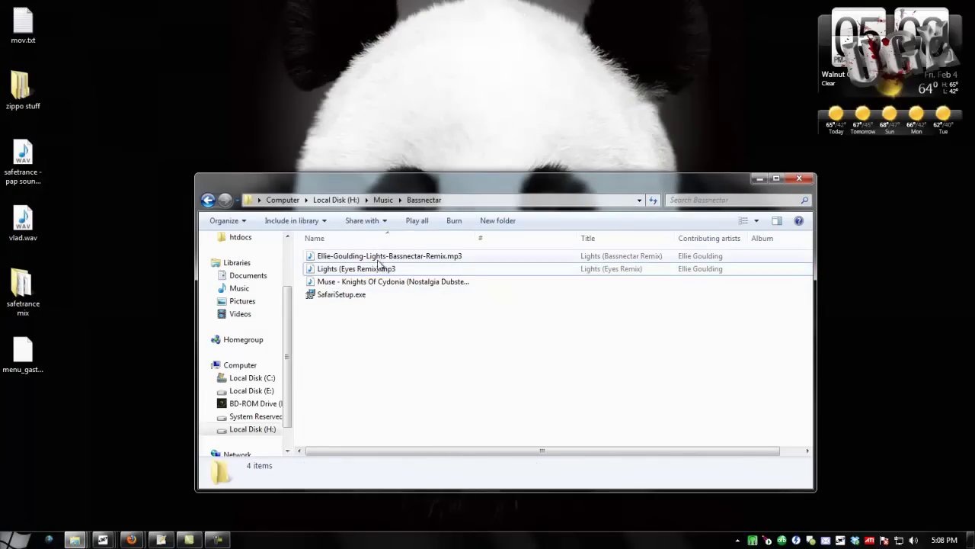
left_click(372, 268)
Launch Audacity, dismiss its welcome message, and move its window toward the middle of the desktop
key("super")
type("a")
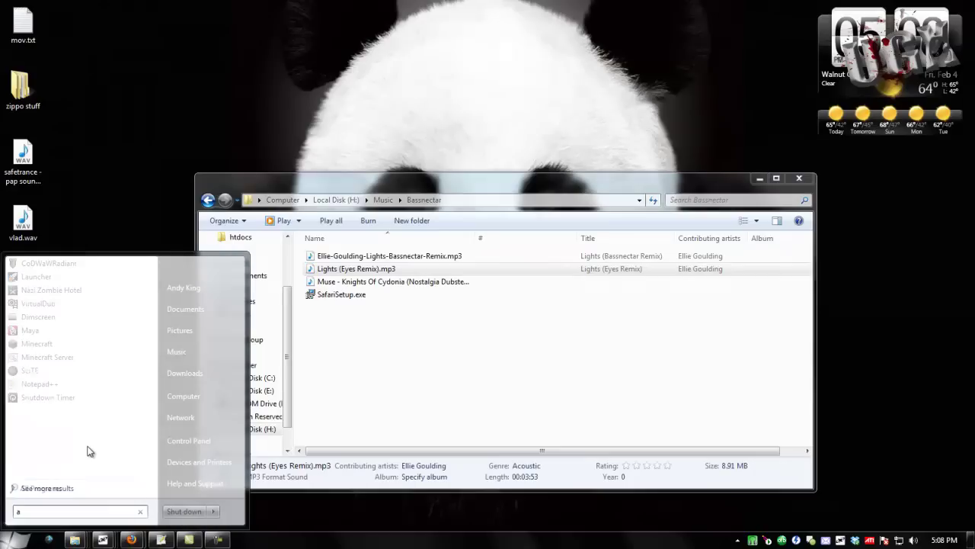
type("udac")
key("Return")
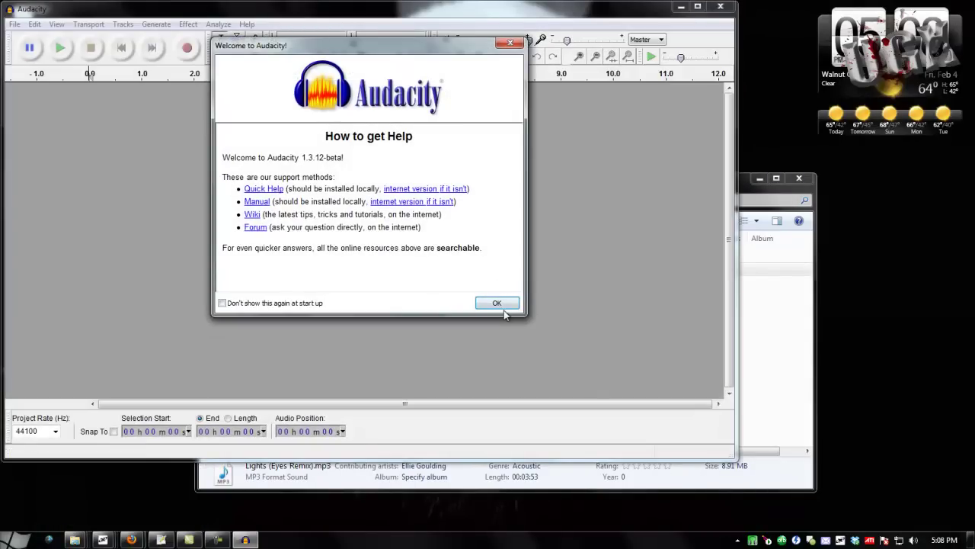
left_click(497, 303)
left_click_drag(197, 9, 415, 67)
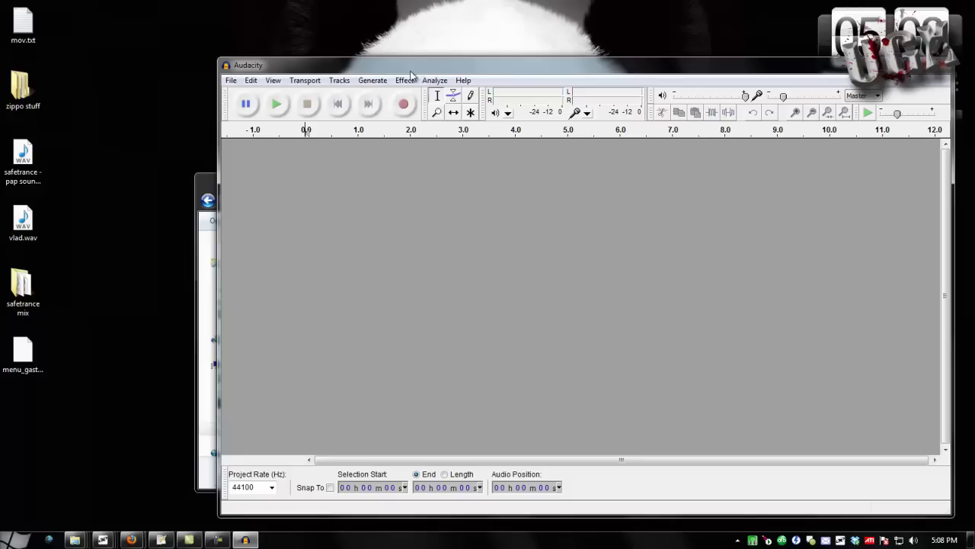
Open Lights (Eyes Remix).mp3 from H:\Music\Bassnectar in Audacity and reposition the project window
left_click(230, 80)
left_click(252, 107)
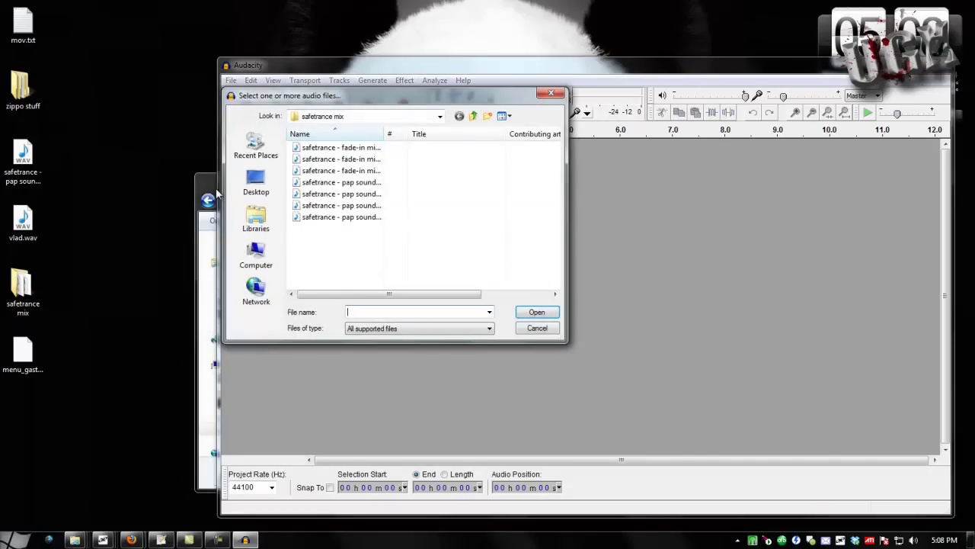
left_click(217, 194)
left_click(463, 199)
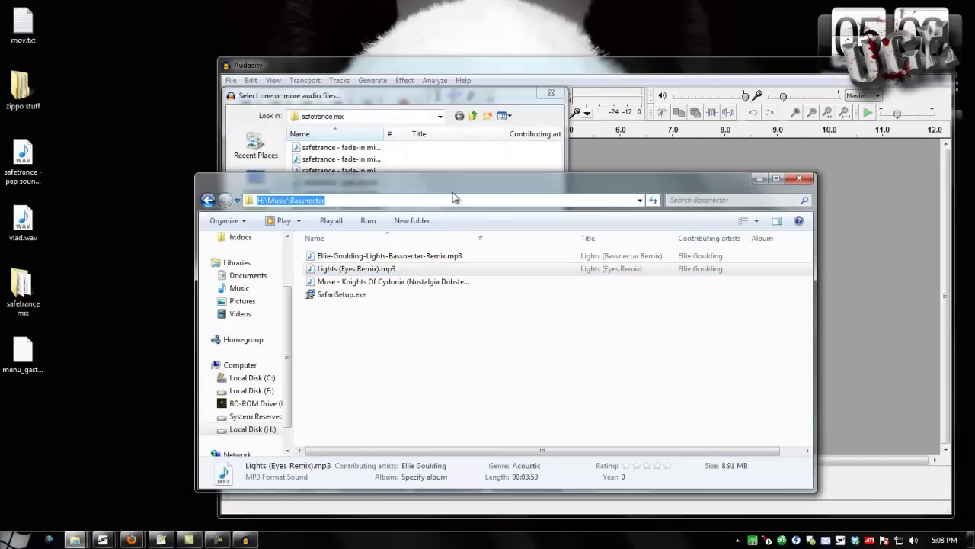
left_click(489, 124)
left_click(439, 116)
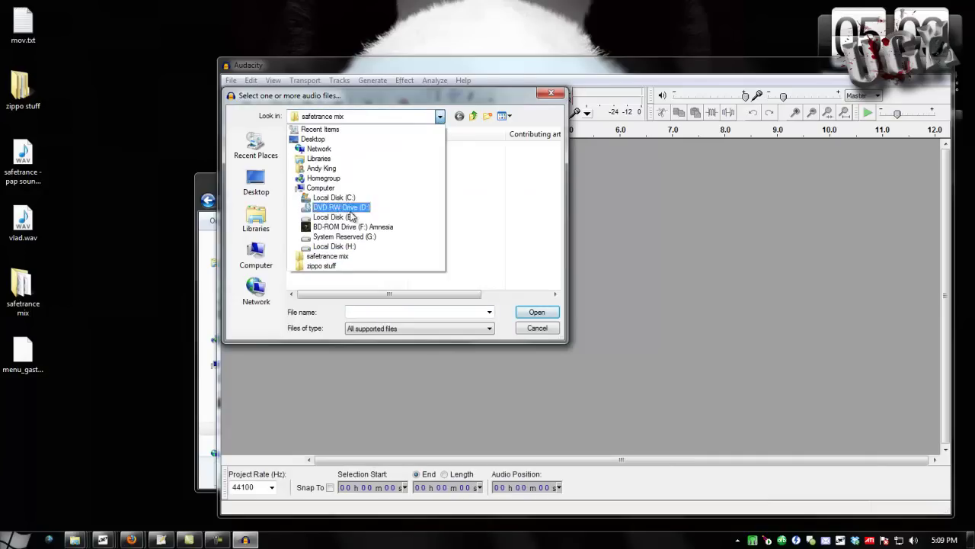
left_click(334, 247)
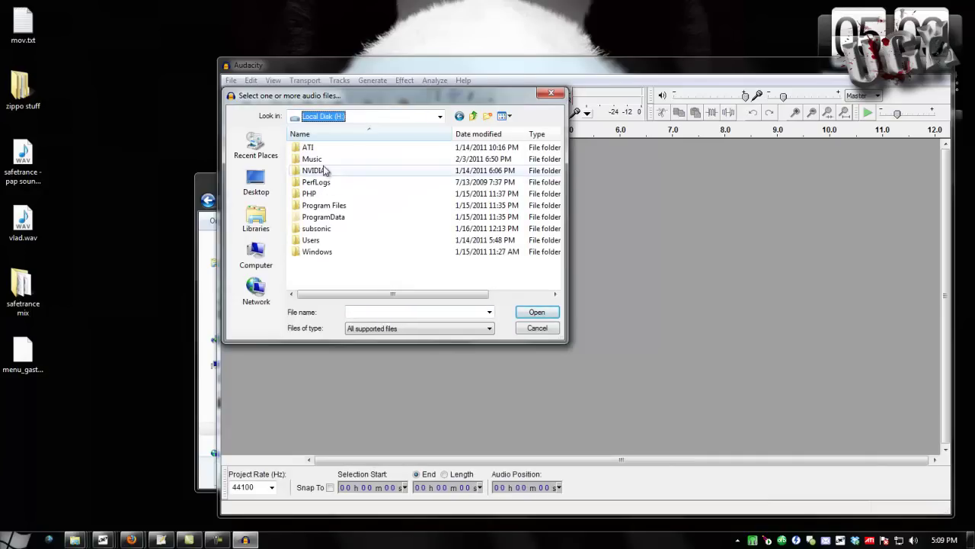
double_click(314, 159)
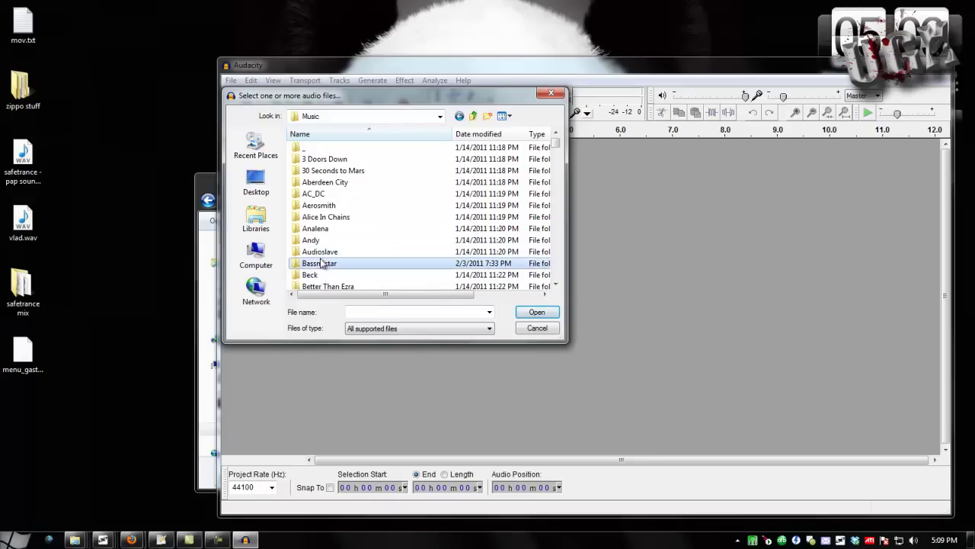
double_click(322, 262)
double_click(361, 160)
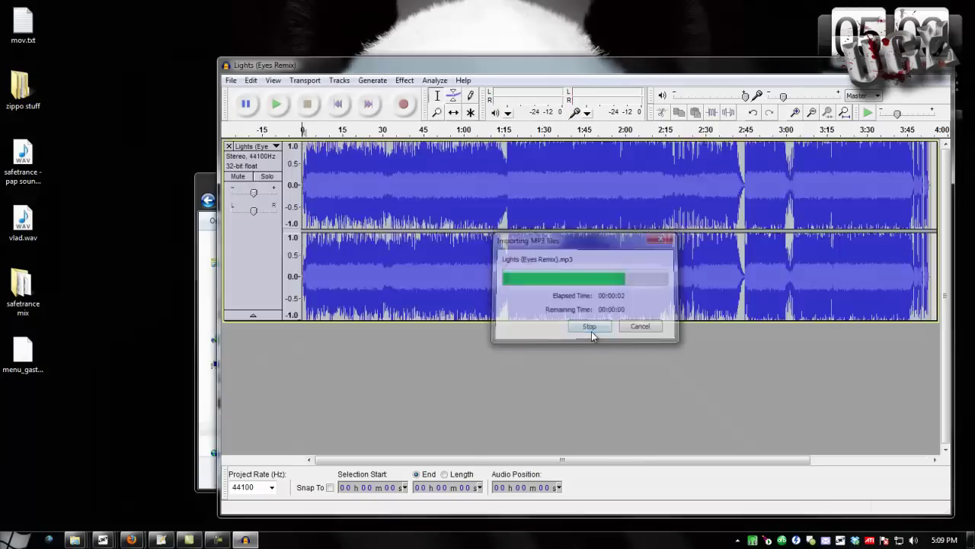
left_click_drag(437, 67, 343, 46)
Convert the imported Lights (Eyes Remix) stereo track to mono
left_click(210, 59)
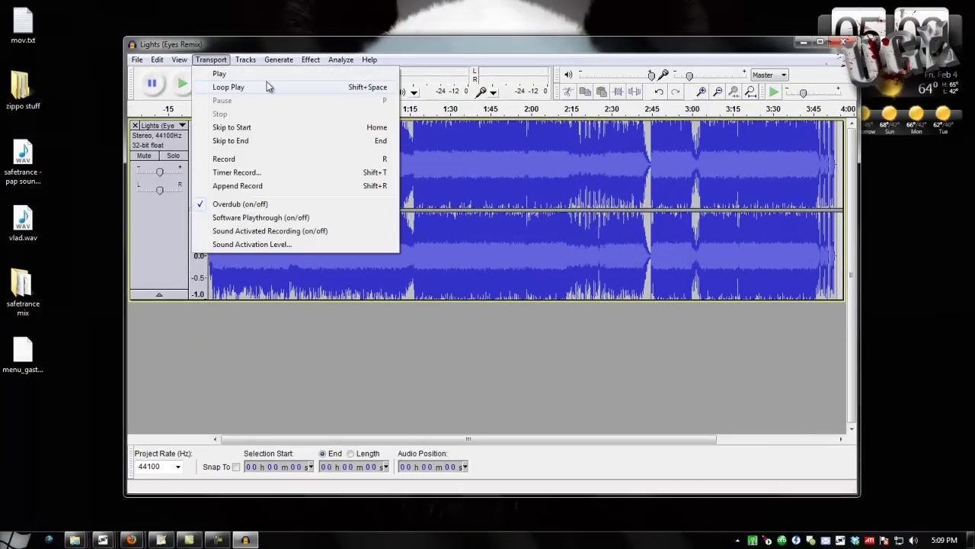
mouse_move(246, 61)
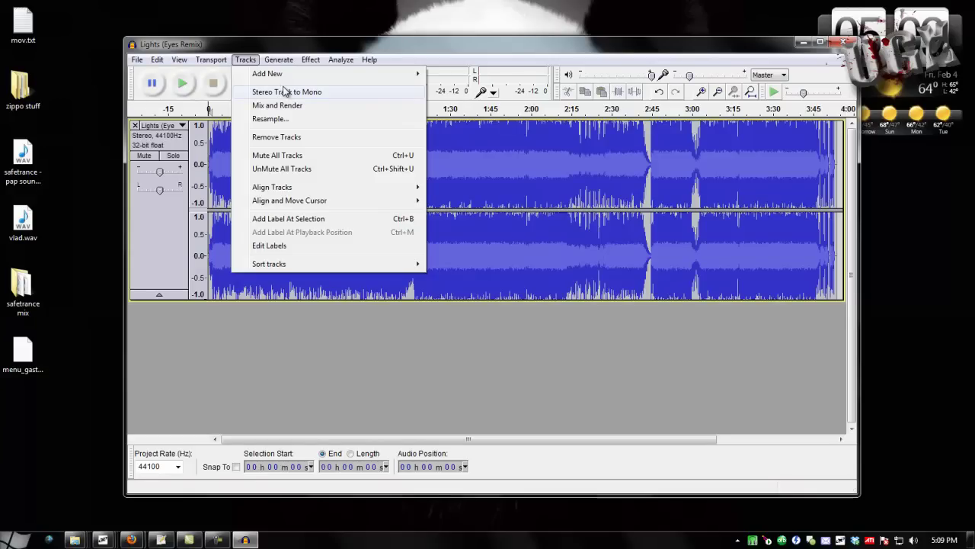
left_click(327, 93)
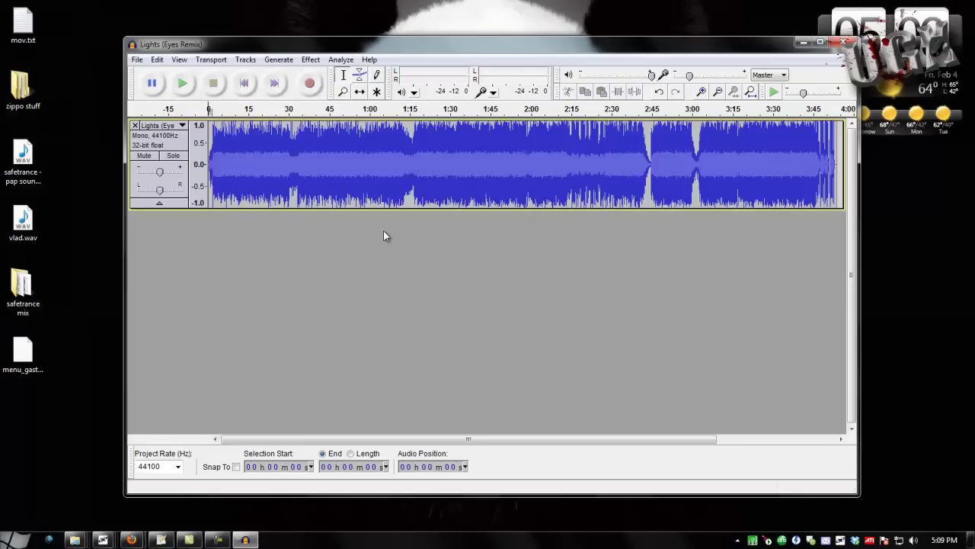
Start exporting the track to the Desktop as lights, with Other uncompressed files as the file type
left_click(137, 61)
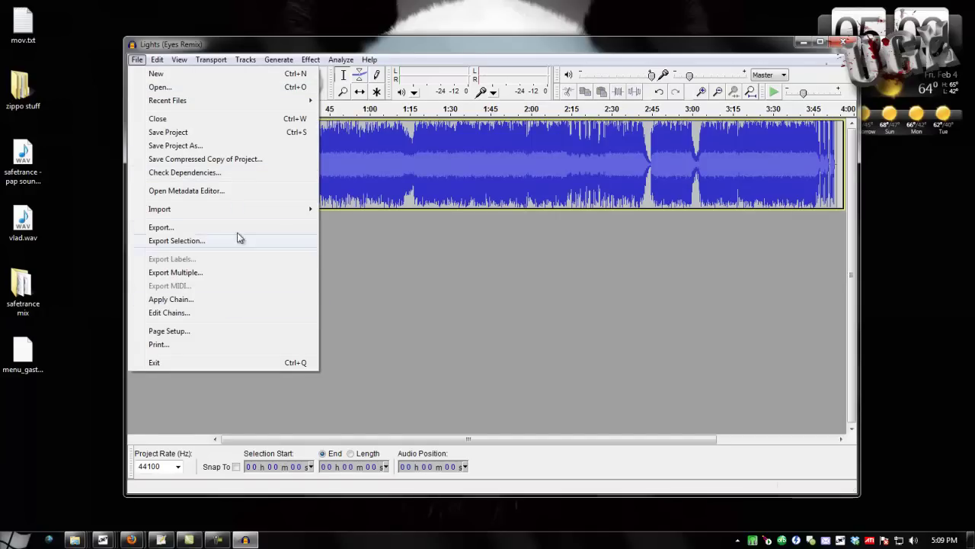
left_click(205, 228)
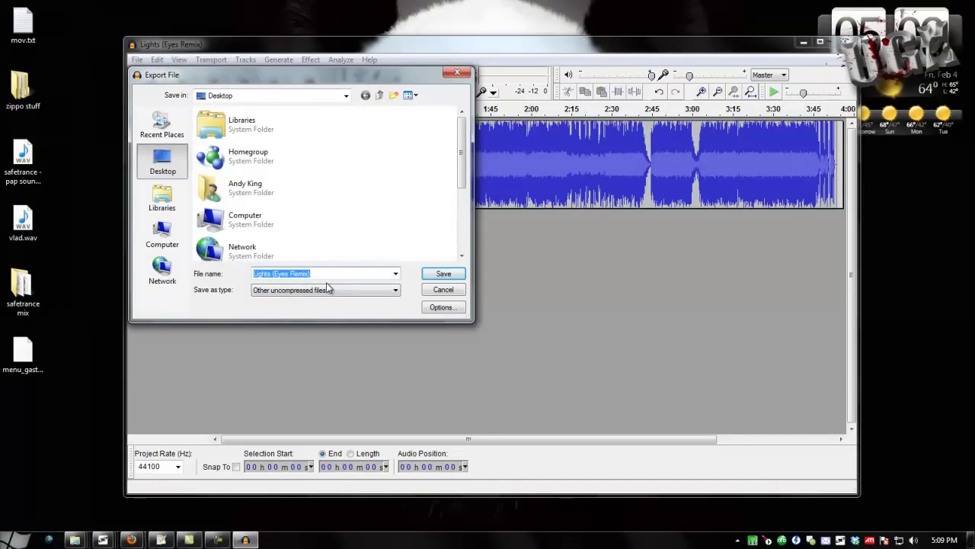
type("lights")
left_click(384, 292)
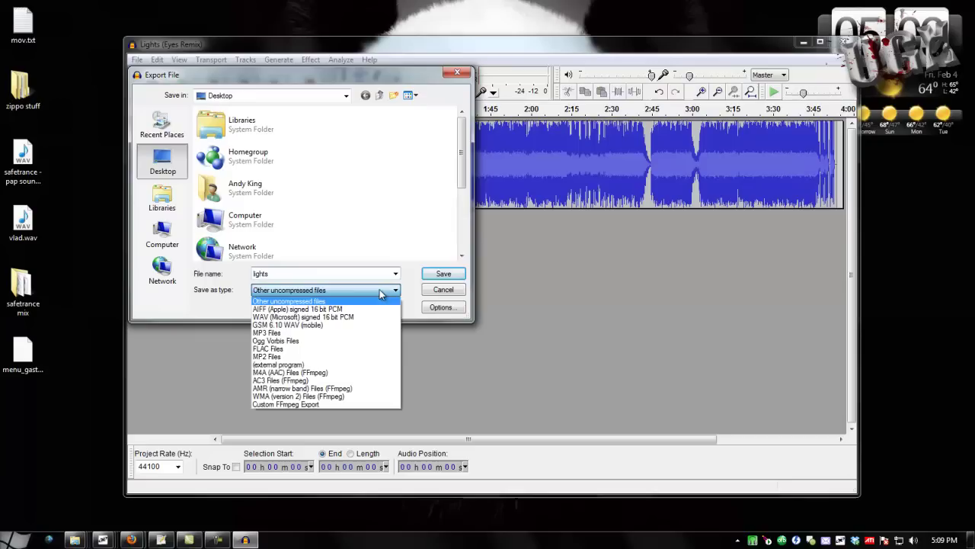
left_click(296, 303)
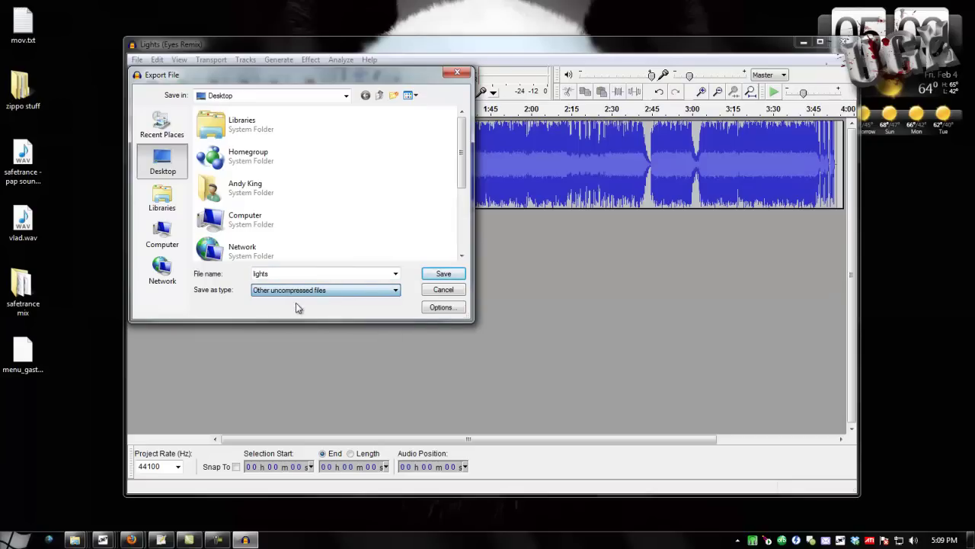
Set the uncompressed export options to a WAV (Microsoft) header and Unsigned 8 bit PCM encoding
left_click(444, 307)
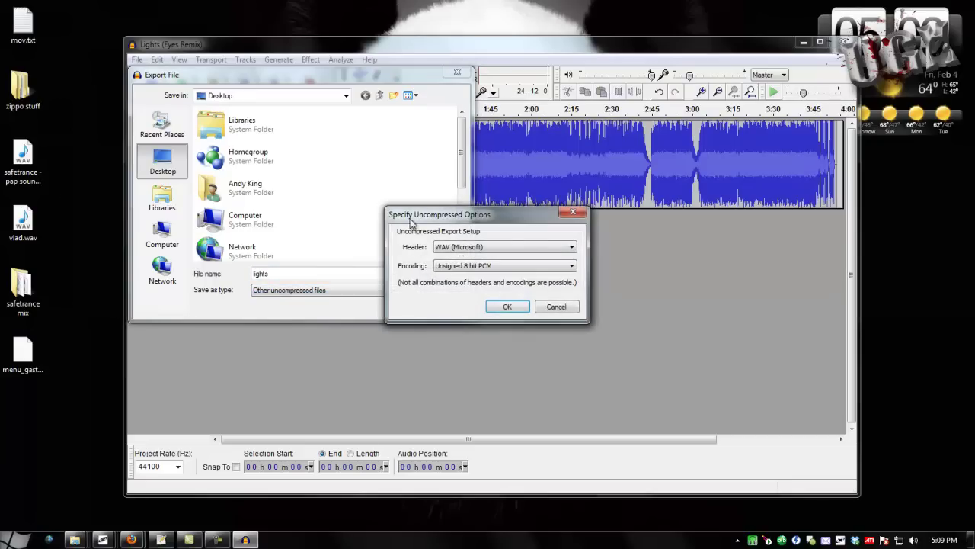
left_click(527, 251)
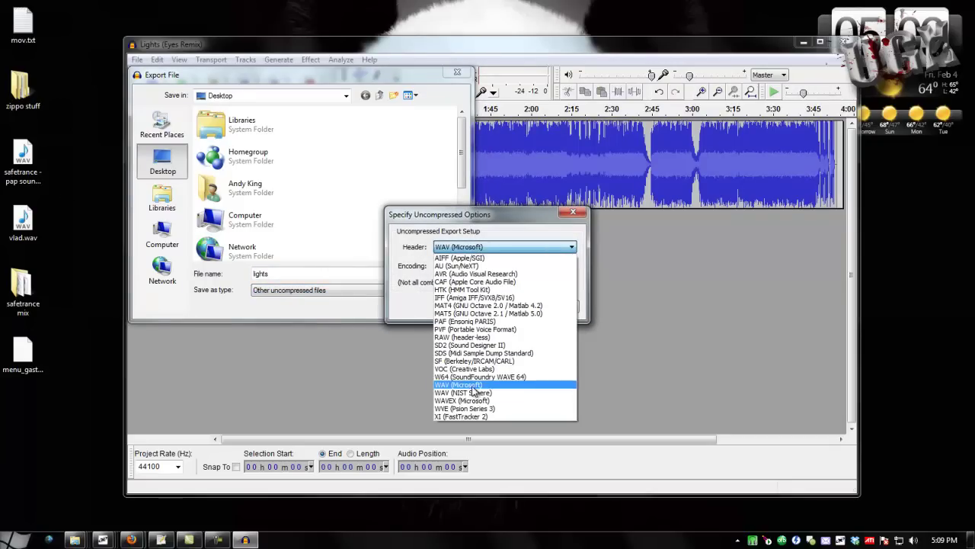
left_click(475, 385)
left_click(507, 266)
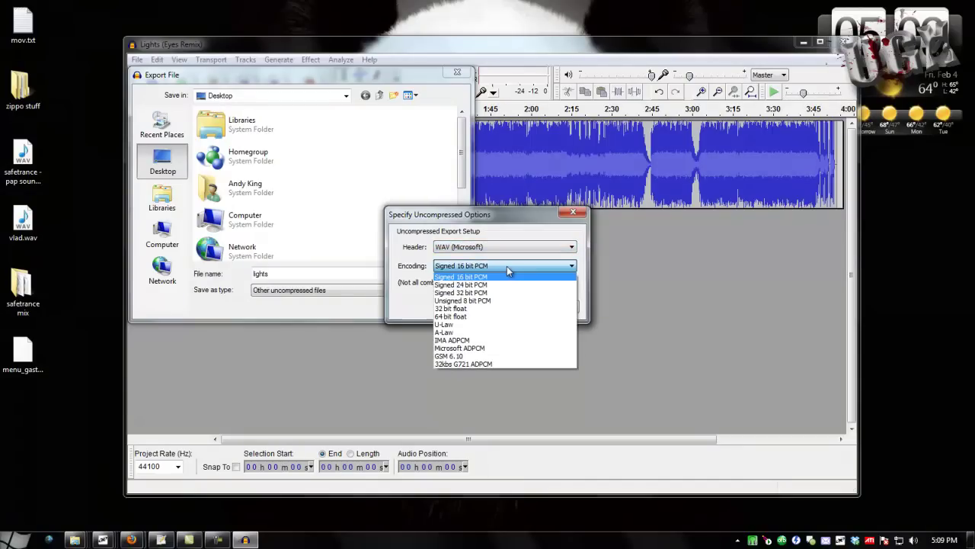
left_click(491, 302)
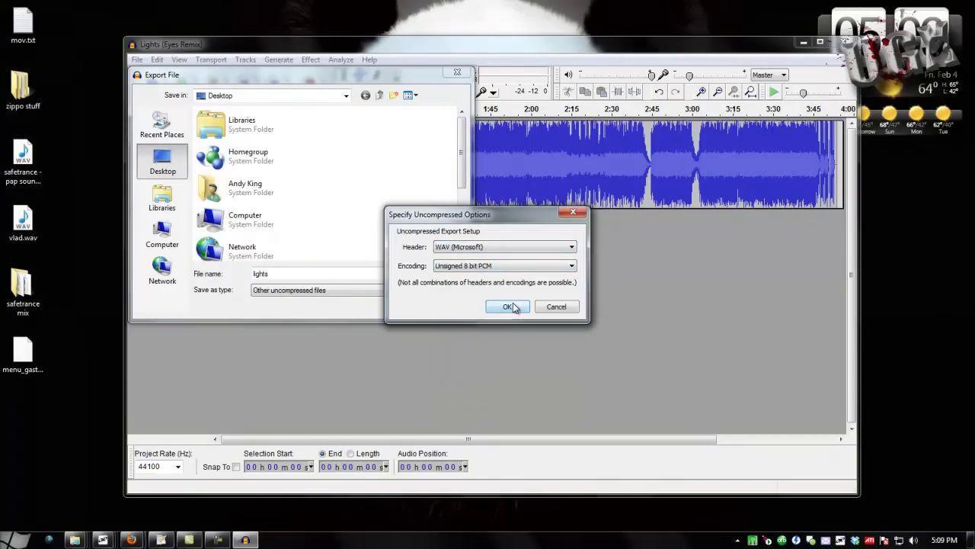
left_click(505, 307)
Save the export, clearing all metadata tags for the file
left_click(443, 276)
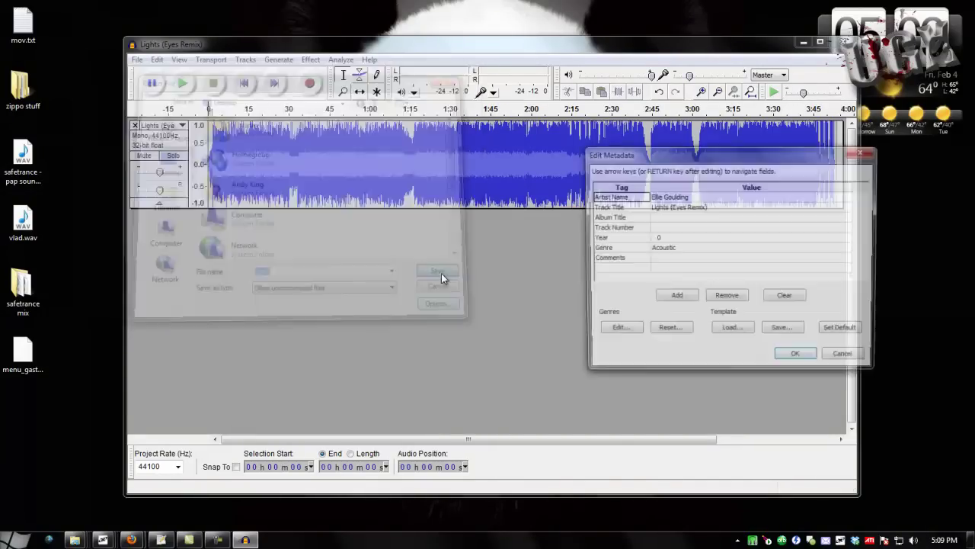
left_click_drag(644, 154, 393, 170)
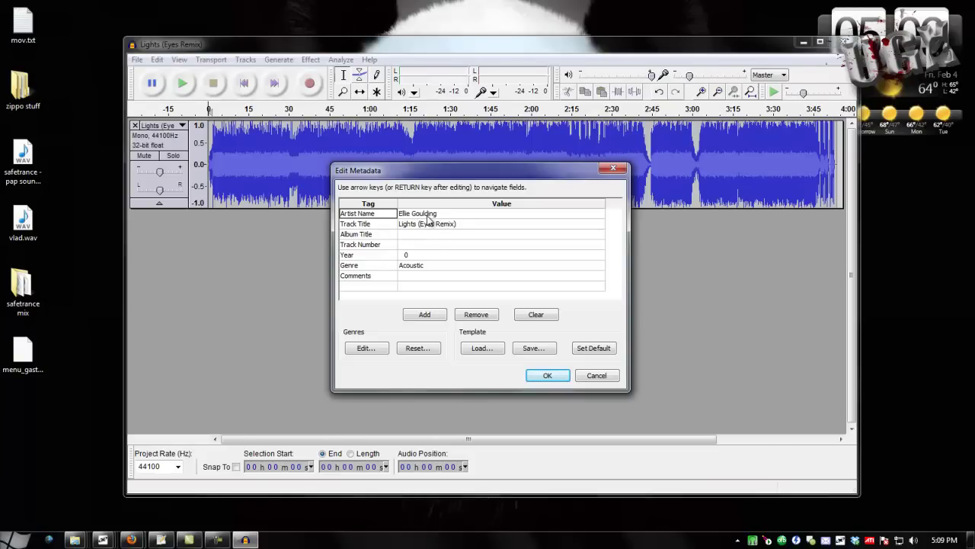
left_click(552, 315)
left_click(548, 375)
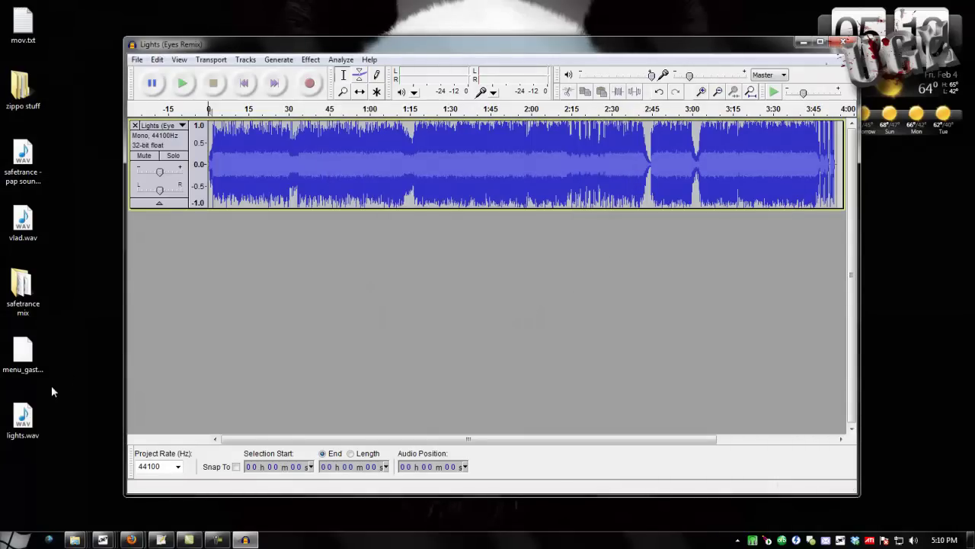
Close Audacity without saving the project, and close the Bassnectar folder window
left_click(845, 41)
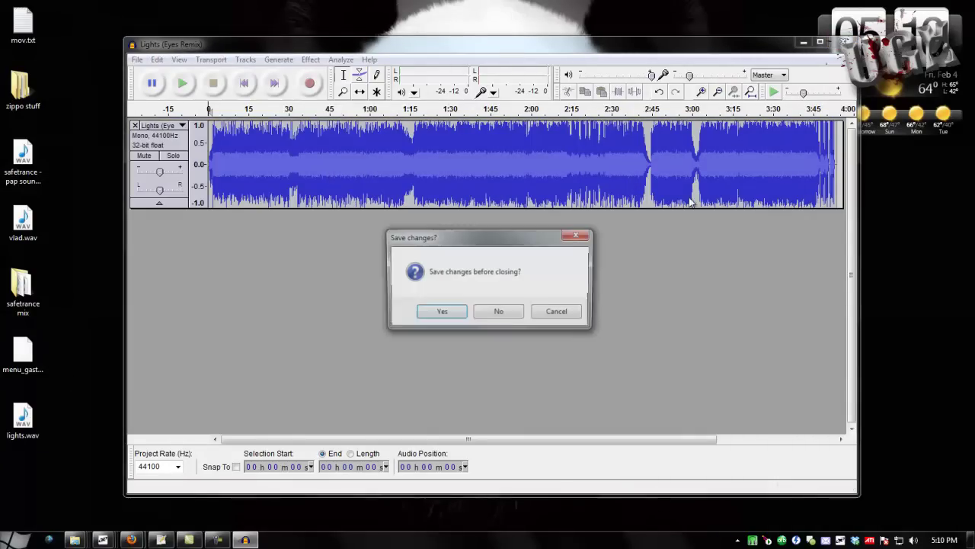
left_click(497, 315)
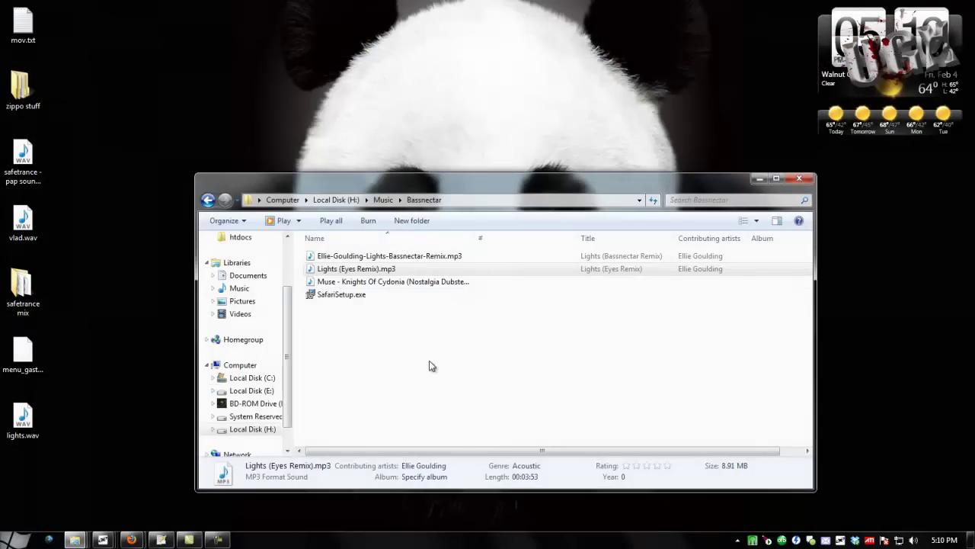
left_click(799, 179)
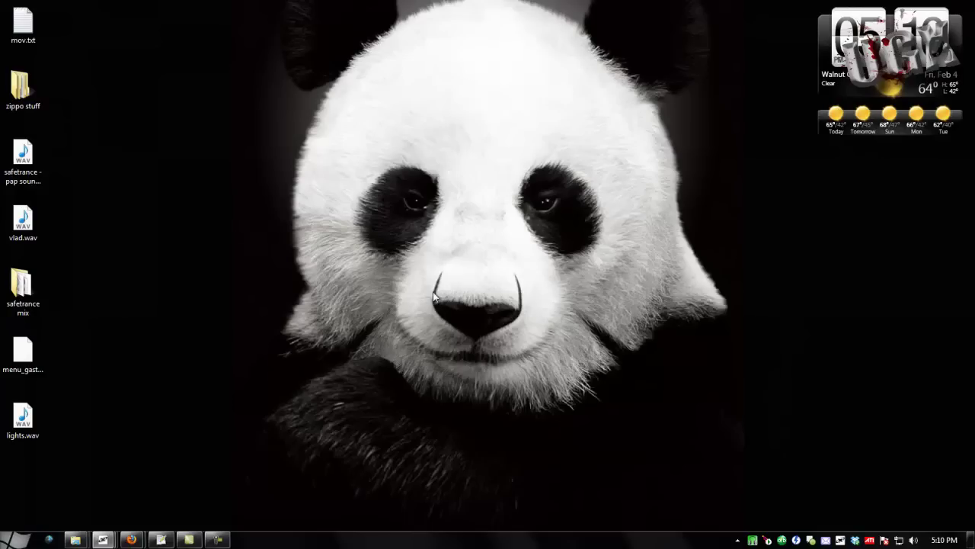
Cut lights.wav from the desktop and browse to sound_assets\Raw\sound in the Call of Duty - World at War folder
left_click(39, 415)
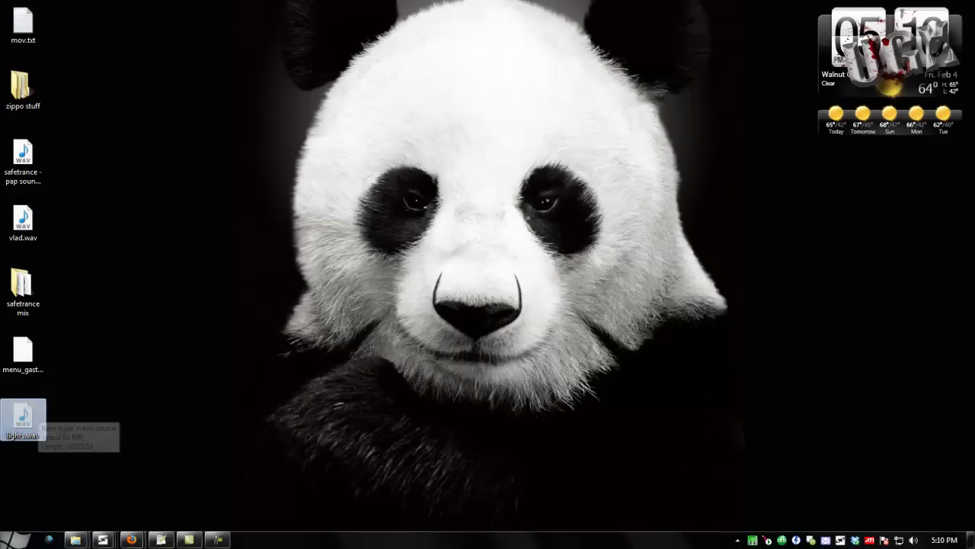
right_click(75, 540)
left_click(79, 441)
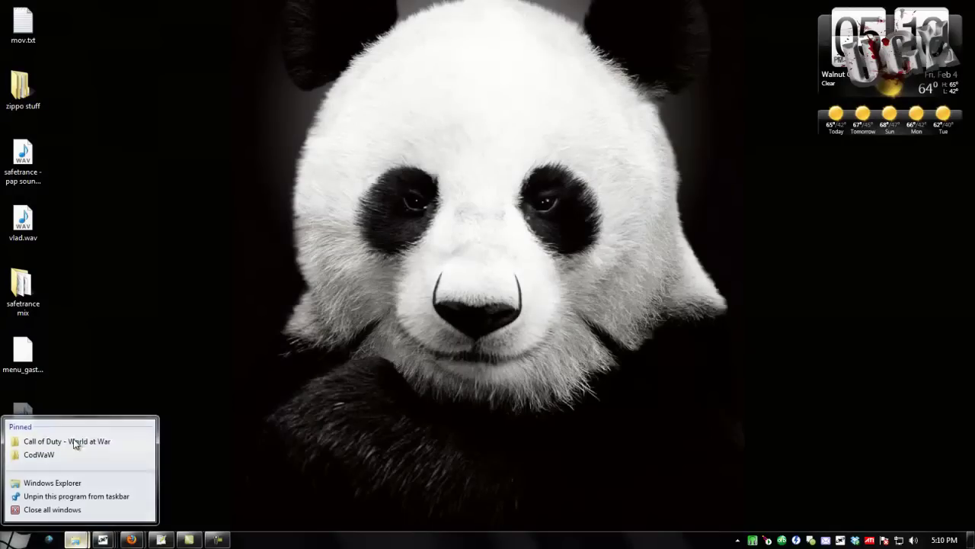
scroll(438, 329, "down", 2)
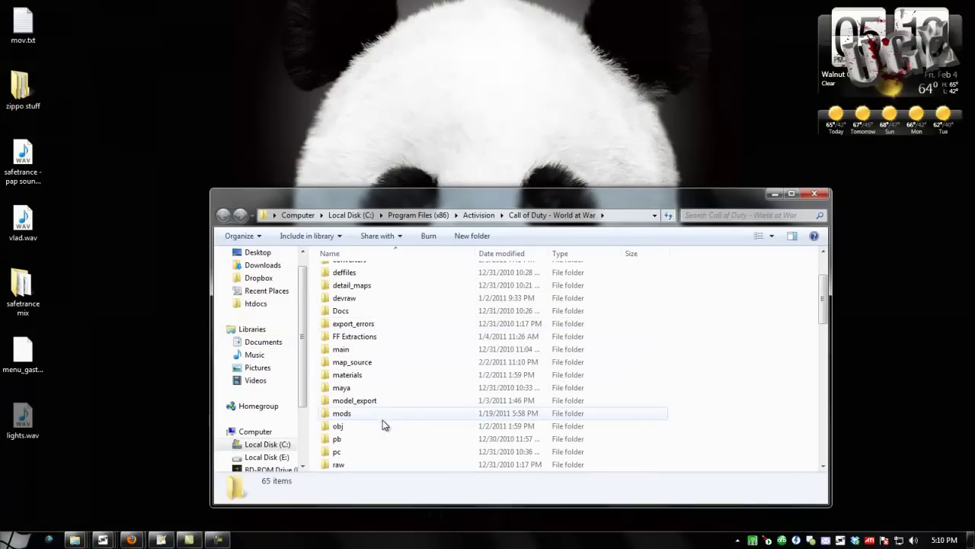
left_click(370, 450)
scroll(385, 397, "down", 1)
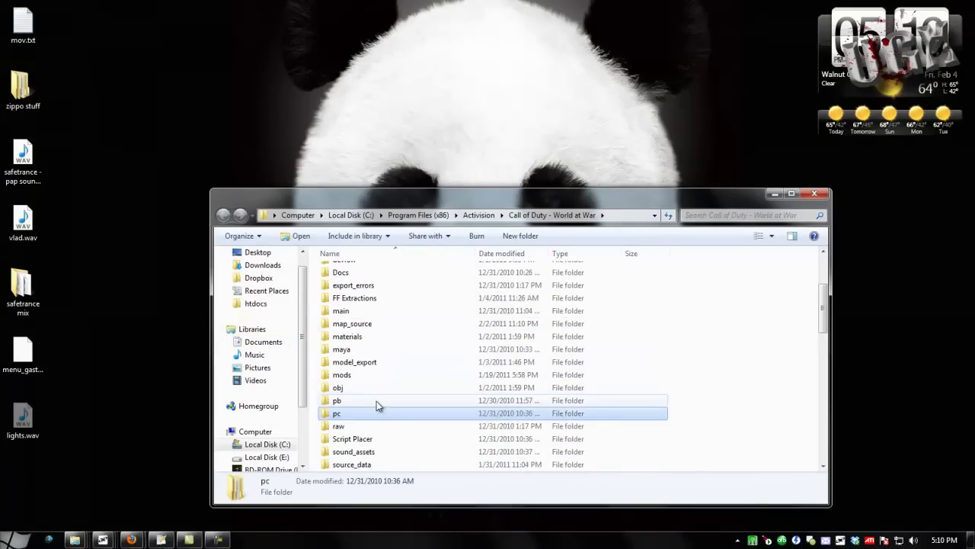
scroll(374, 428, "down", 1)
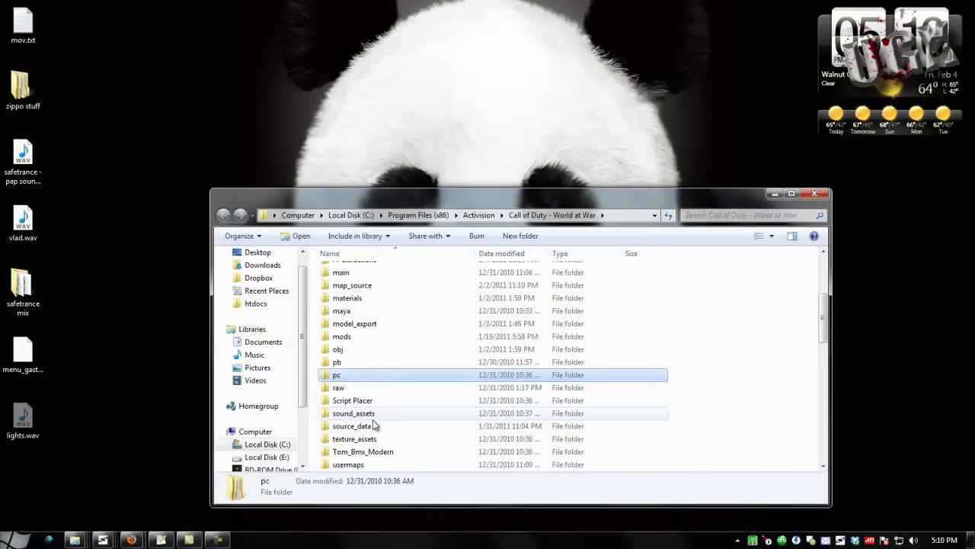
left_click(376, 416)
double_click(377, 416)
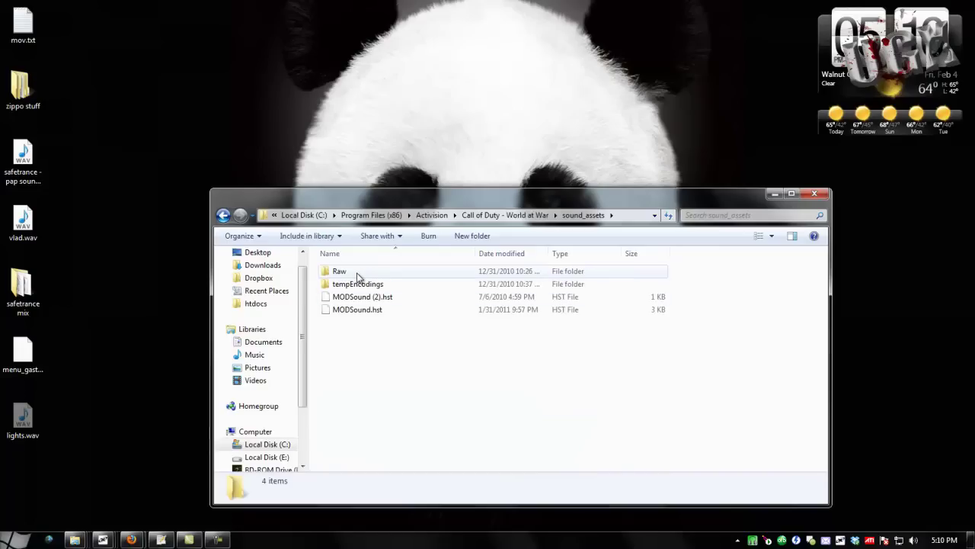
double_click(356, 272)
double_click(357, 271)
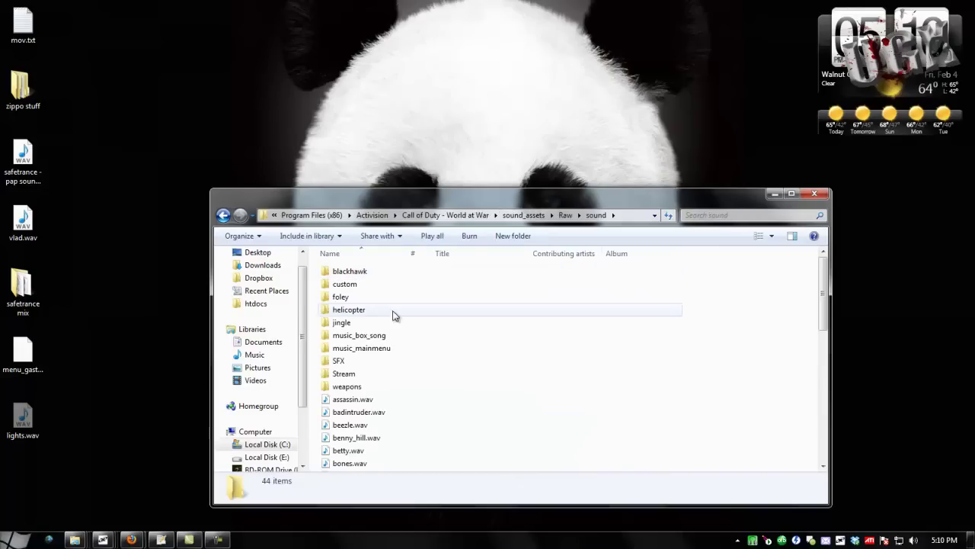
Paste lights.wav among the other WAV files in the sound folder
scroll(429, 307, "down", 1)
scroll(381, 274, "up", 1)
scroll(403, 403, "down", 1)
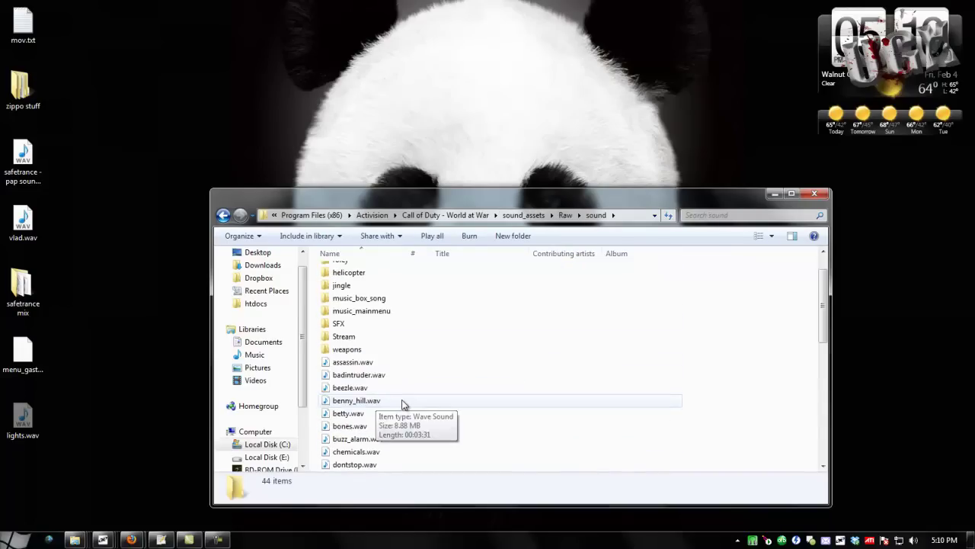
scroll(488, 412, "down", 4)
scroll(527, 415, "down", 3)
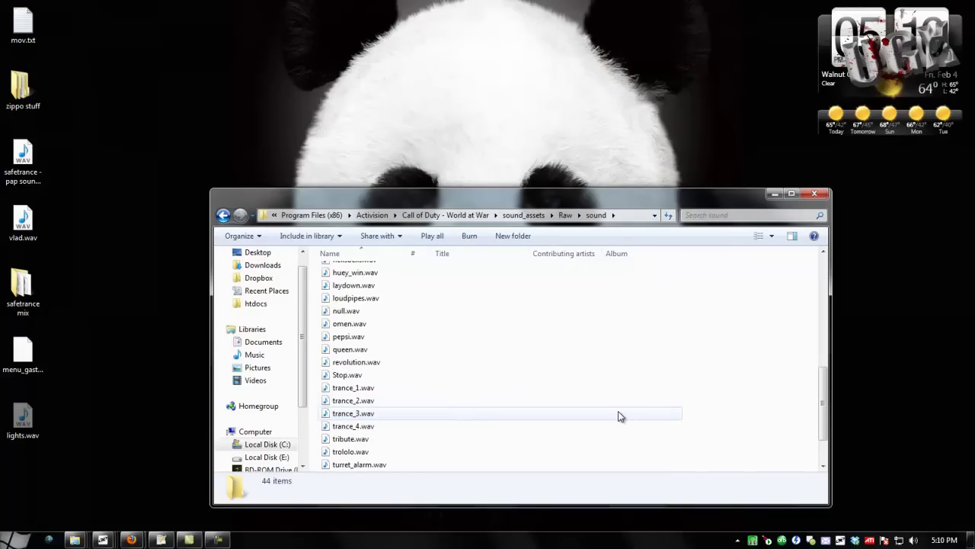
key("ctrl+v")
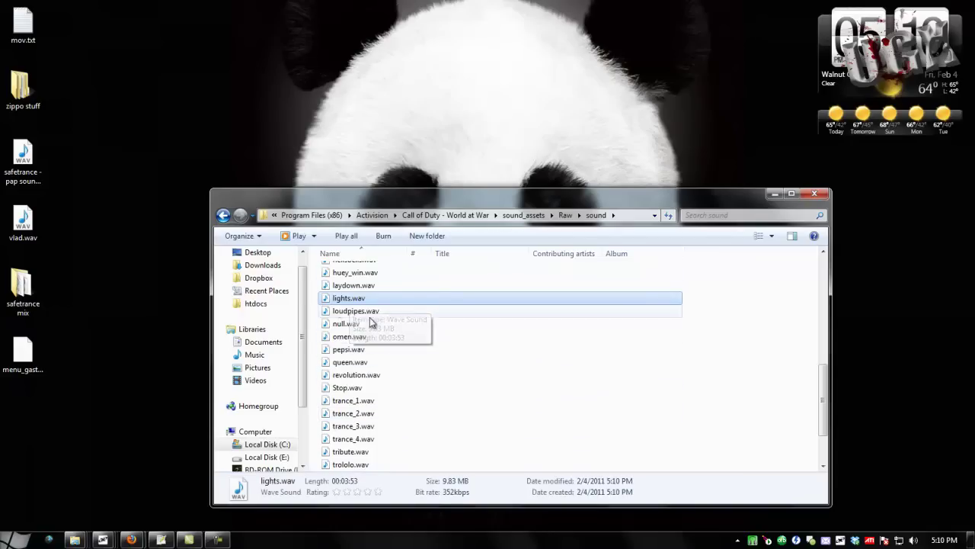
Open mod_music_box_stock.csv from raw\soundaliases in the Call of Duty - World at War folder in Notepad++
left_click(456, 216)
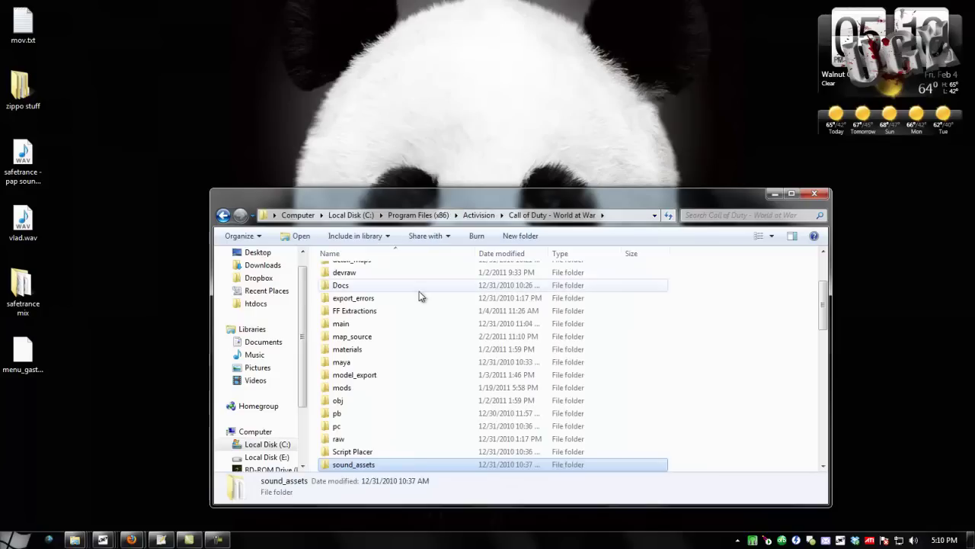
double_click(360, 439)
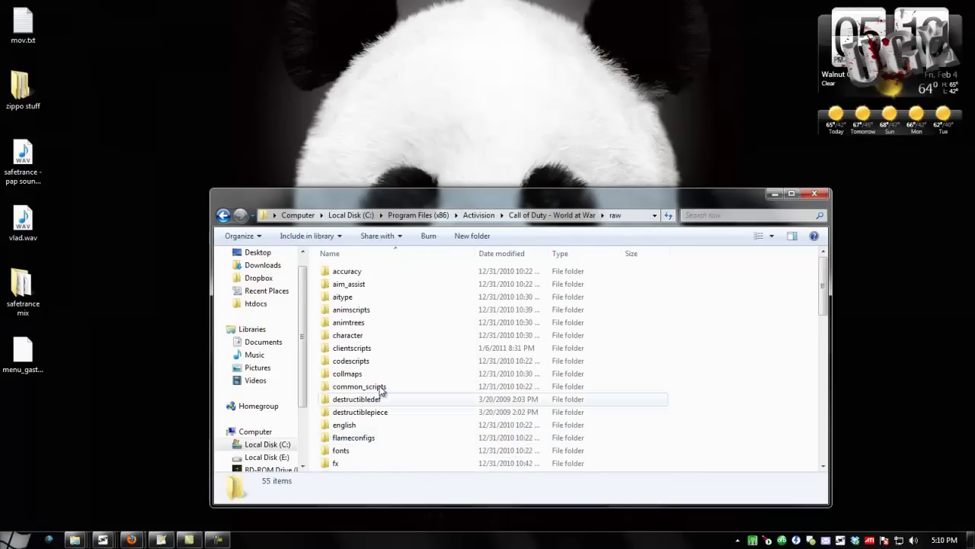
scroll(384, 374, "down", 7)
scroll(387, 369, "down", 2)
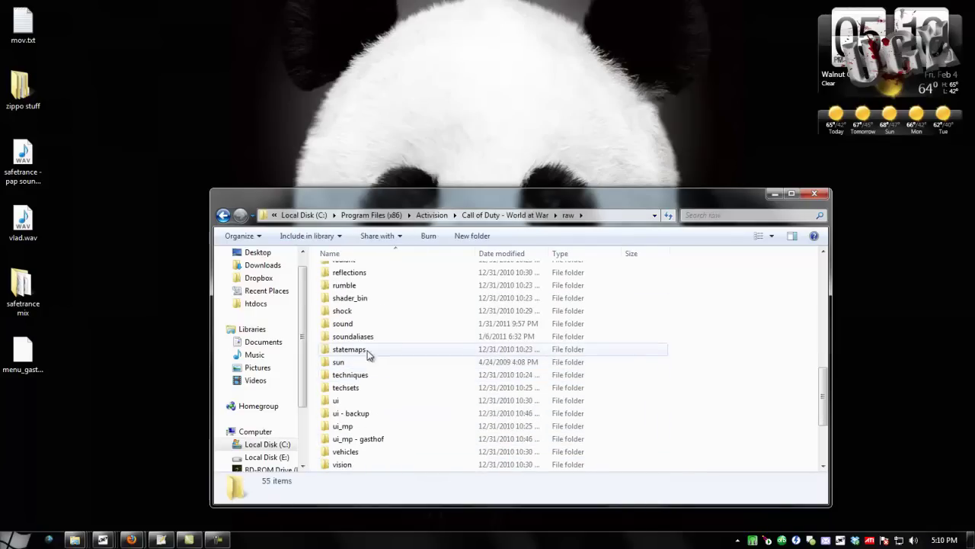
double_click(381, 338)
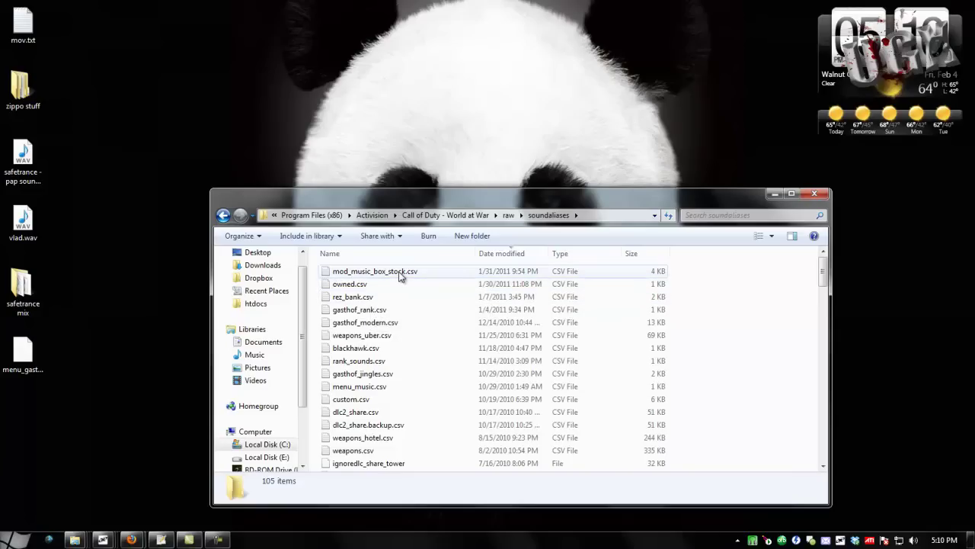
double_click(398, 271)
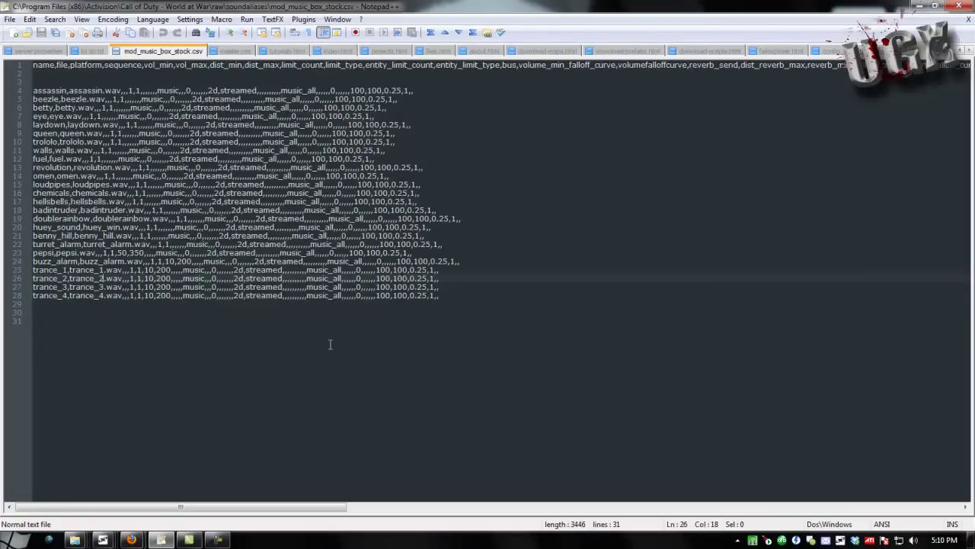
Examine the column names in the header line and the first sound alias entry of mod_music_box_stock.csv
left_click(386, 305)
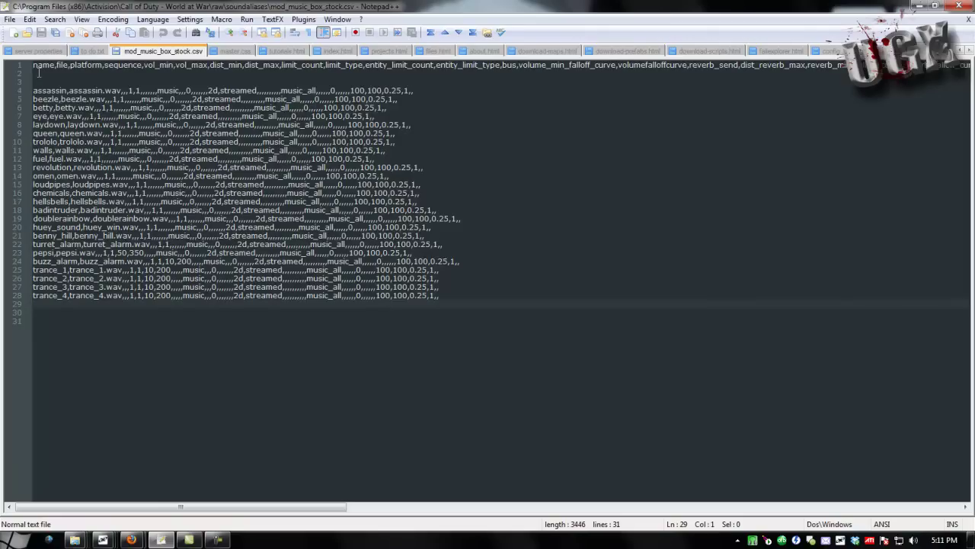
left_click_drag(32, 65, 541, 65)
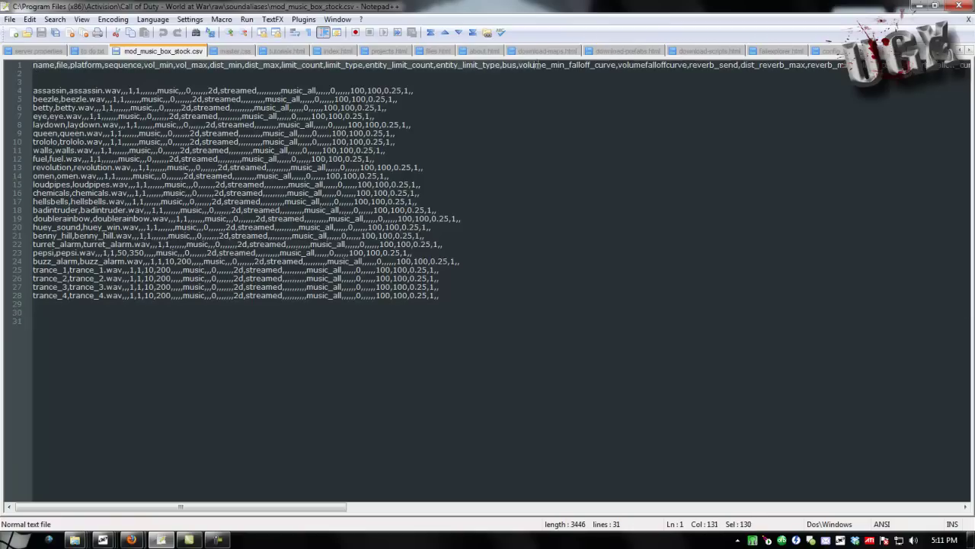
left_click(43, 65)
left_click_drag(33, 65, 474, 65)
left_click(46, 91)
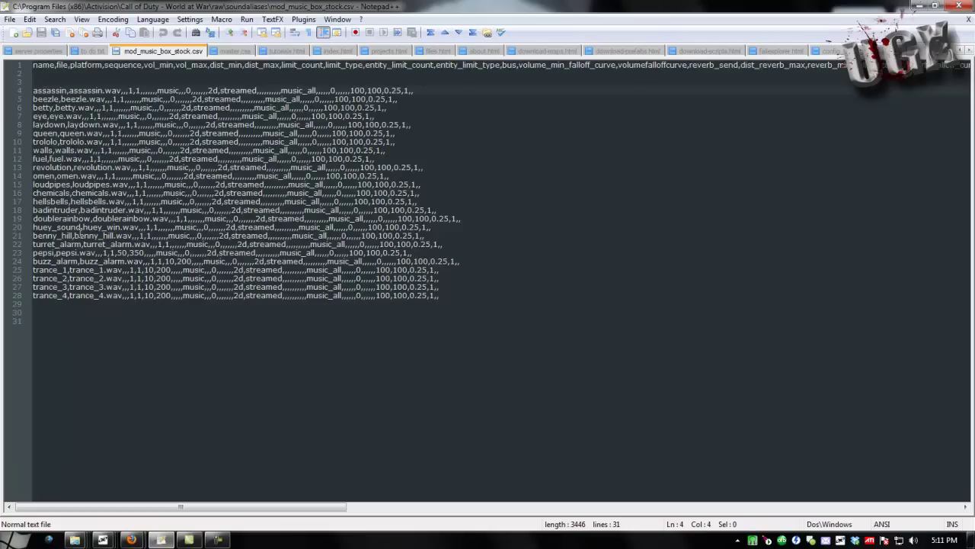
Examine the trance_4 and assassin alias entries against the column names in the header line of mod_music_box_stock.csv
left_click(455, 297)
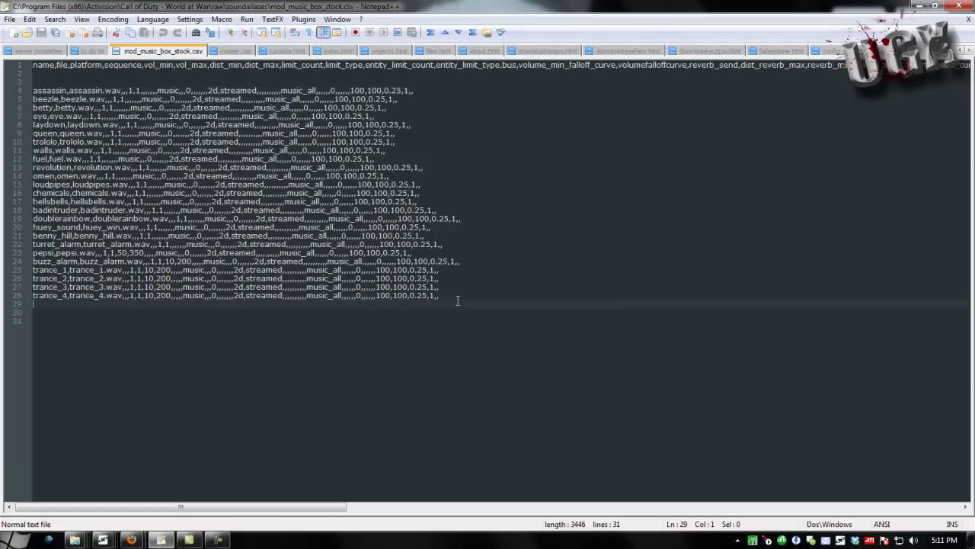
left_click(59, 91)
left_click(84, 91)
left_click(118, 91)
left_click_drag(456, 297, 192, 303)
left_click(127, 296)
left_click_drag(389, 302, 460, 296)
left_click(252, 279)
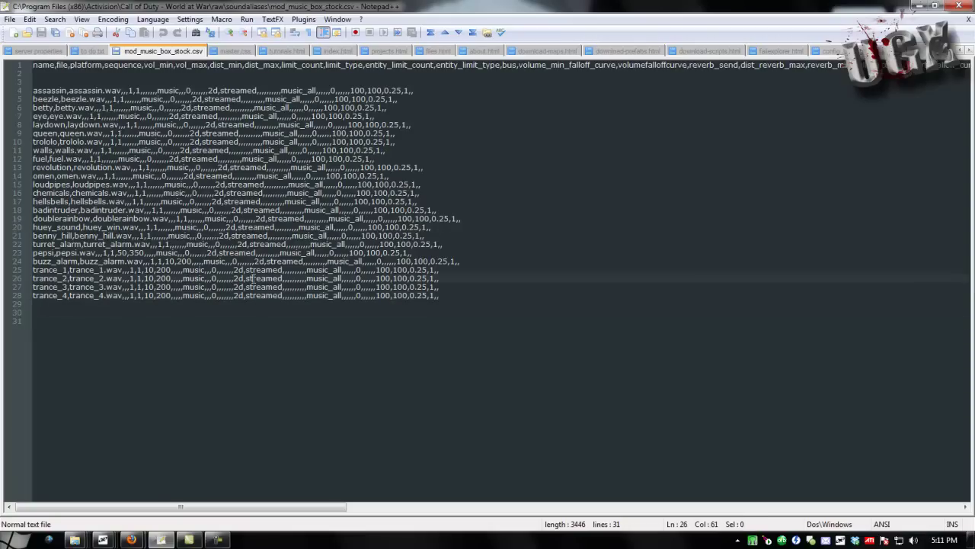
left_click(135, 66)
Duplicate the trance_4 alias entry onto a new line directly below it
left_click(474, 294)
key("Return")
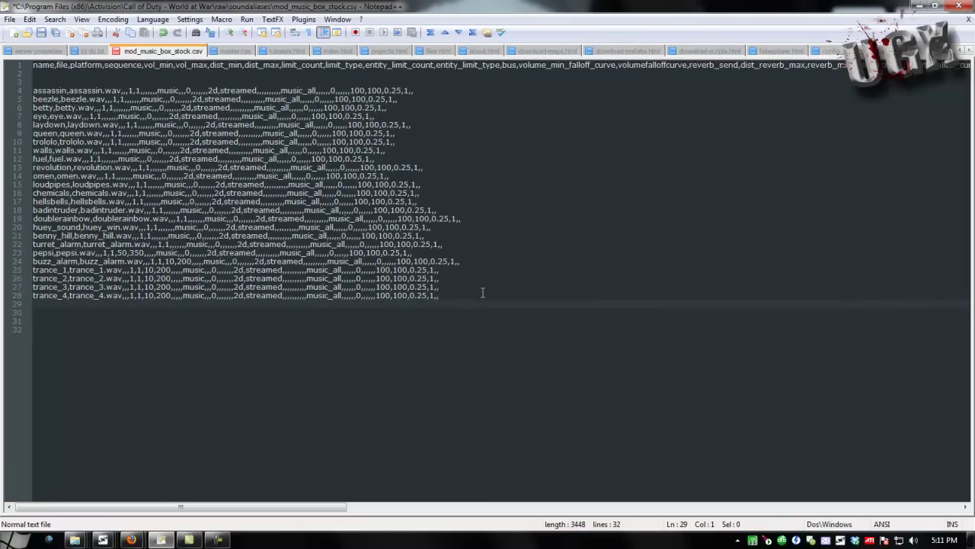
left_click(11, 295)
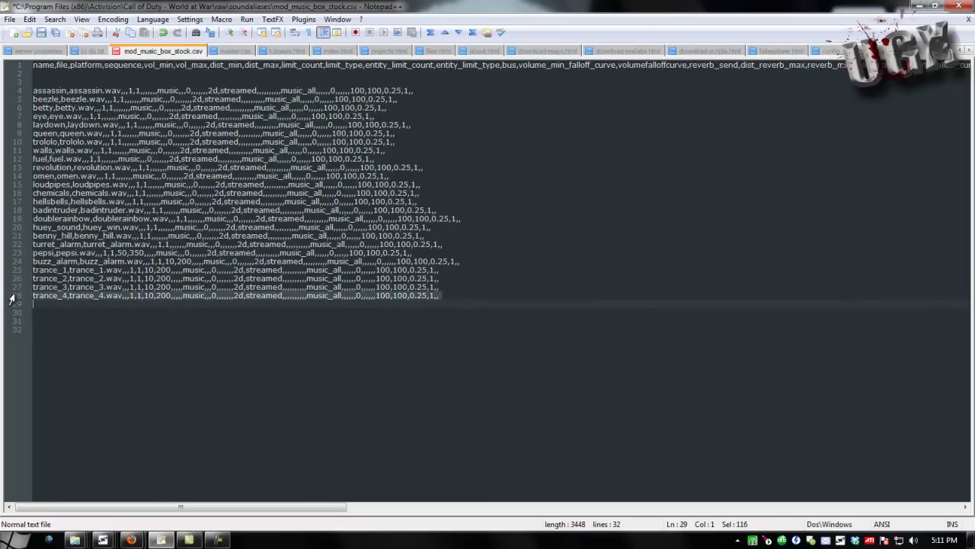
left_click(44, 305)
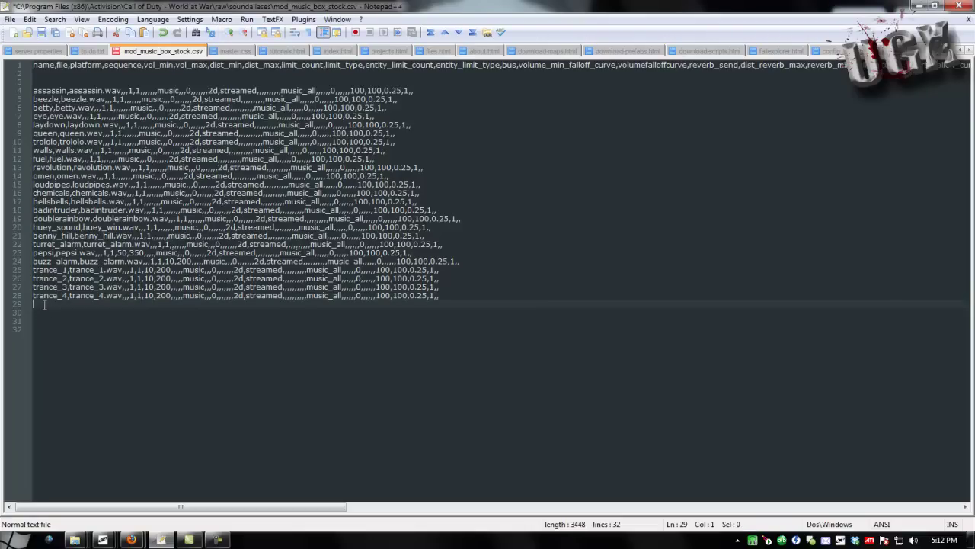
type("trance_4,trance_4.wav,,,1,1,10,200,,,,music,,0,,,,,,2d,streamed,,,,,,,,,,music_all,,,,,0,,,,,,100,100,0.25,1,,")
Change the duplicated entry's alias name to lights and its sound file to lights.wav
double_click(47, 304)
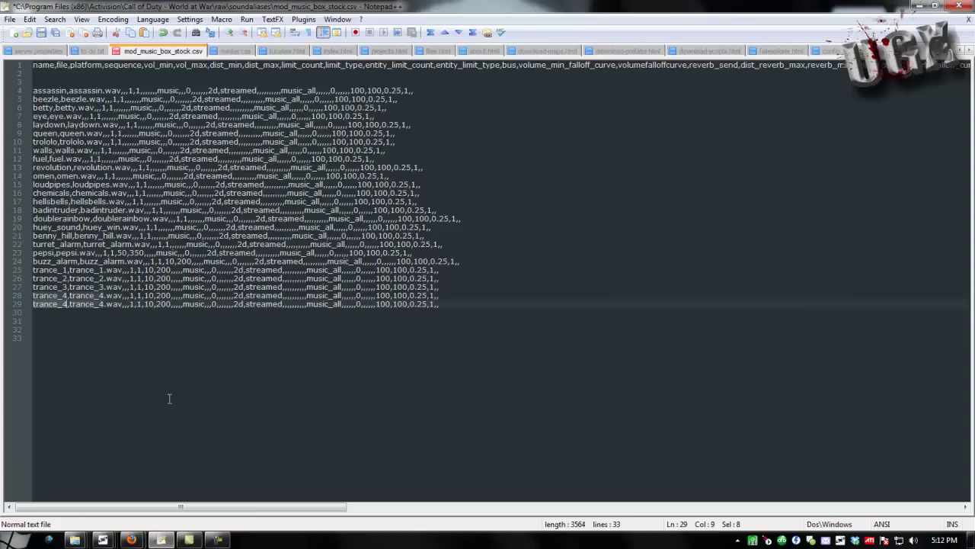
type("lights")
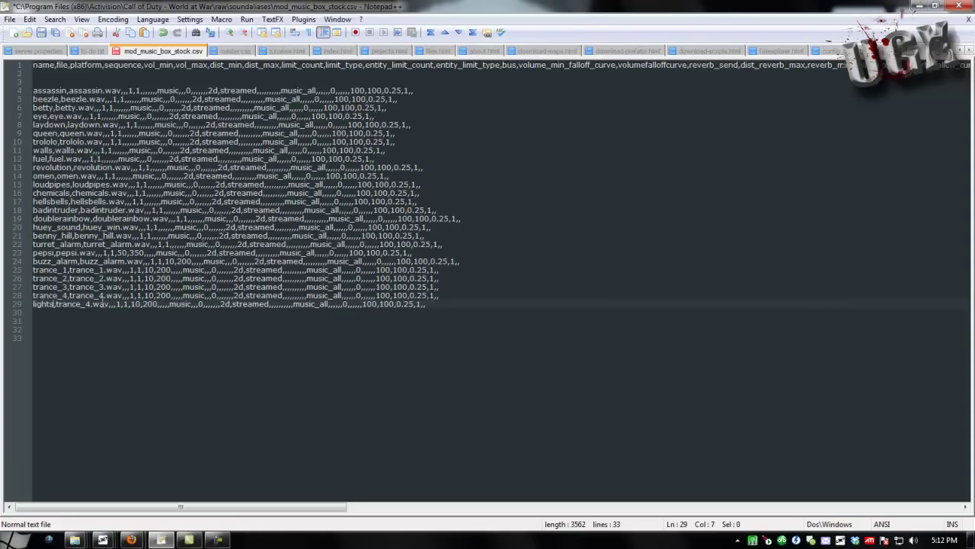
double_click(73, 303)
type("lights")
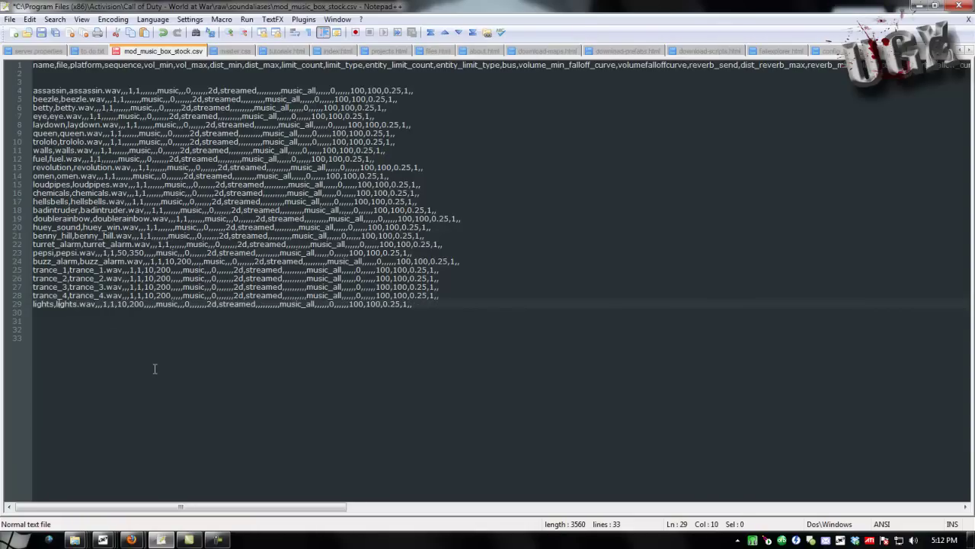
key("Left")
type(",")
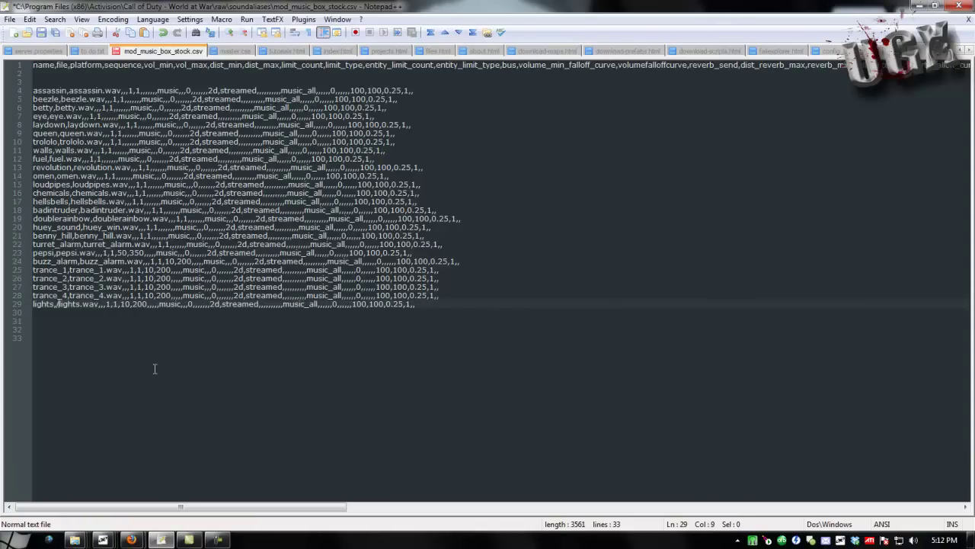
type("music")
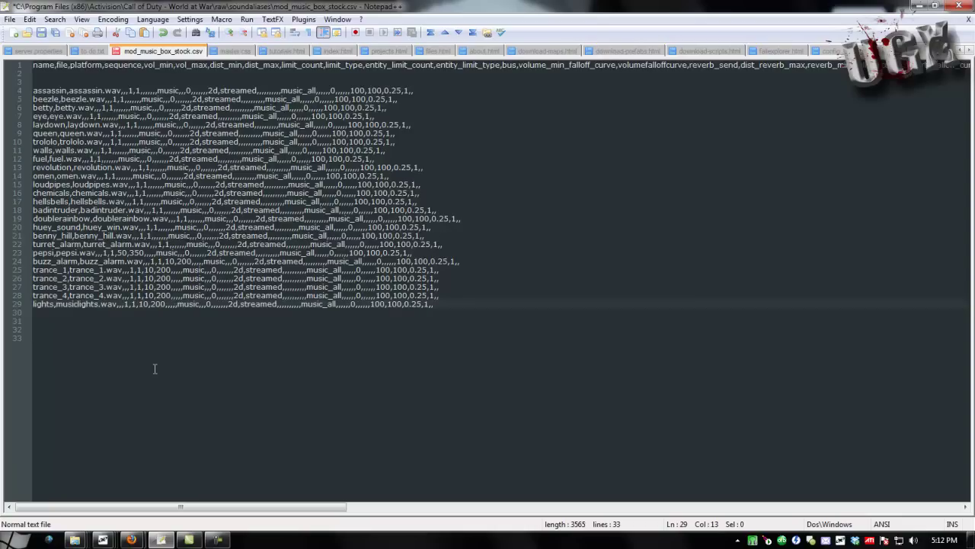
key("BackSpace")
key("BackSpace")
key("BackSpace")
key("BackSpace")
key("BackSpace")
key("BackSpace")
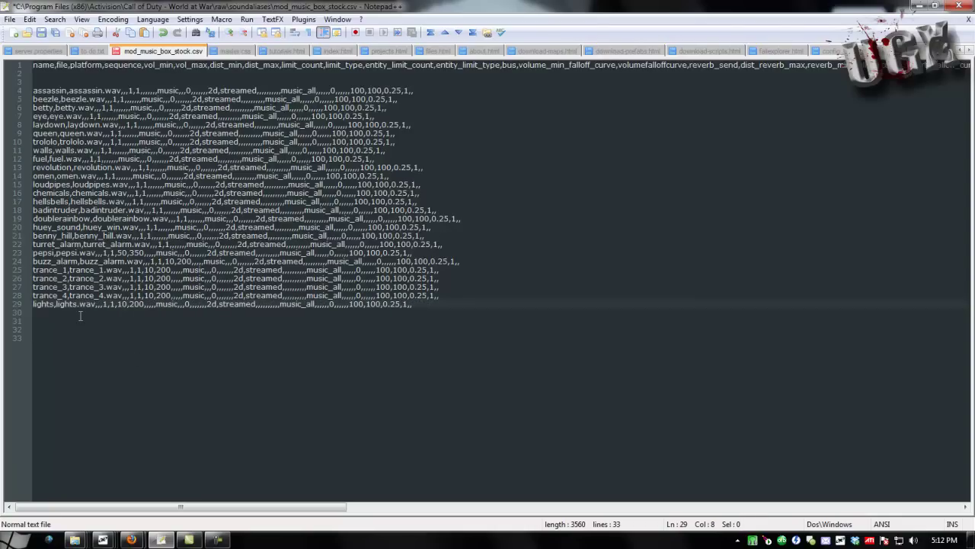
Save mod_music_box_stock.csv and read the ADDING A SOUND notes on the mod.ff zone source entry
left_click(105, 304)
left_click(41, 32)
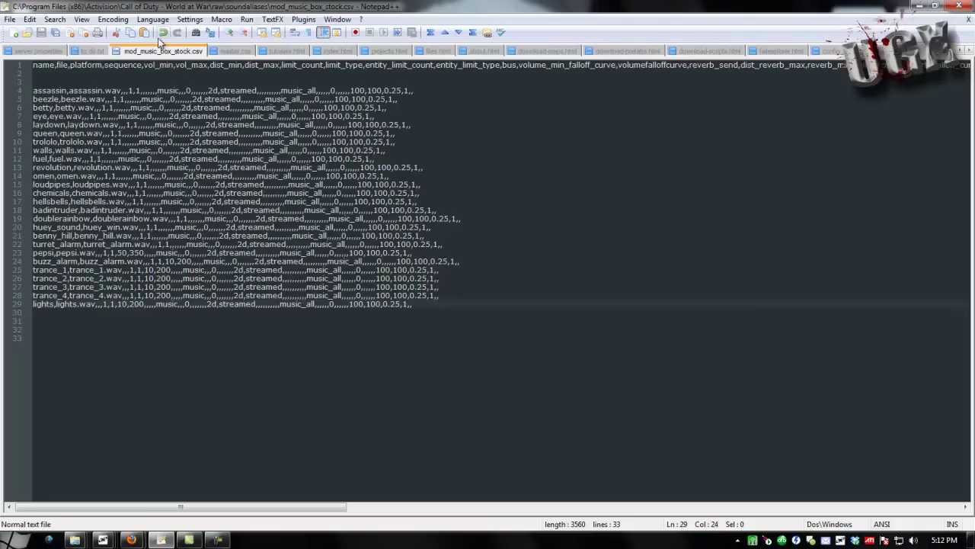
key("ctrl+Tab")
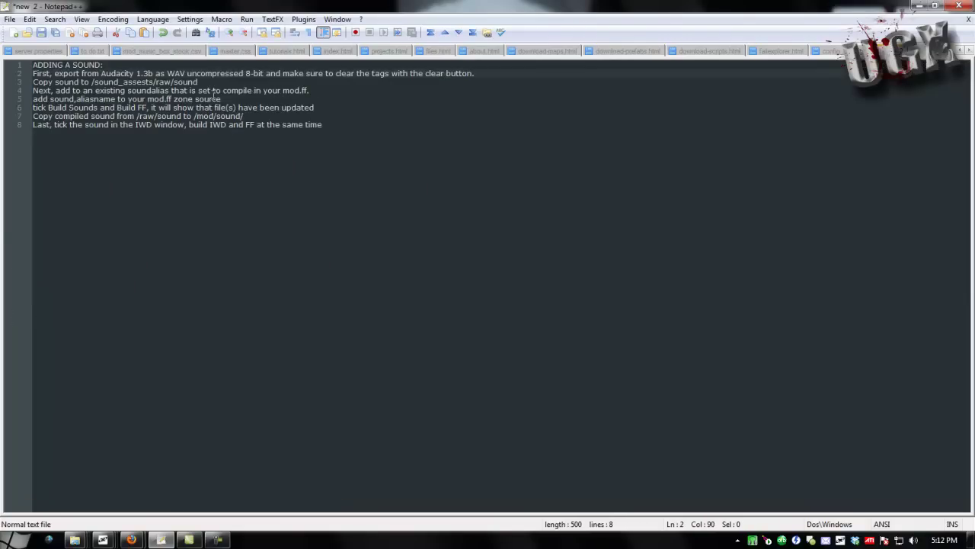
left_click(65, 82)
left_click(119, 90)
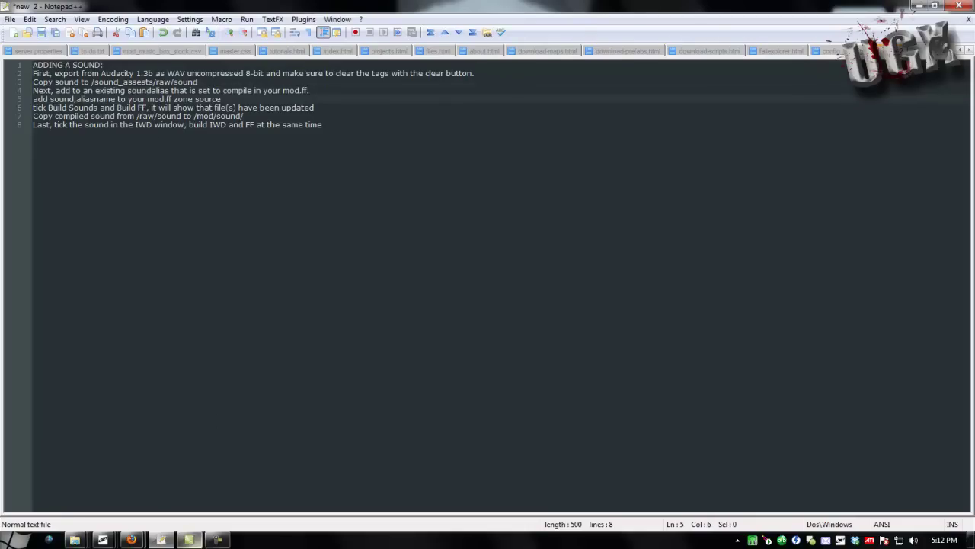
Open the World at War Launcher and choose nazi_zombie_hotel as the mod in its Mod Builder
left_click(12, 539)
left_click(47, 281)
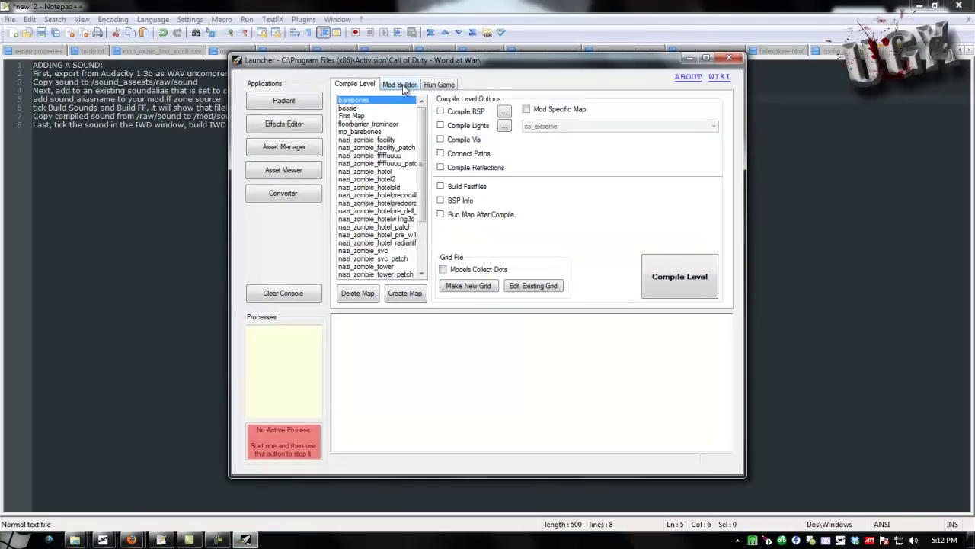
left_click(403, 84)
left_click(385, 114)
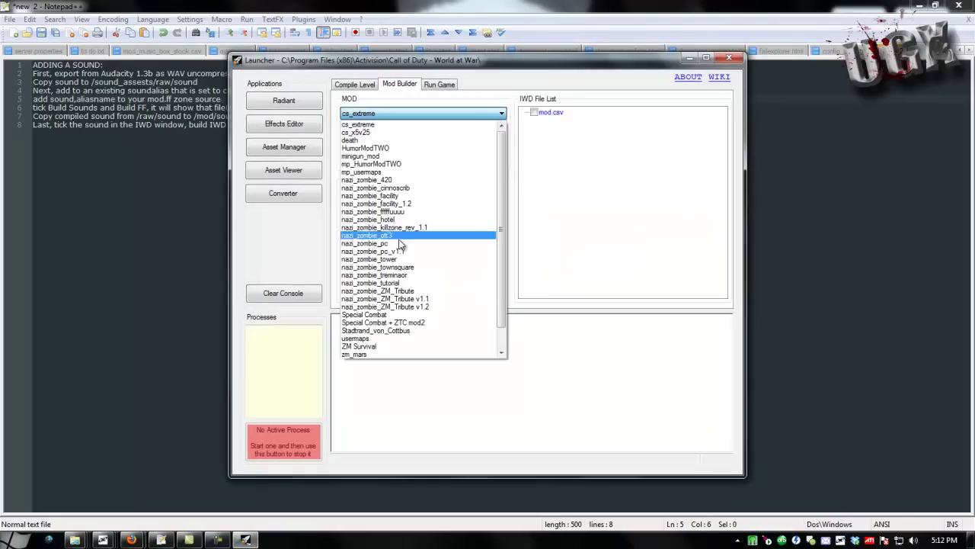
left_click(388, 220)
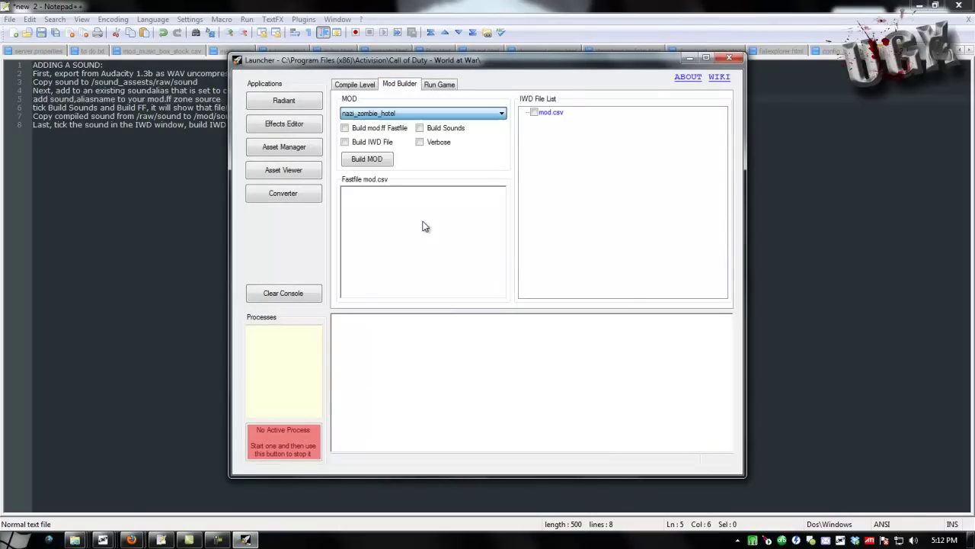
Add the line sound,lights above sound,trance_1 in the Fastfile mod.csv list
left_click(396, 192)
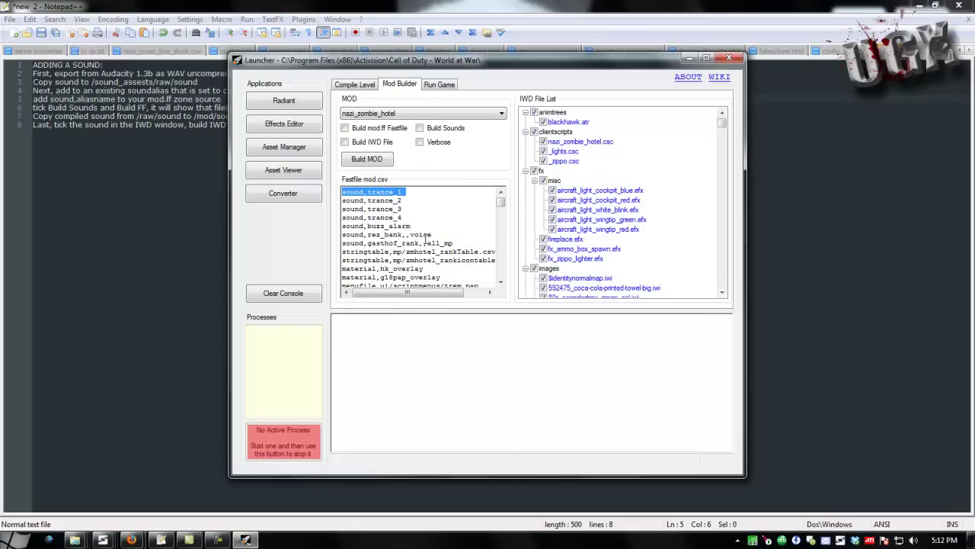
key("Left")
key("Return")
type("sound,trance_1")
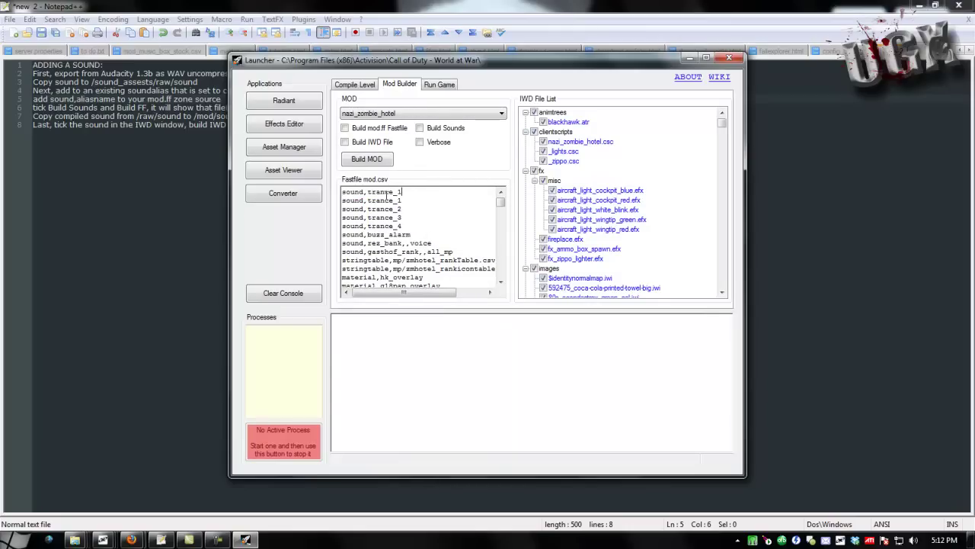
left_click(366, 191)
type("lights")
Build the mod with Build mod.ff Fastfile and Build Sounds enabled, and check the updated and error lines in the console summary
left_click(384, 131)
left_click_drag(448, 67, 305, 145)
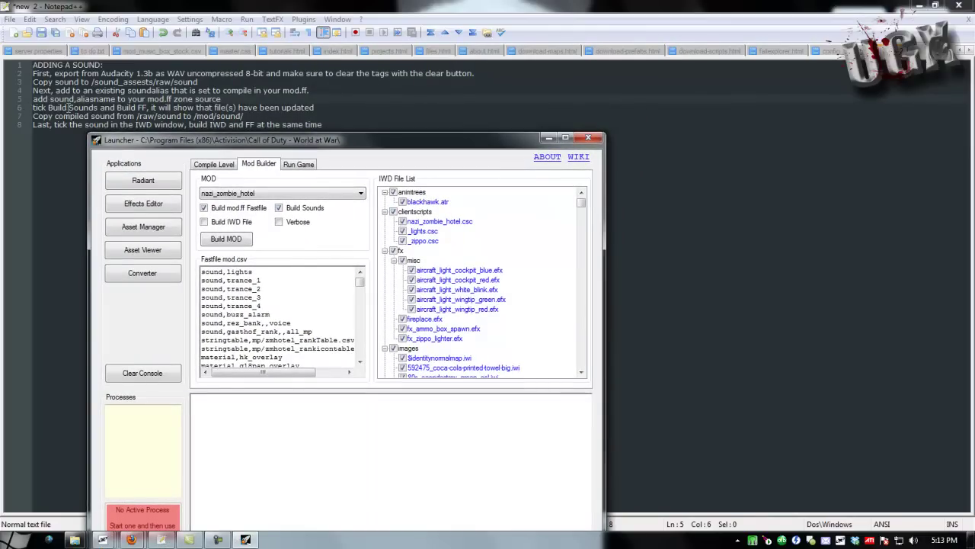
left_click(226, 242)
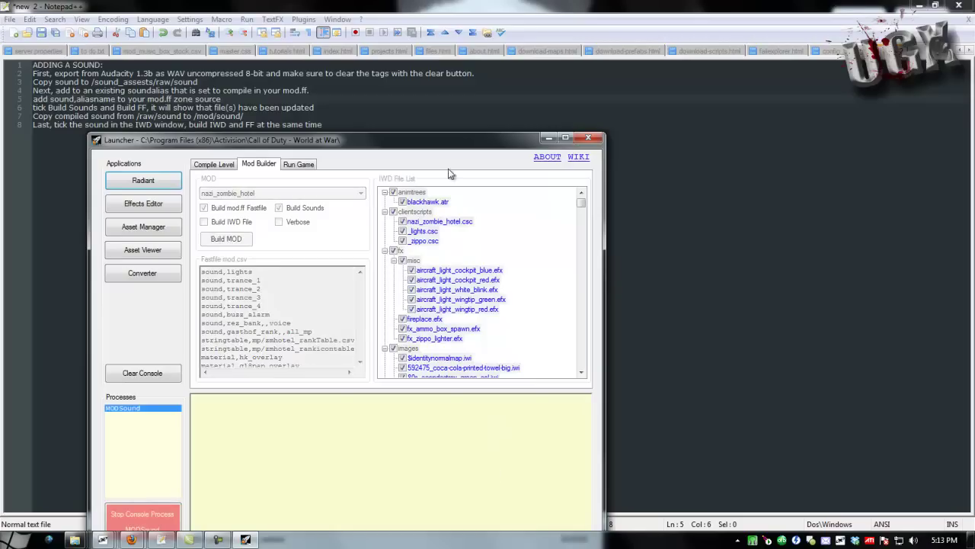
left_click_drag(387, 150, 477, 134)
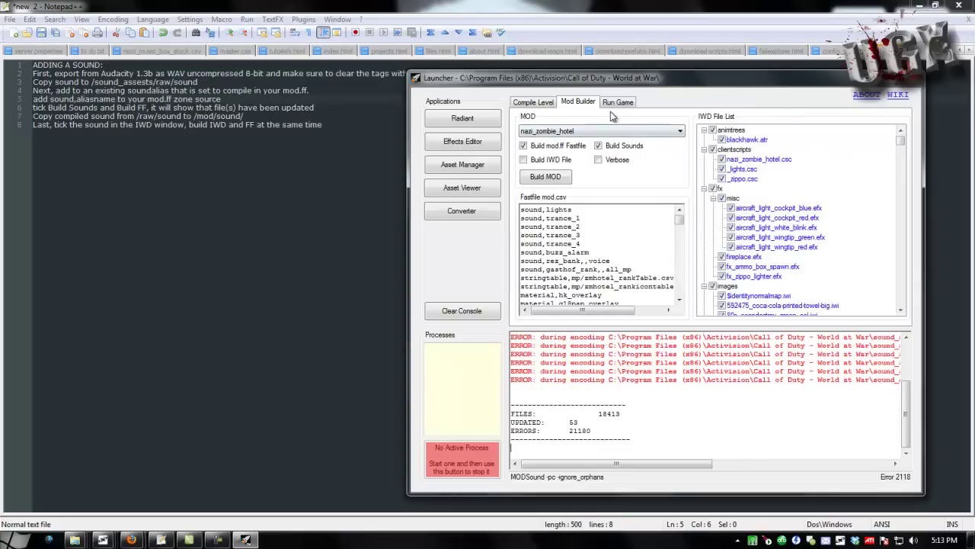
left_click_drag(634, 89, 602, 80)
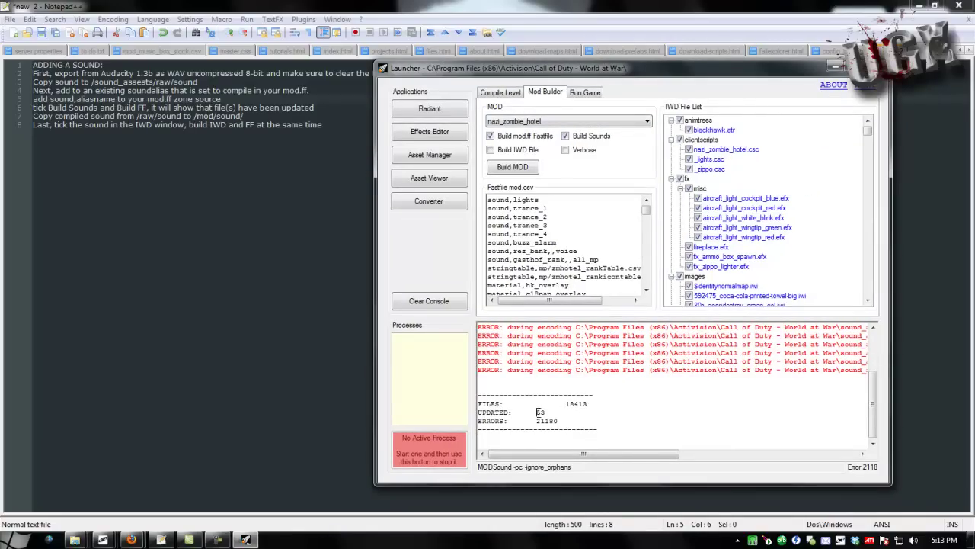
left_click_drag(485, 414, 560, 421)
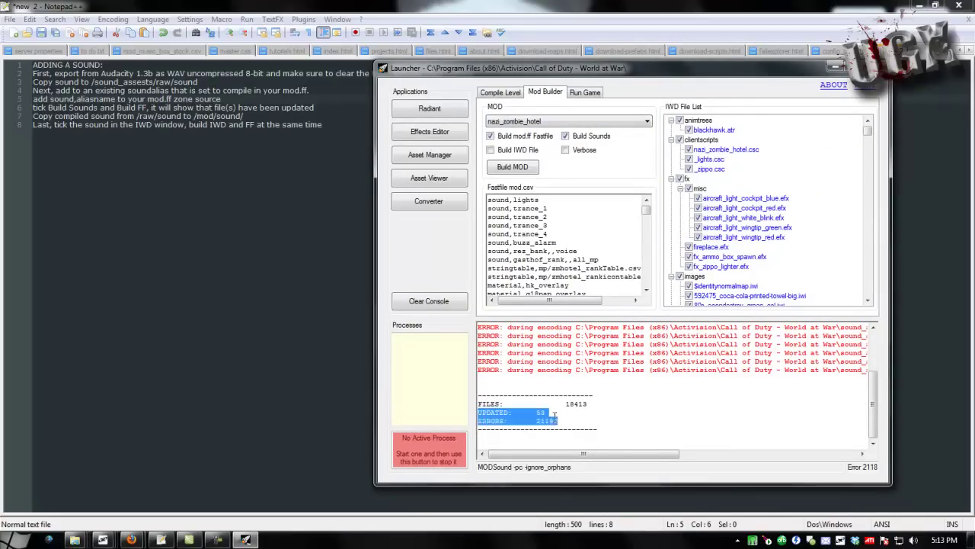
left_click(566, 414)
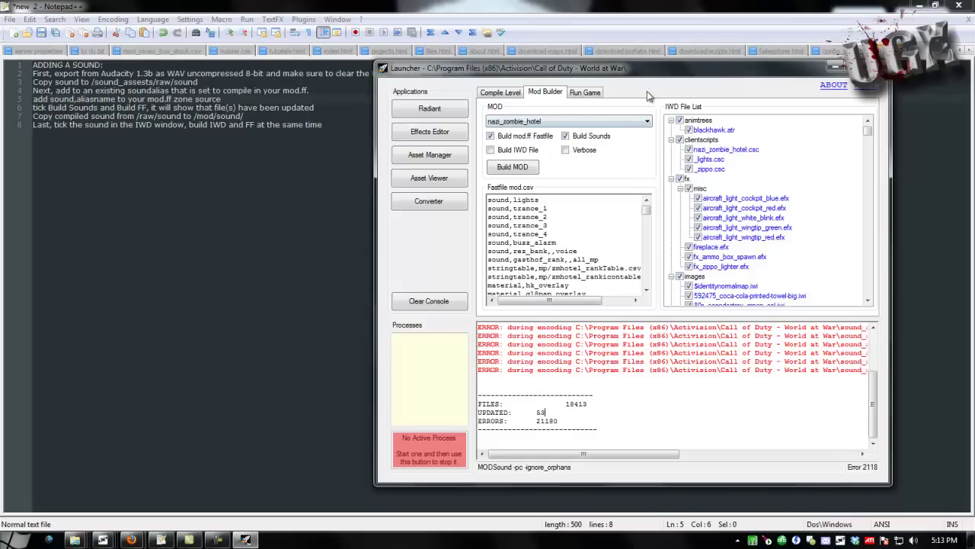
left_click_drag(661, 73, 612, 85)
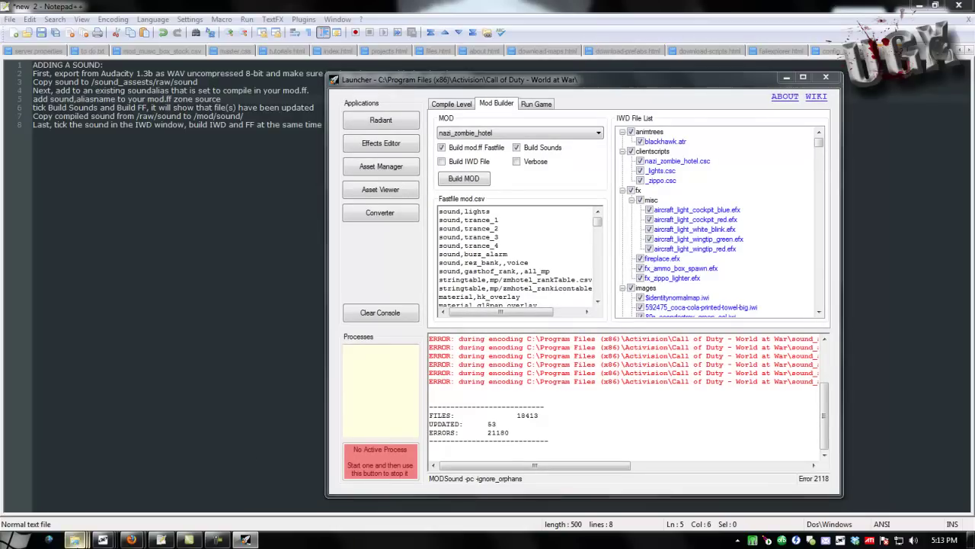
Open the Call of Duty - World at War folder in a new Explorer window and browse to raw\sound
right_click(74, 540)
left_click(95, 446)
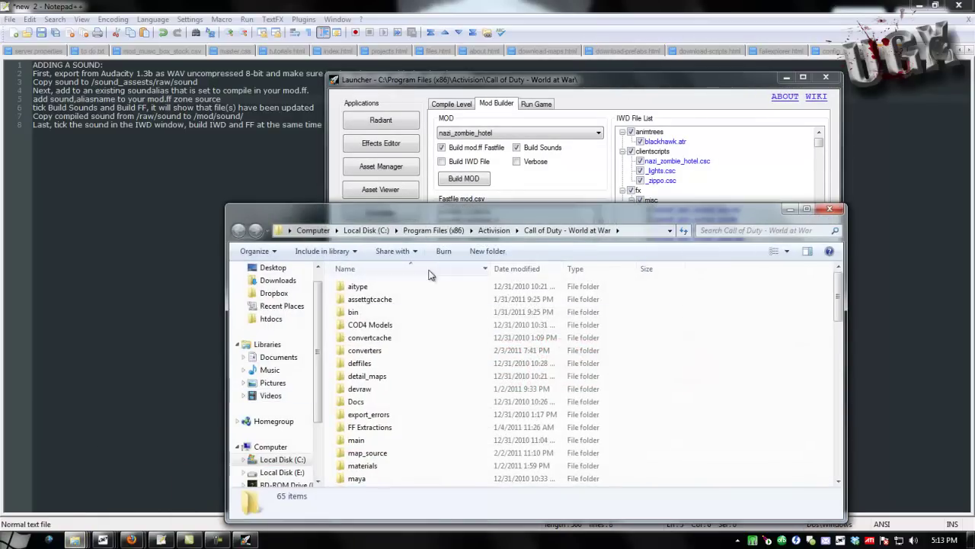
scroll(333, 404, "down", 2)
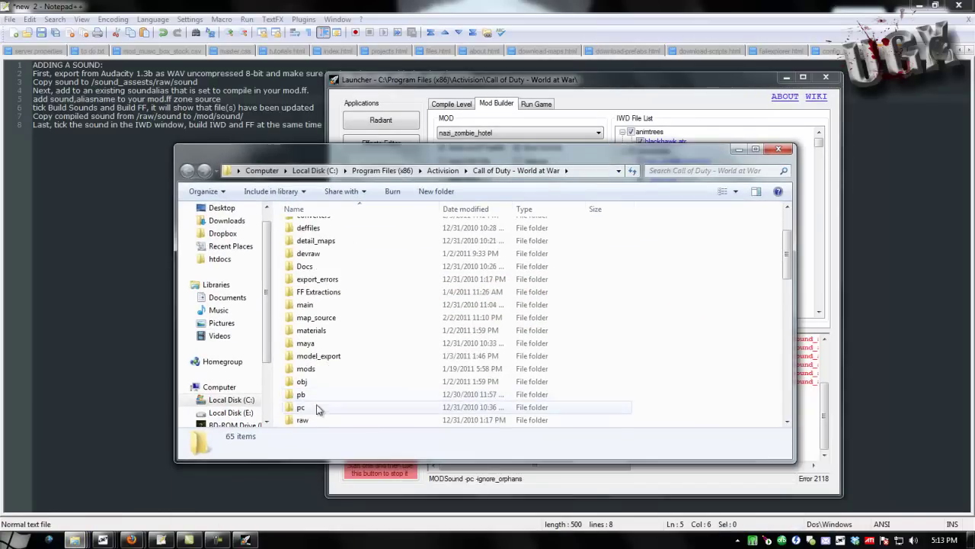
double_click(320, 420)
scroll(342, 372, "down", 4)
scroll(342, 371, "down", 3)
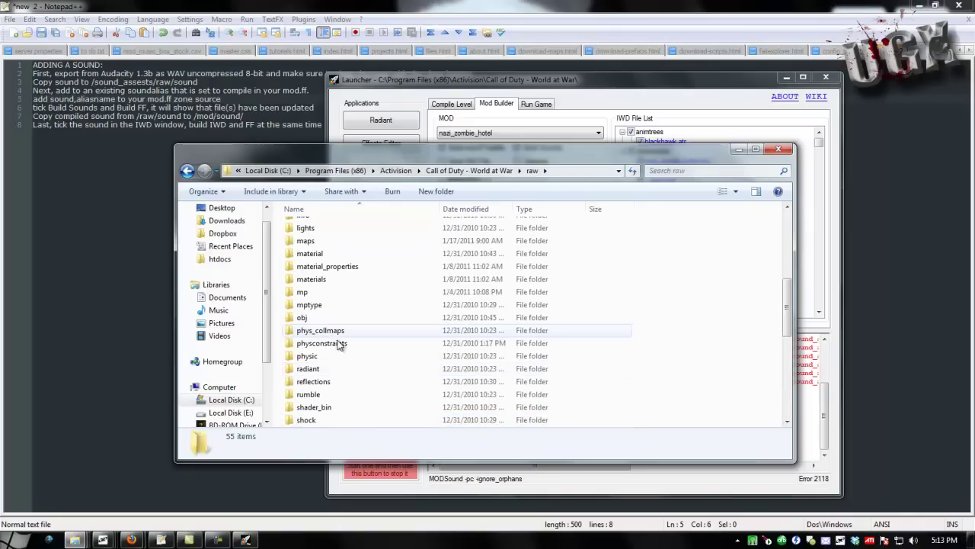
left_click(306, 395)
double_click(307, 395)
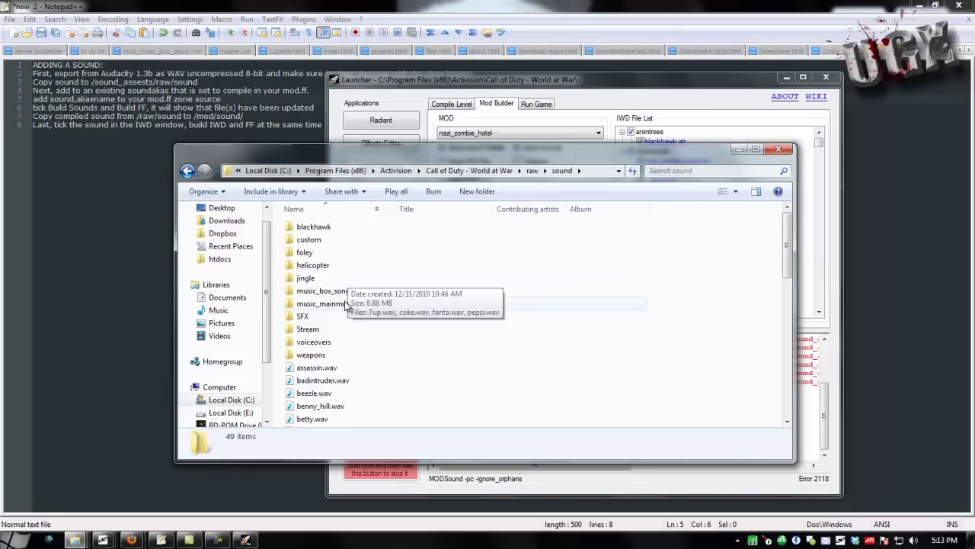
Find the compiled lights.wav in the raw\sound folder, test-play it, close the player and select the file
scroll(519, 399, "down", 1)
scroll(519, 399, "down", 6)
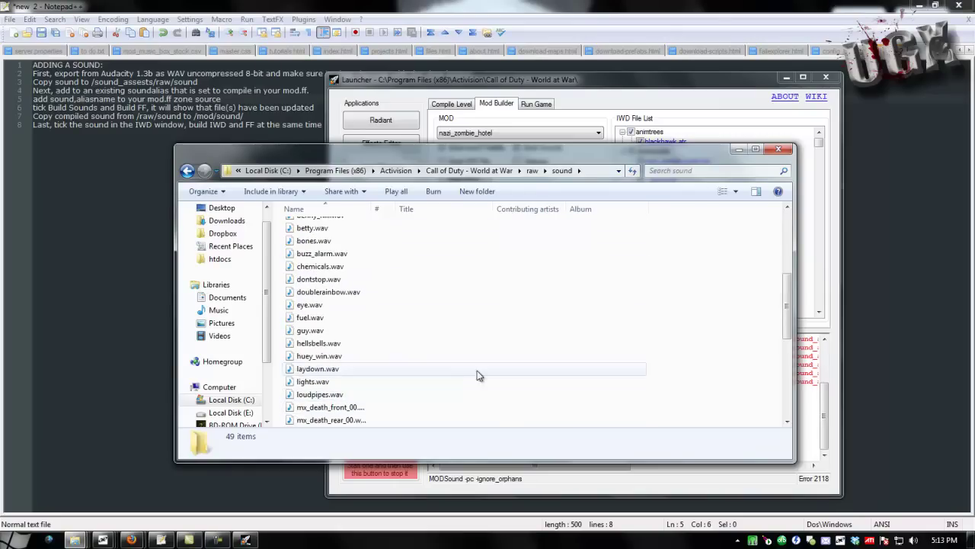
left_click(319, 305)
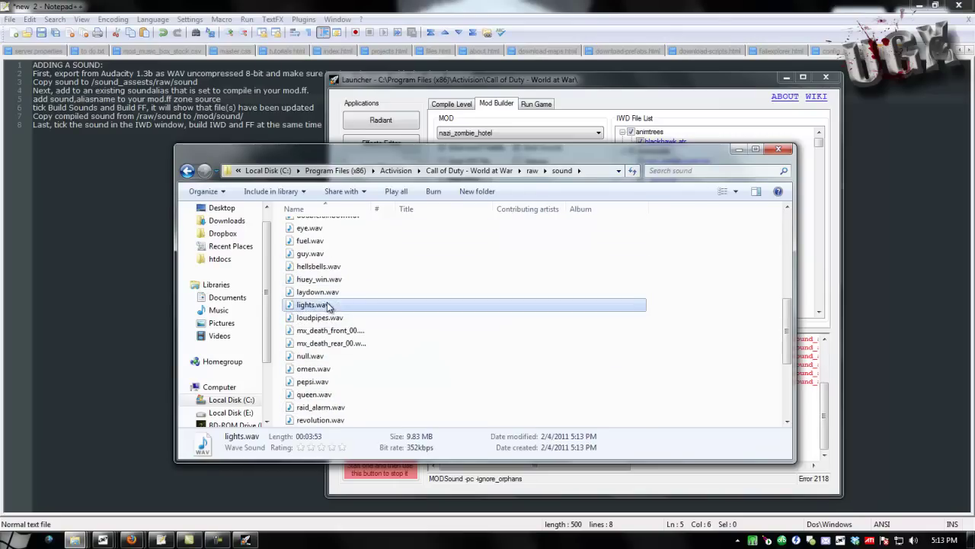
double_click(318, 304)
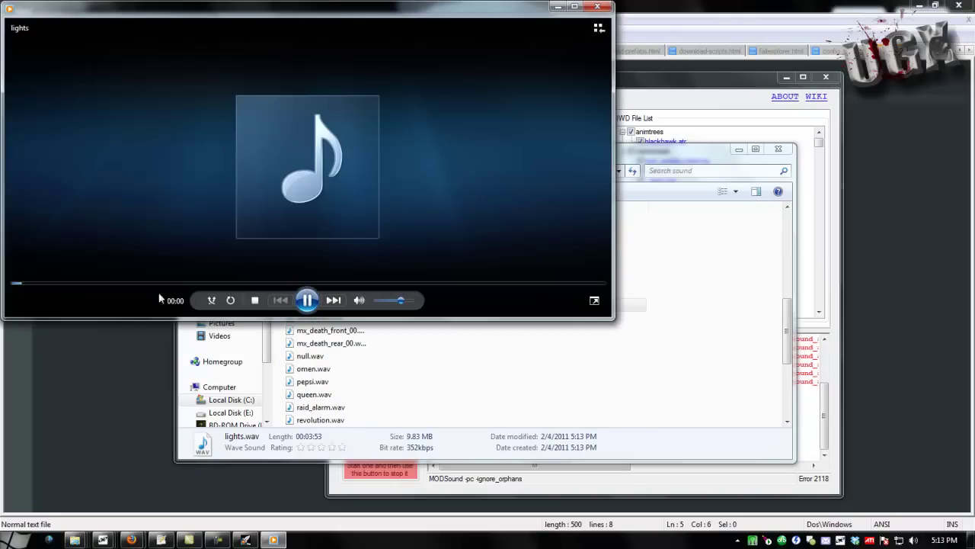
left_click(597, 7)
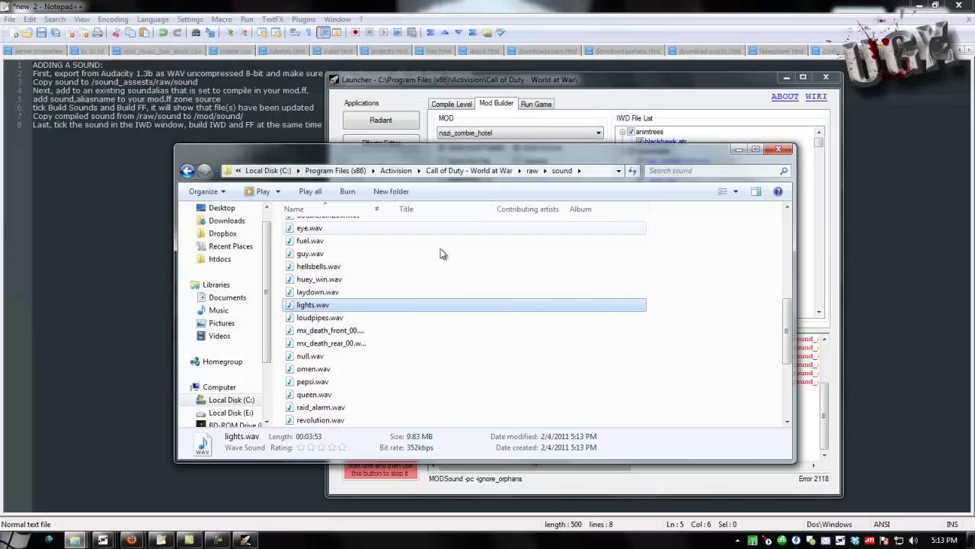
left_click(327, 317)
left_click(333, 308)
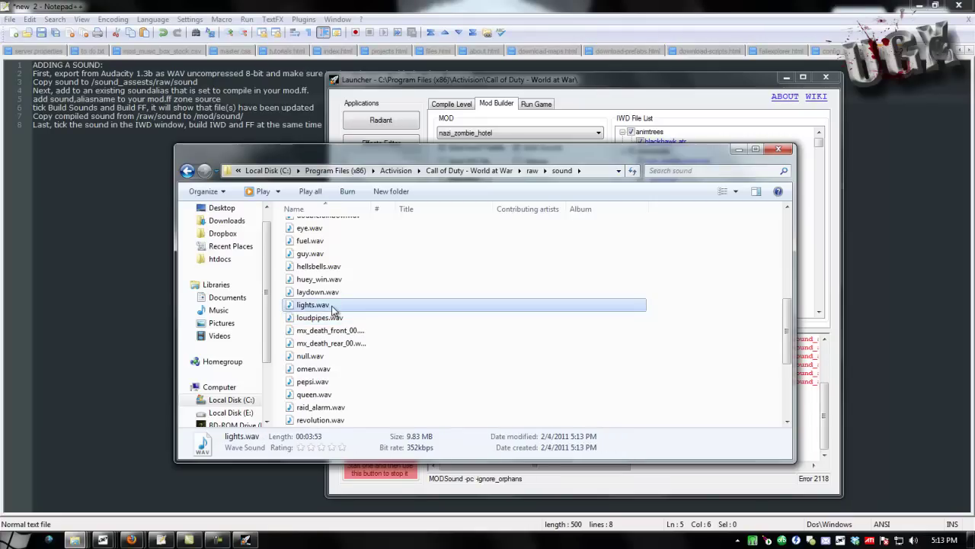
Copy the compiled lights.wav from raw\sound into mods\nazi_zombie_hotel\sound and close the Explorer window
left_click(468, 171)
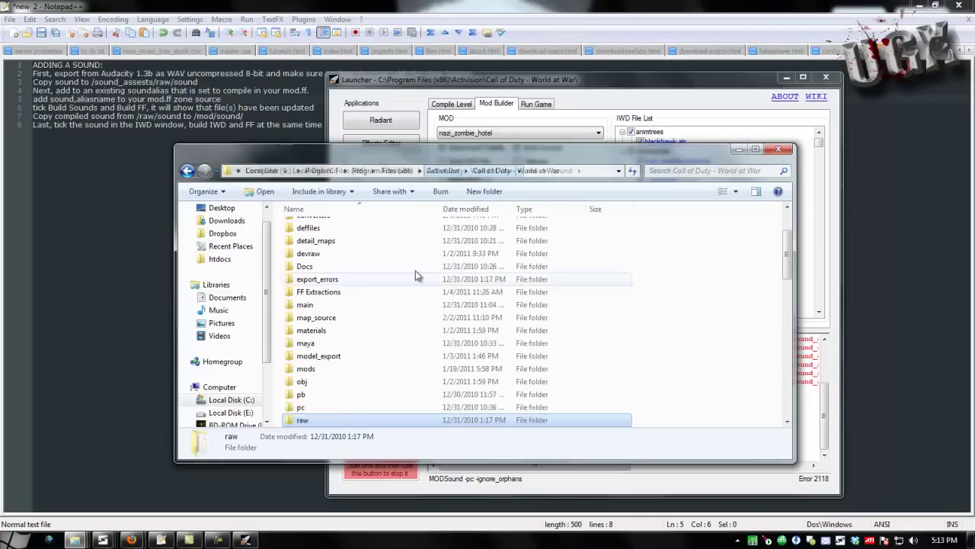
double_click(324, 370)
double_click(343, 386)
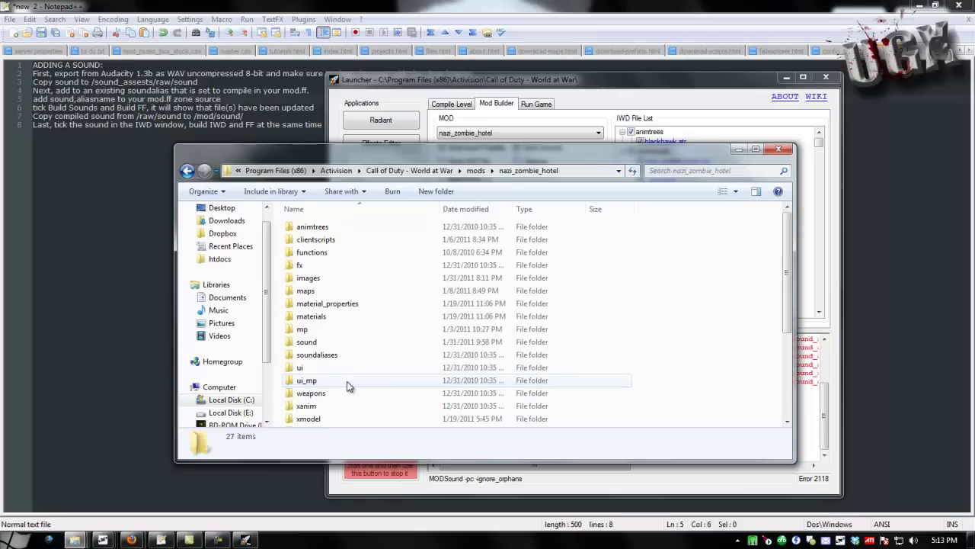
double_click(338, 345)
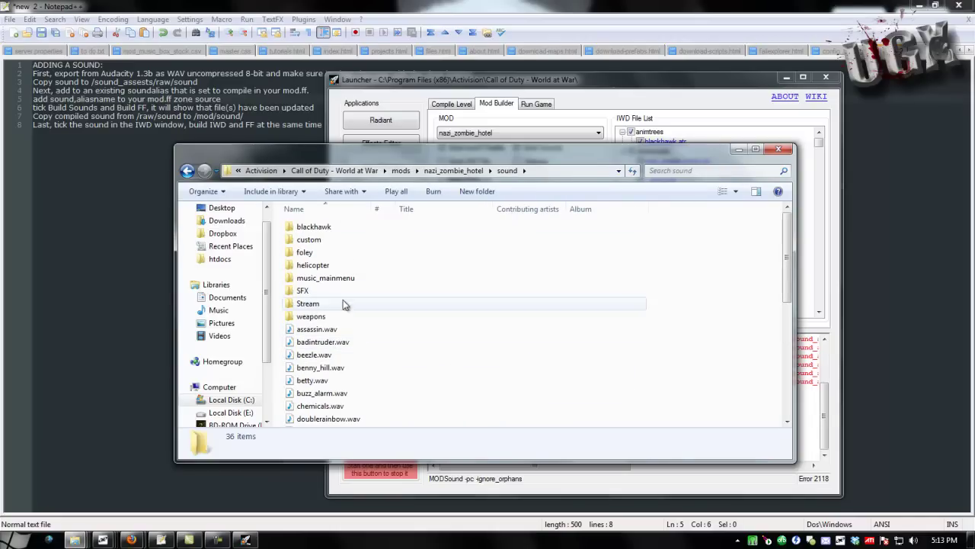
key("l")
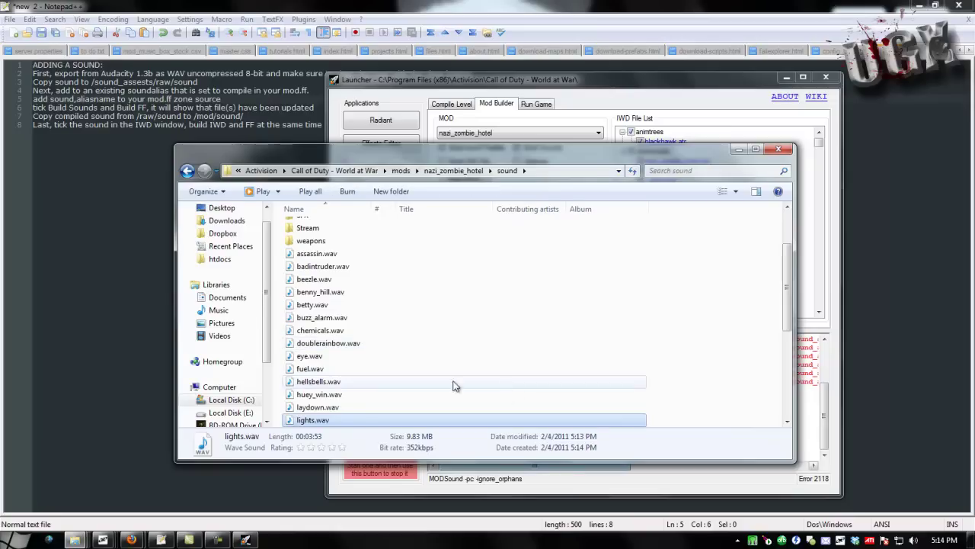
left_click(779, 148)
Collapse the folders in the Launcher's IWD File List and look through the sound folder for lights.wav
left_click_drag(598, 88, 661, 101)
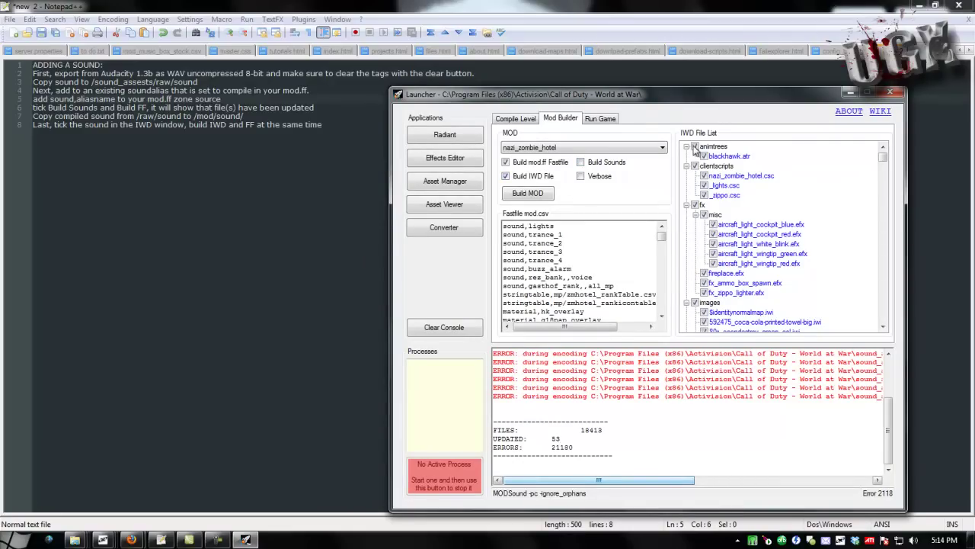
left_click(687, 146)
left_click(687, 156)
left_click(687, 165)
left_click(687, 175)
left_click(686, 186)
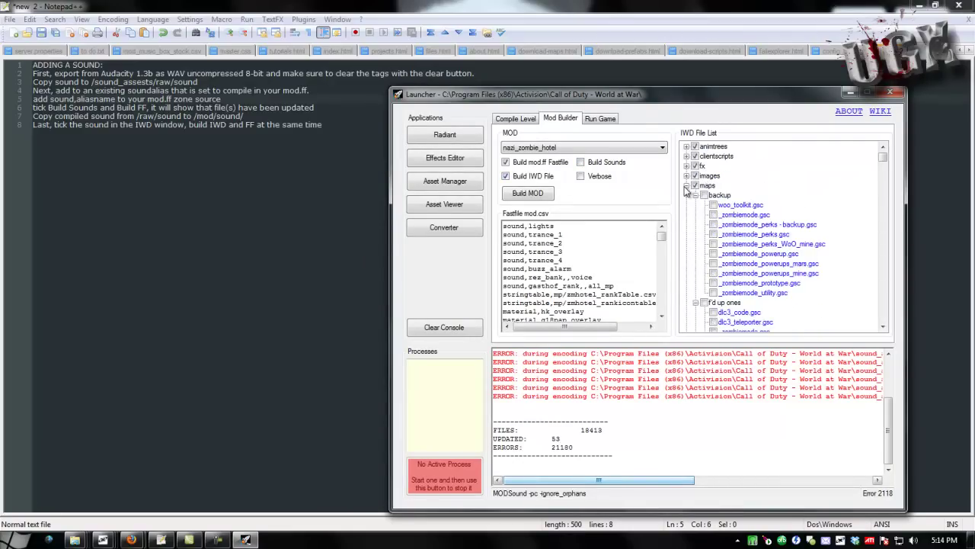
left_click(686, 185)
left_click(687, 195)
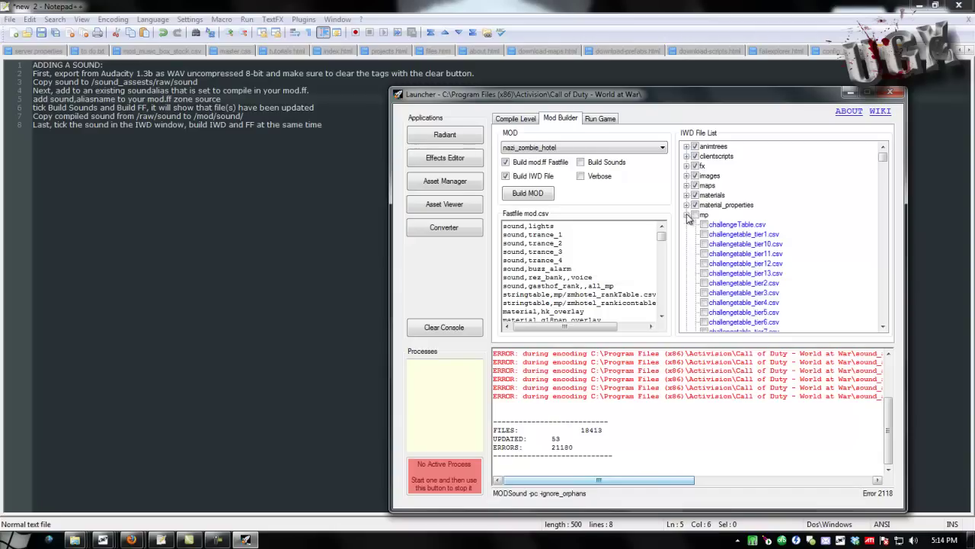
left_click(687, 216)
left_click(695, 234)
left_click(695, 243)
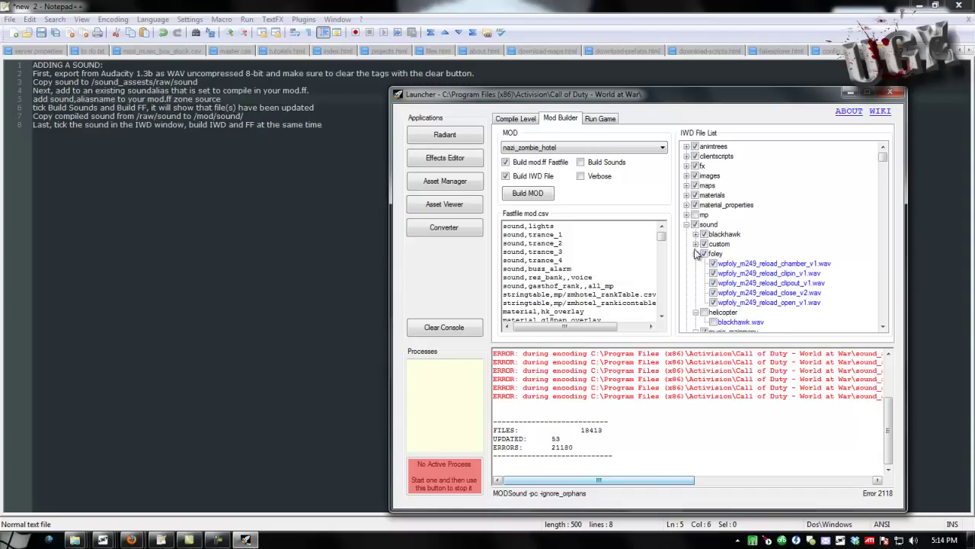
left_click(695, 253)
left_click(695, 263)
left_click(695, 273)
left_click(695, 283)
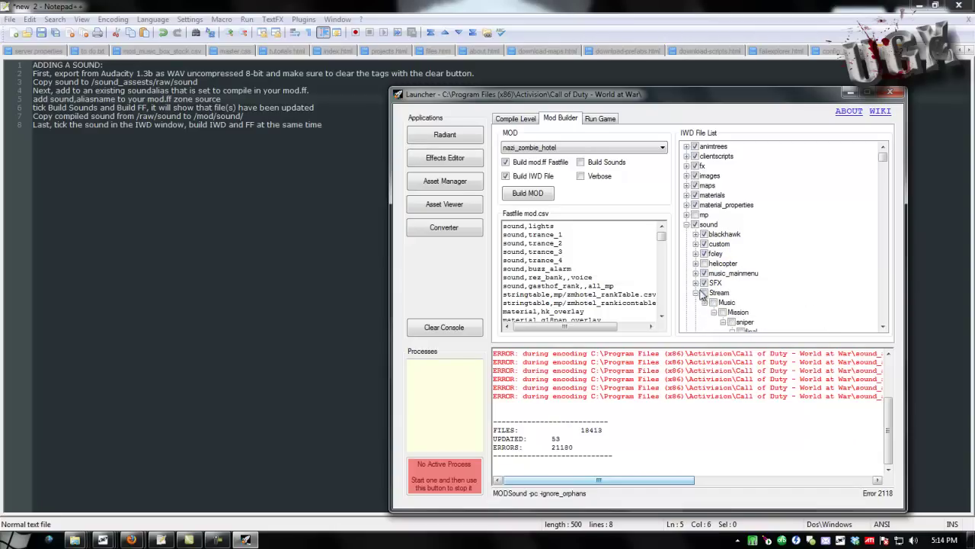
left_click(695, 292)
scroll(717, 282, "down", 5)
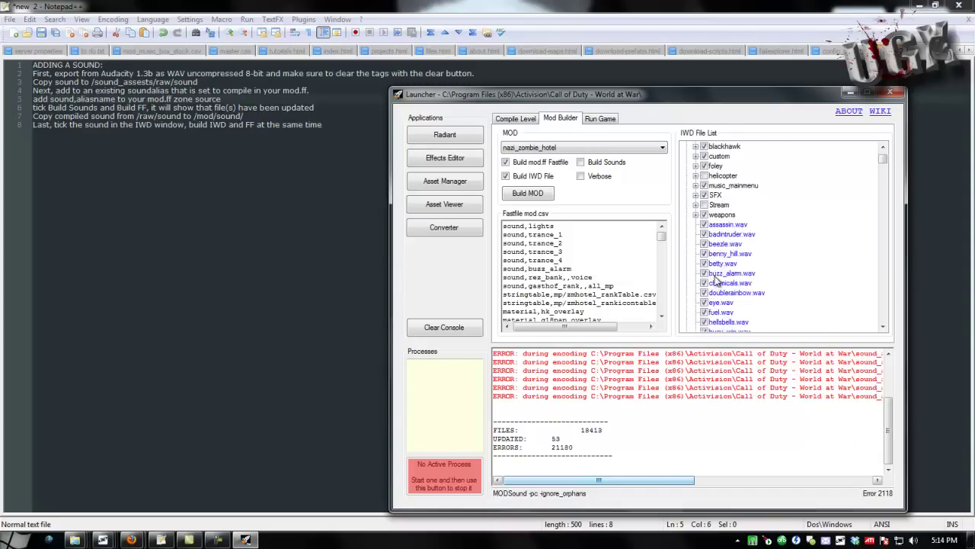
scroll(712, 283, "down", 2)
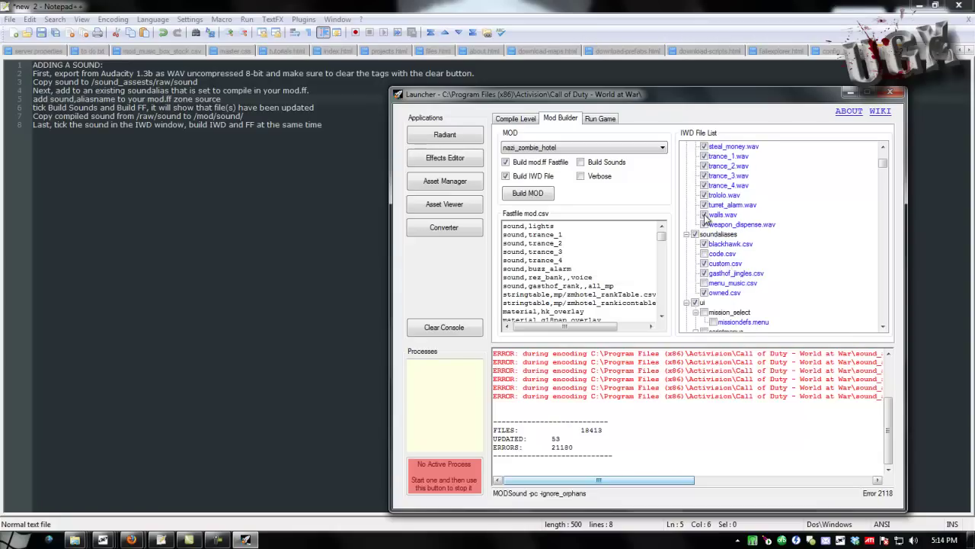
scroll(710, 220, "up", 2)
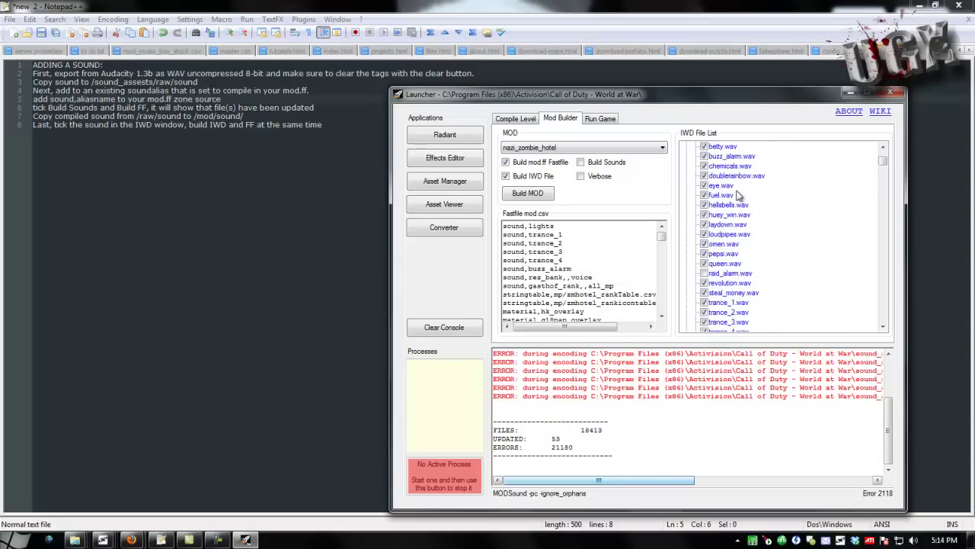
scroll(738, 196, "up", 1)
Reload the IWD File List by reselecting the nazi_zombie_hotel mod, and collapse the folders above sound
left_click(629, 147)
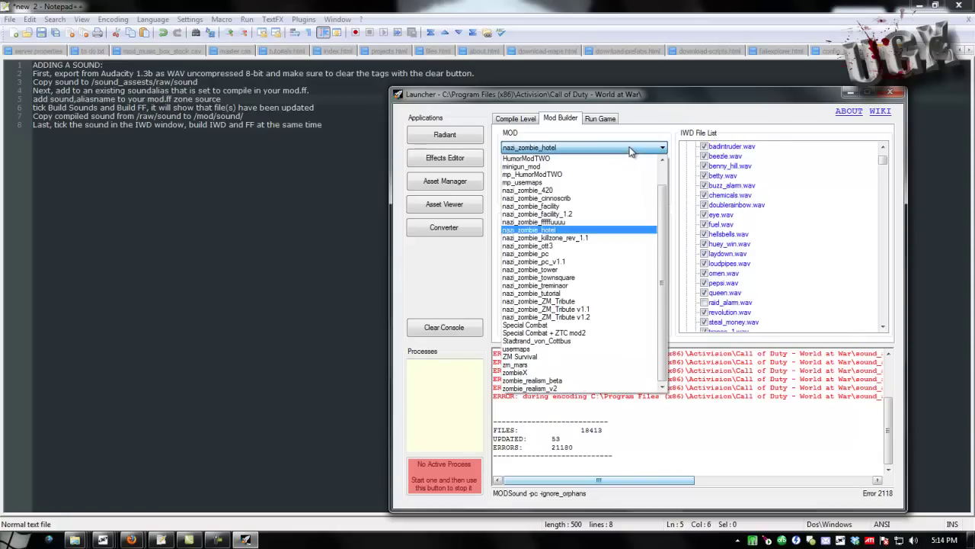
left_click(579, 238)
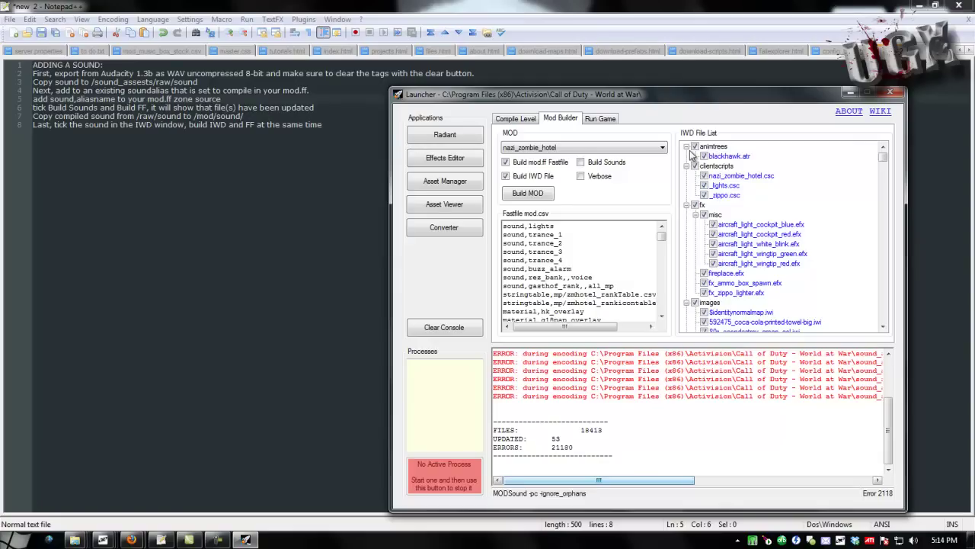
mouse_move(883, 156)
left_mouse_down()
mouse_move(883, 183)
mouse_move(883, 155)
left_mouse_up()
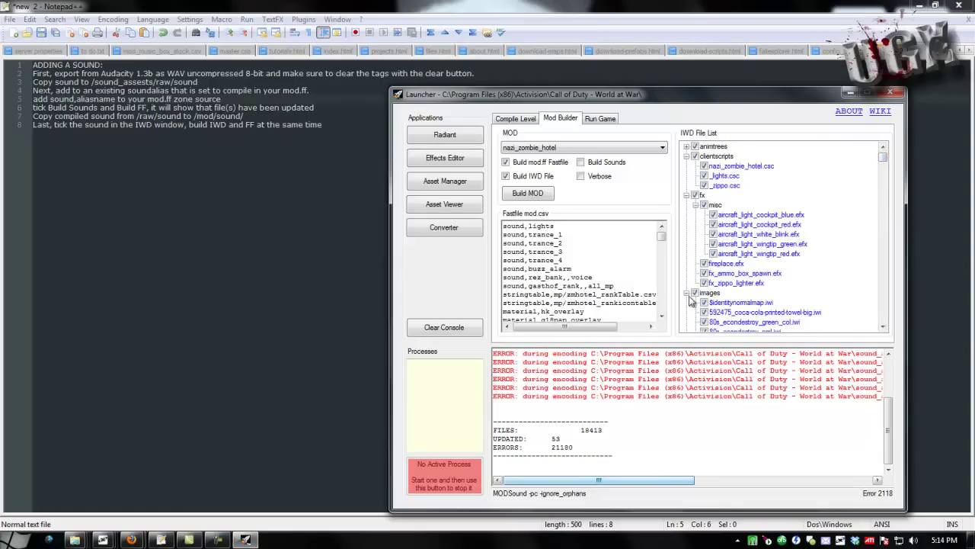
left_click(687, 293)
left_click(688, 196)
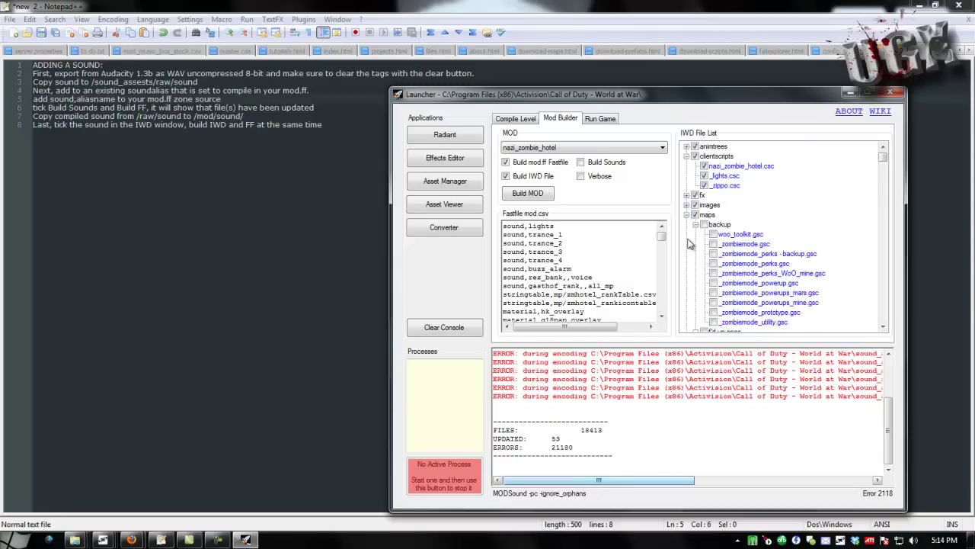
left_click(688, 215)
left_click(688, 225)
left_click(688, 234)
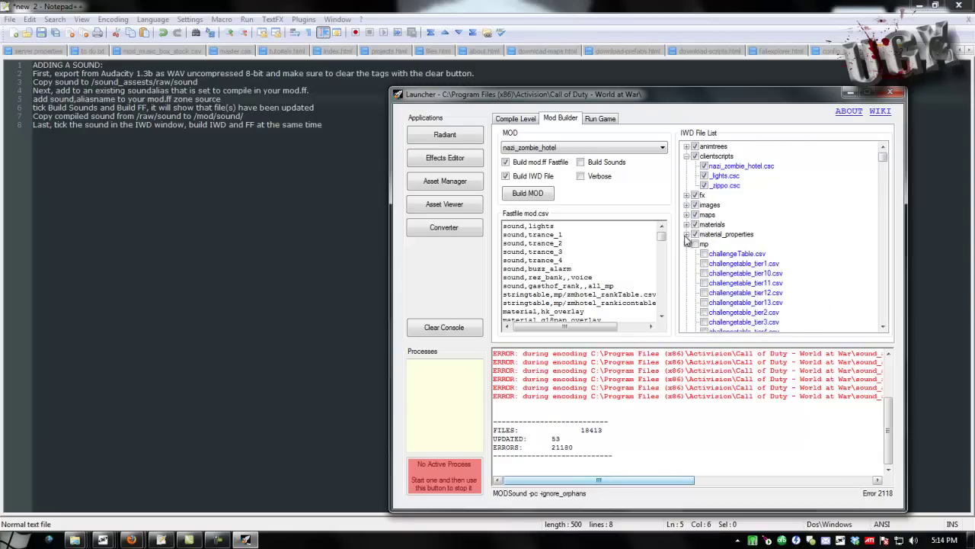
left_click(687, 244)
Locate lights.wav under sound in the IWD File List and build the mod with Build mod.ff Fastfile and Build IWD File enabled
left_click(695, 262)
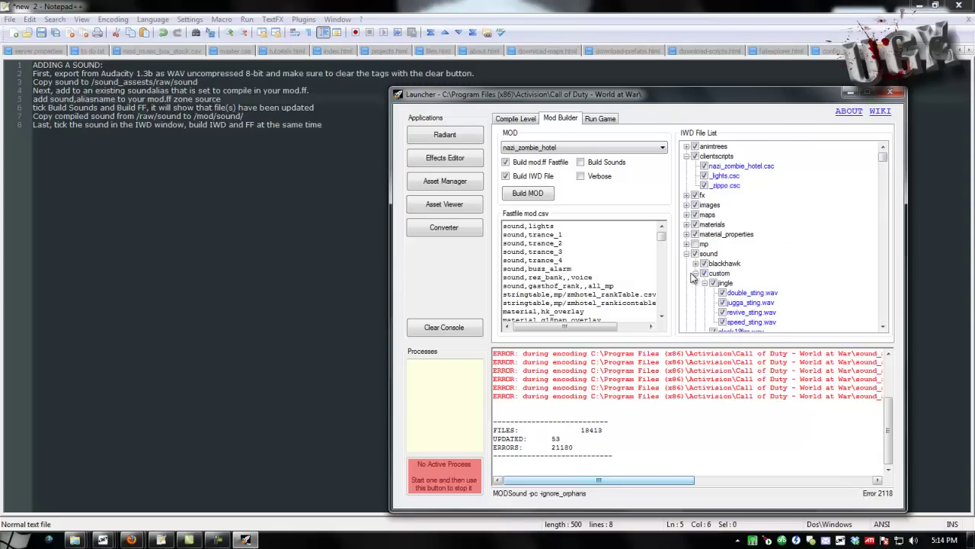
left_click(695, 273)
left_click(695, 282)
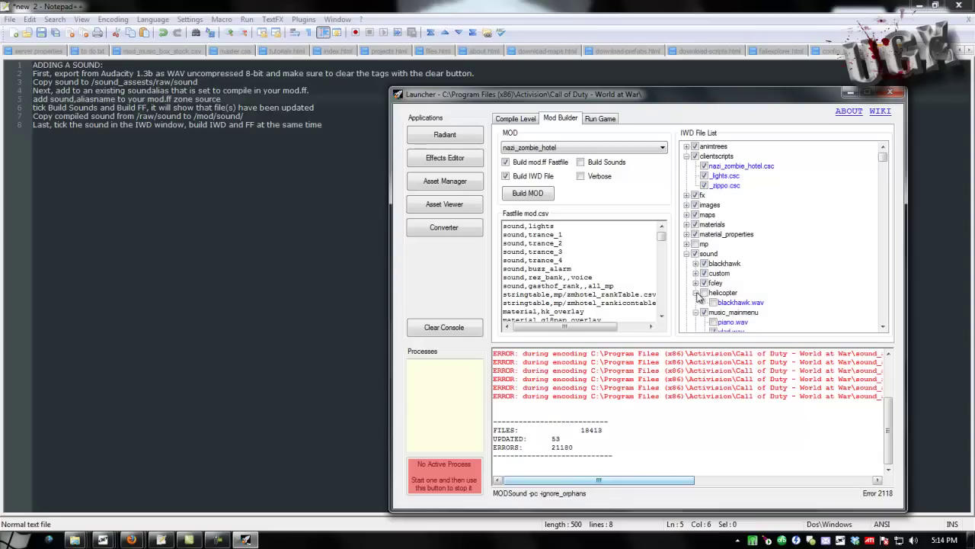
left_click(695, 293)
left_click(695, 303)
left_click(695, 312)
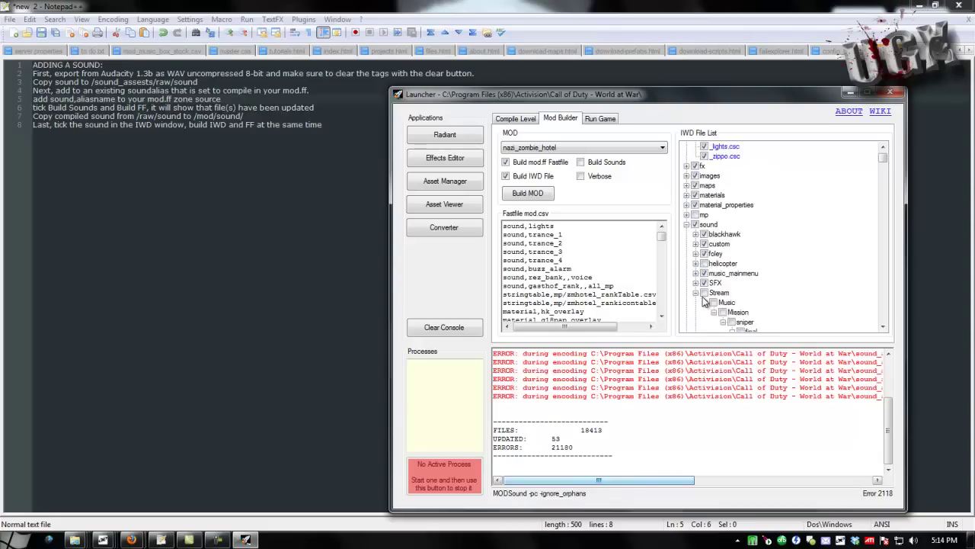
scroll(697, 244, "down", 2)
left_click(695, 234)
left_click(695, 244)
scroll(709, 241, "down", 3)
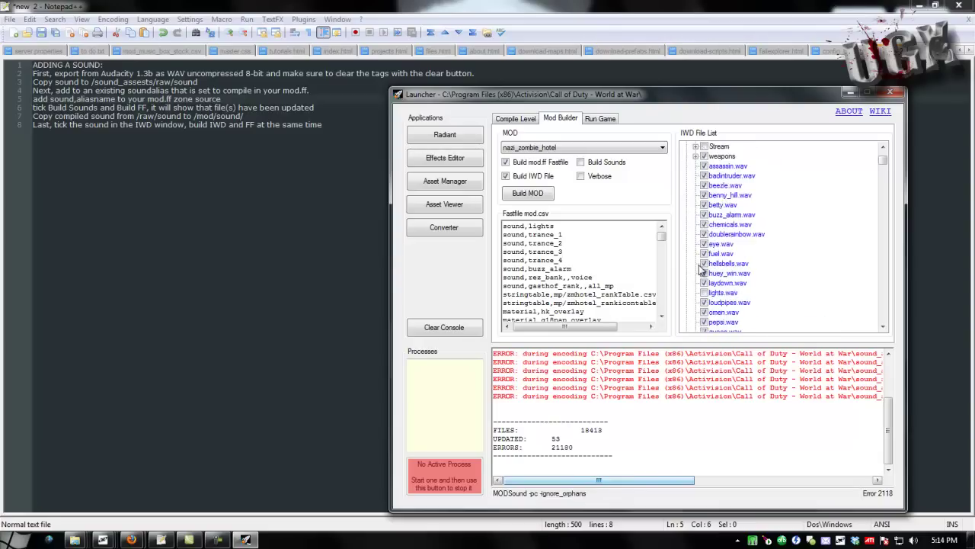
left_click(529, 192)
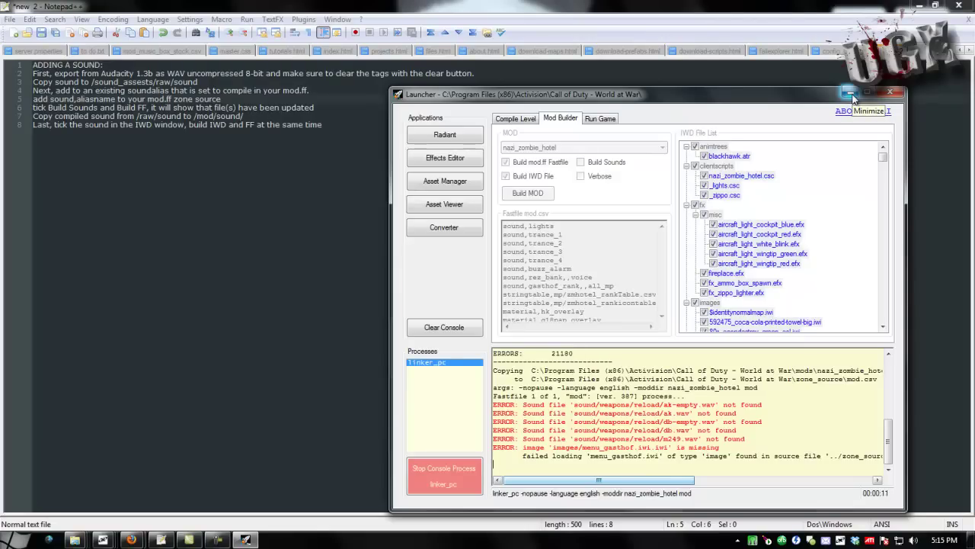
Switch to the soundaliases Explorer window and browse to the mods\nazi_zombie_hotel\maps folder
mouse_move(75, 538)
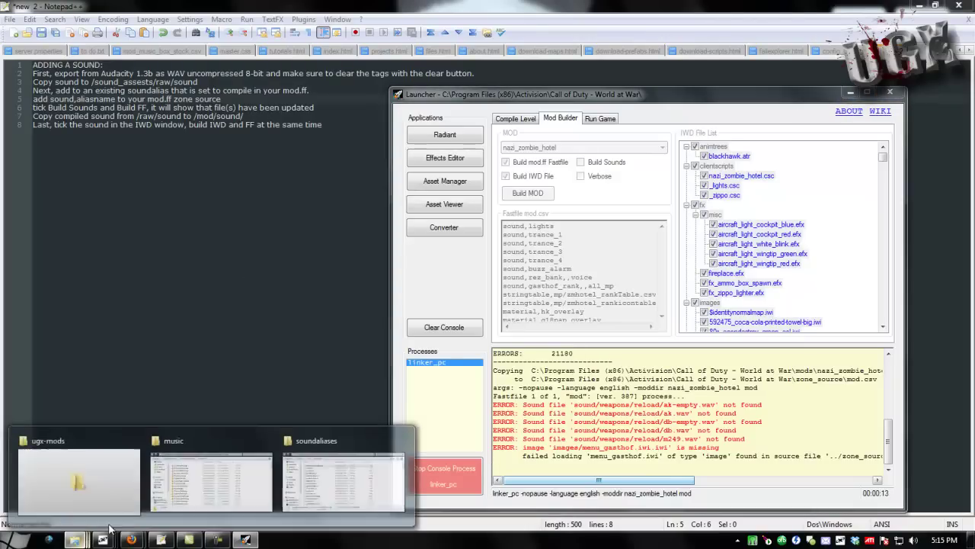
mouse_move(272, 468)
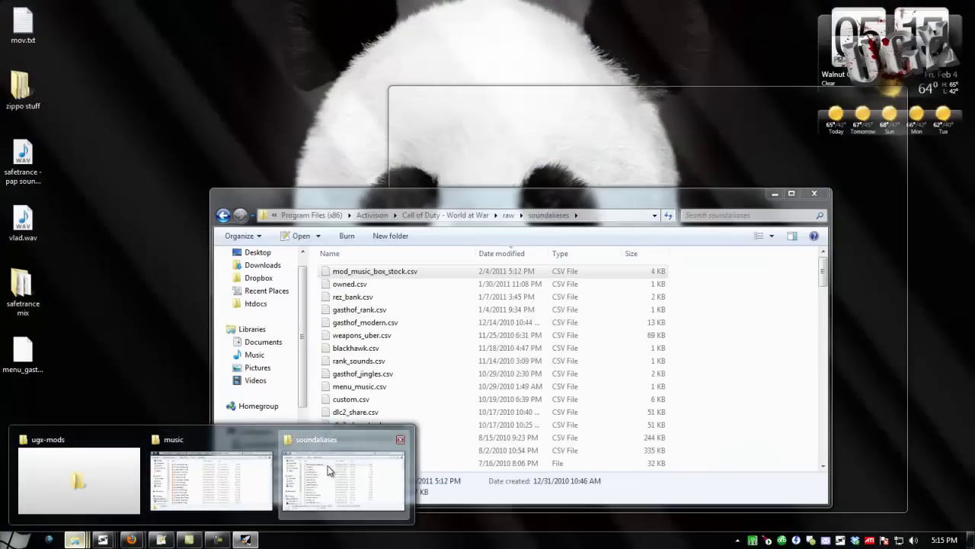
left_click(343, 480)
left_click(412, 214)
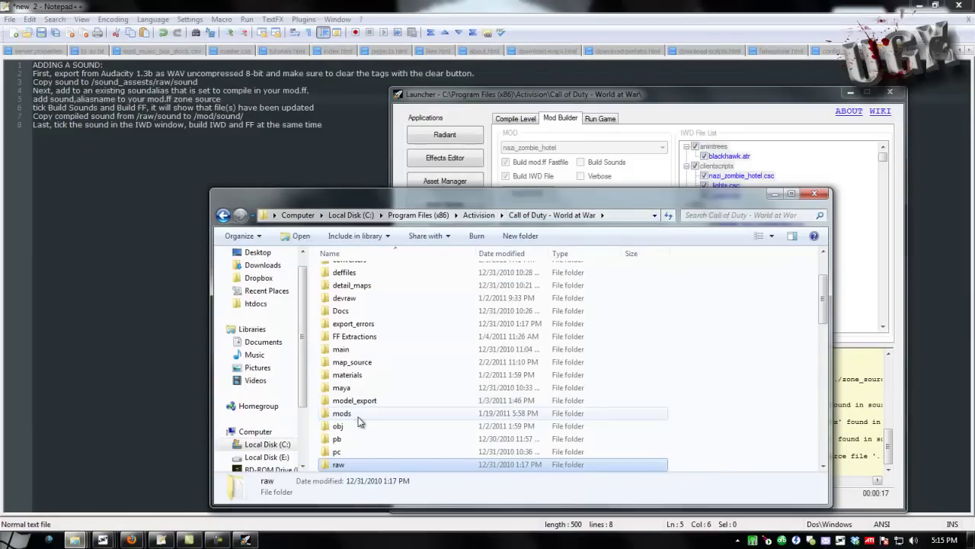
double_click(341, 413)
double_click(389, 427)
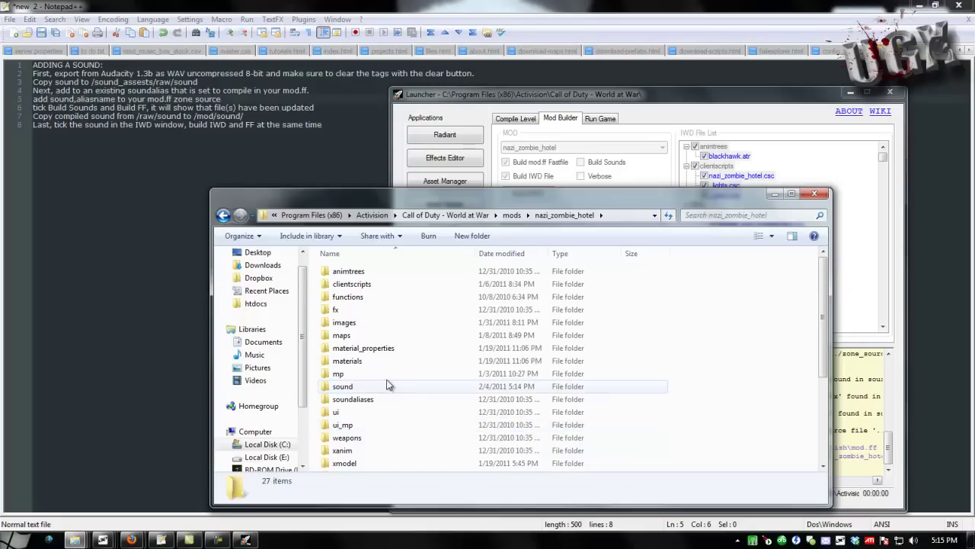
double_click(369, 336)
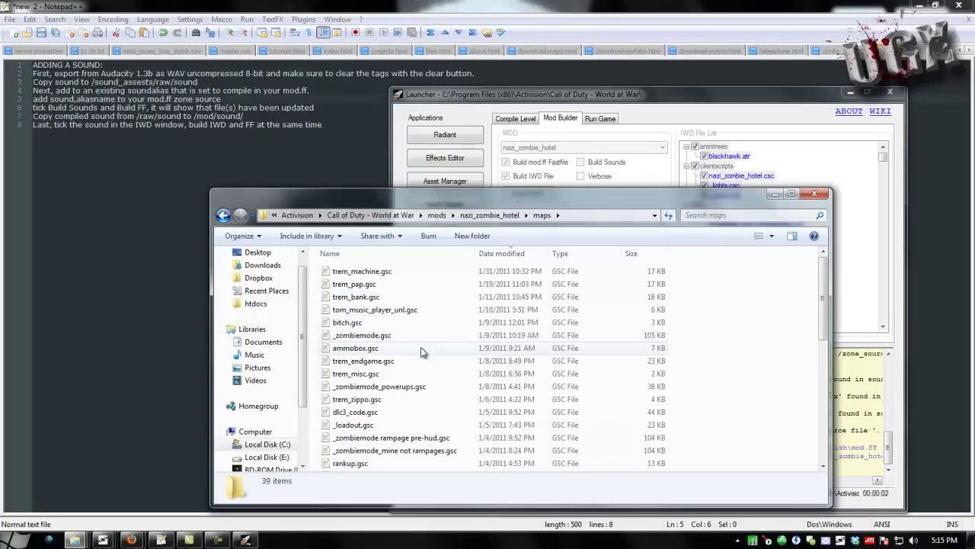
Find the music player script tom_music_player_unl.gsc in the maps folder and open it in Notepad++
scroll(429, 368, "down", 5)
scroll(430, 367, "down", 2)
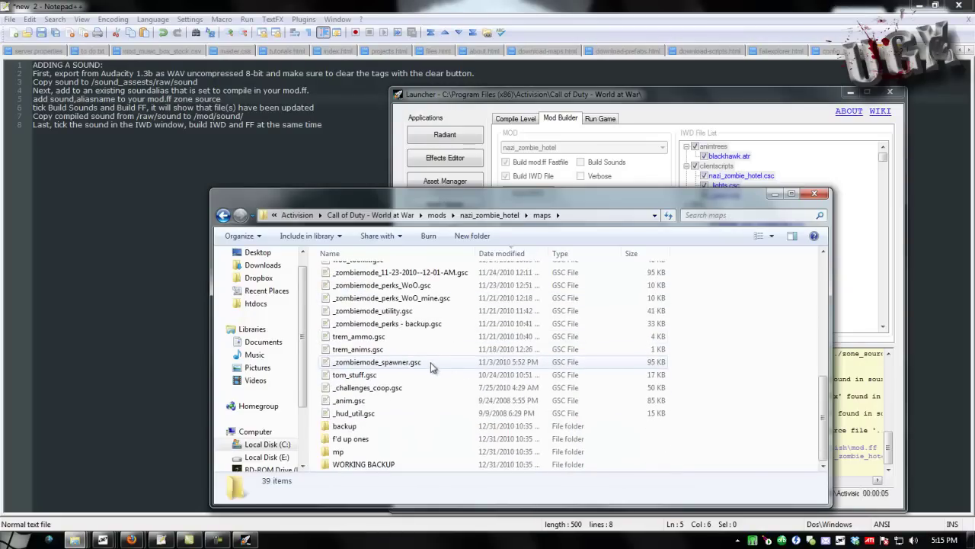
scroll(436, 305, "up", 4)
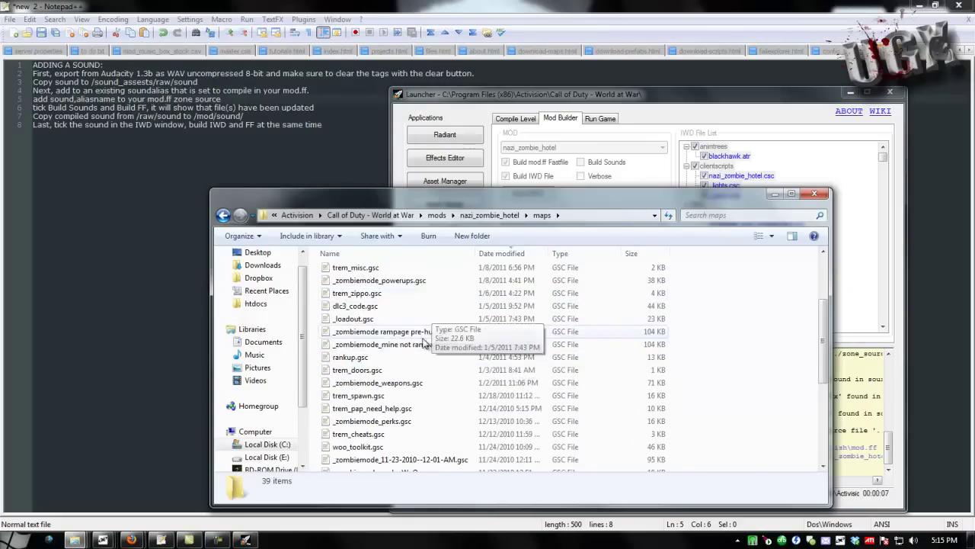
scroll(429, 407, "down", 3)
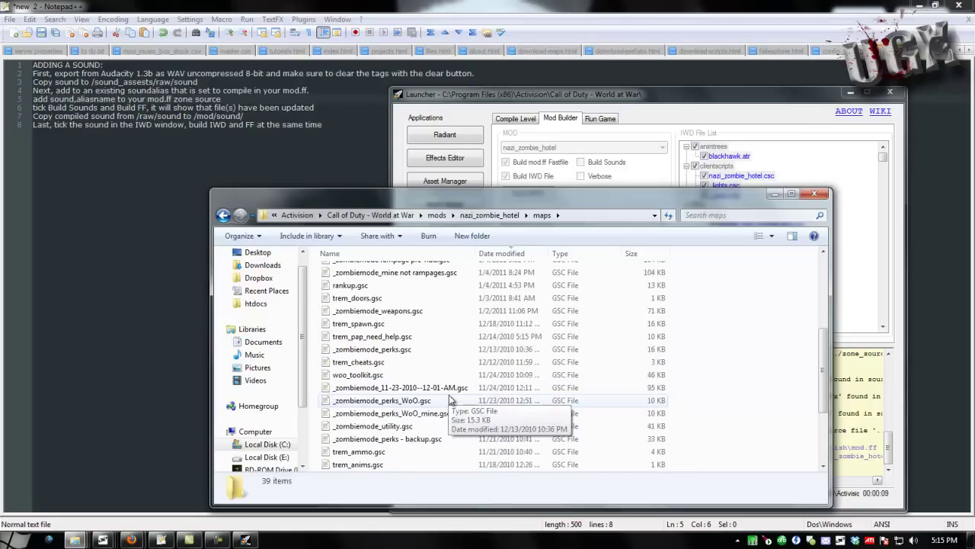
scroll(448, 402, "down", 1)
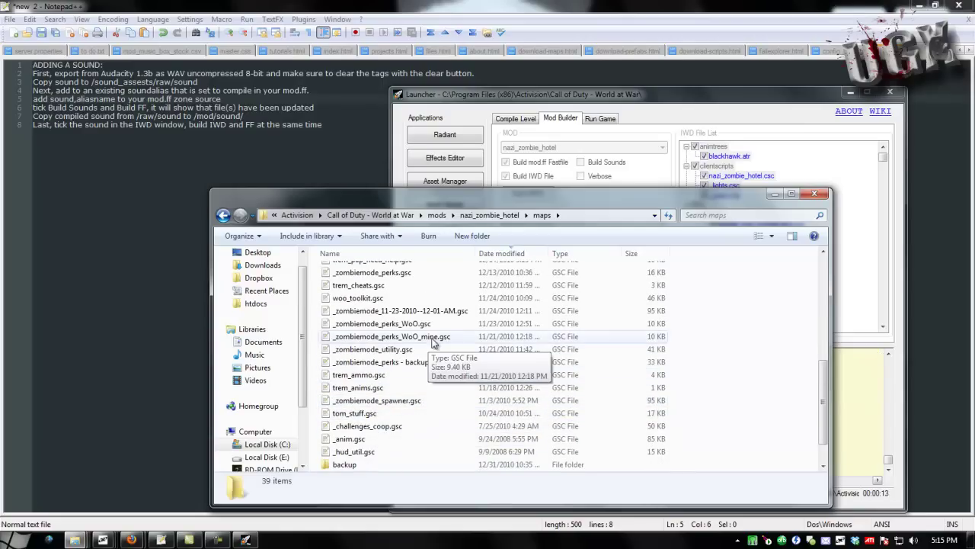
scroll(438, 339, "up", 1)
scroll(458, 324, "up", 2)
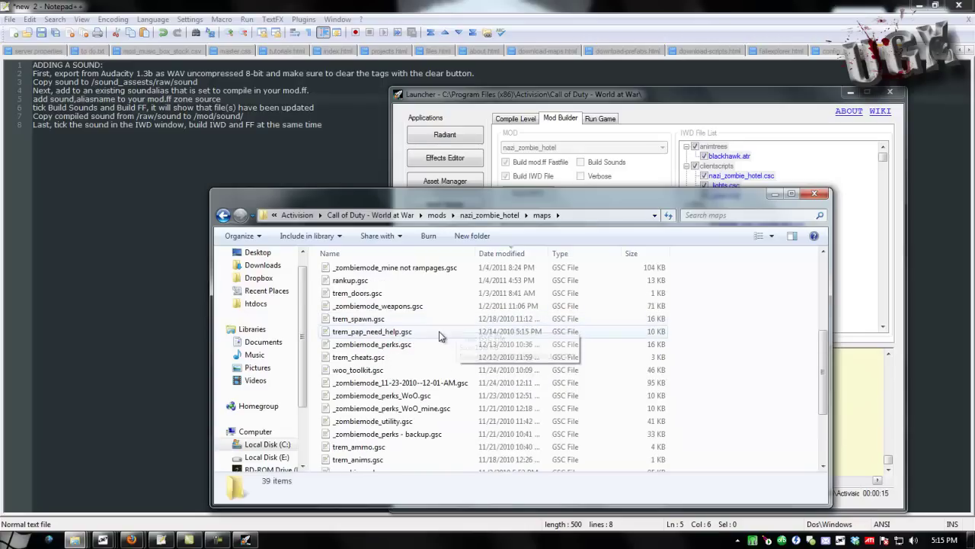
scroll(458, 313, "up", 1)
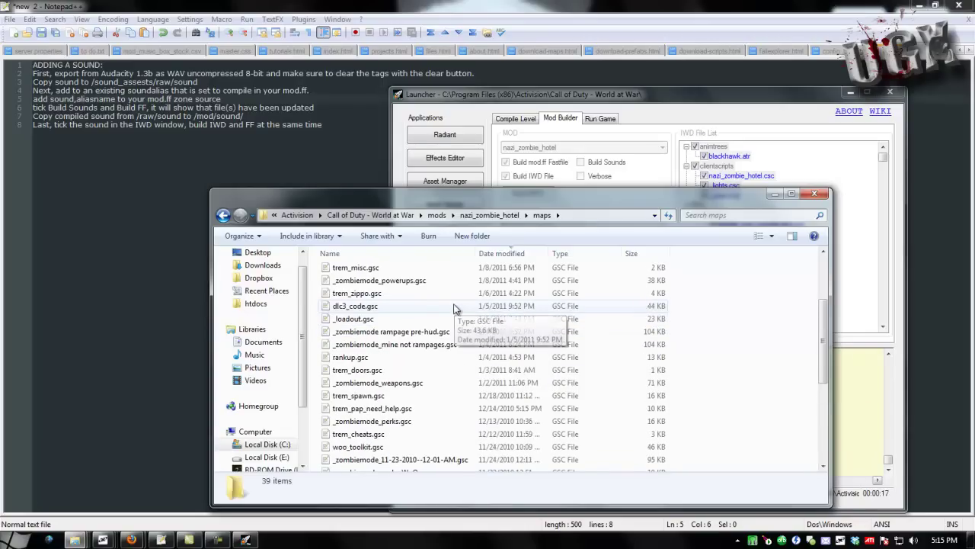
scroll(434, 301, "up", 2)
double_click(415, 280)
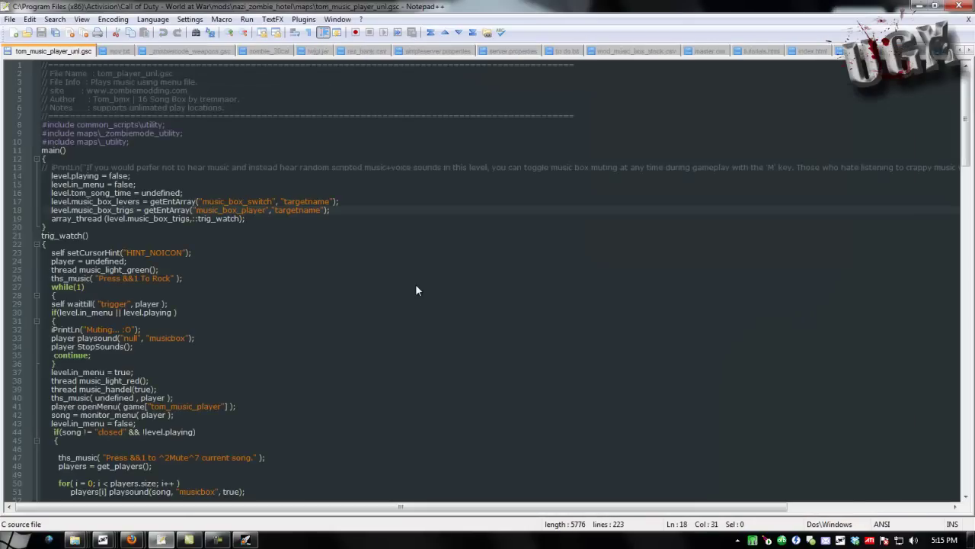
Look over the numbered song cases in the music player script, and browse to the nazi_zombie_hotel mod's ui folder in Explorer
scroll(326, 291, "down", 6)
scroll(326, 291, "down", 20)
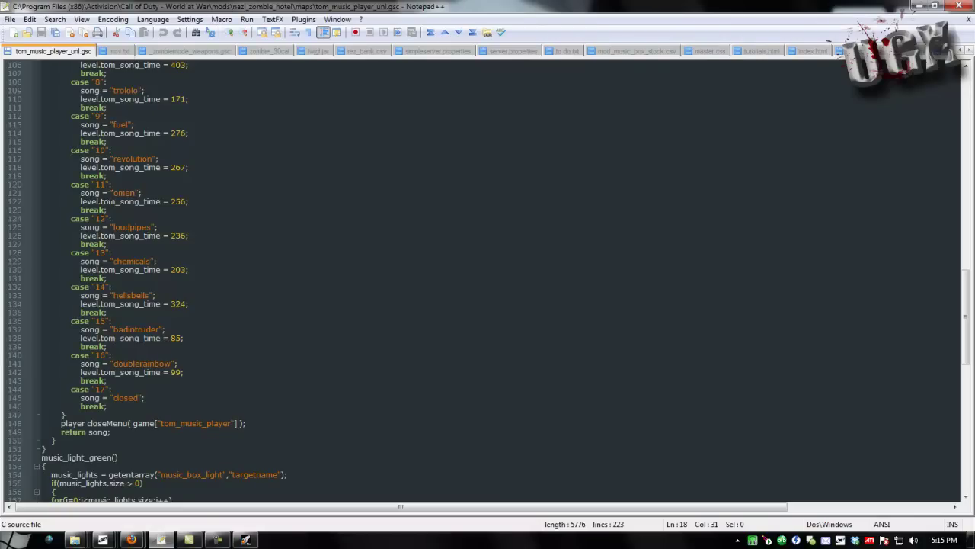
mouse_move(73, 540)
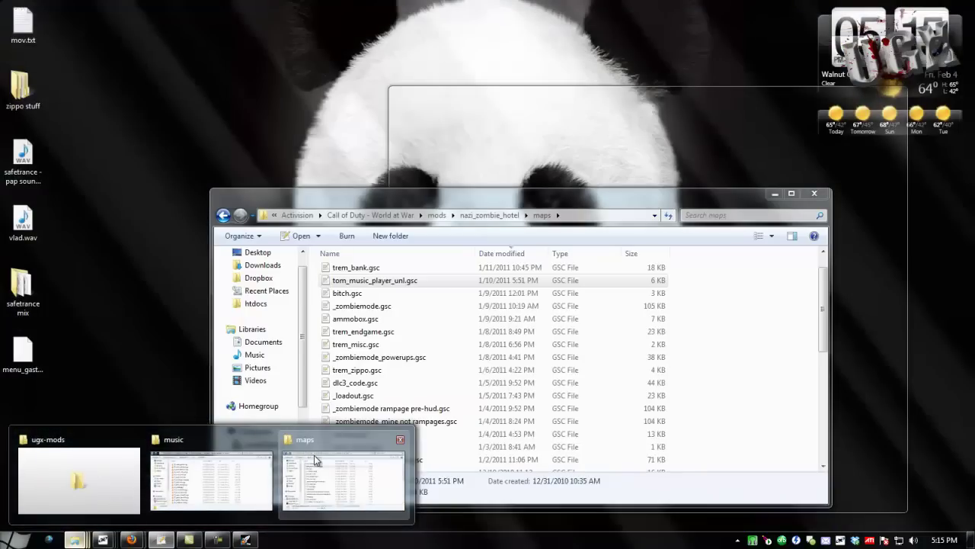
left_click(314, 458)
key("BackSpace")
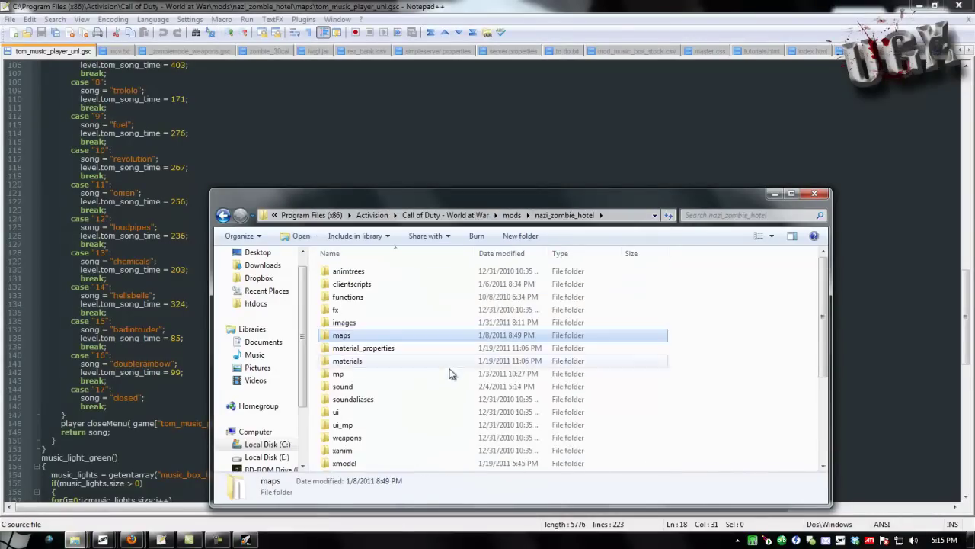
scroll(322, 326, "down", 3)
double_click(343, 298)
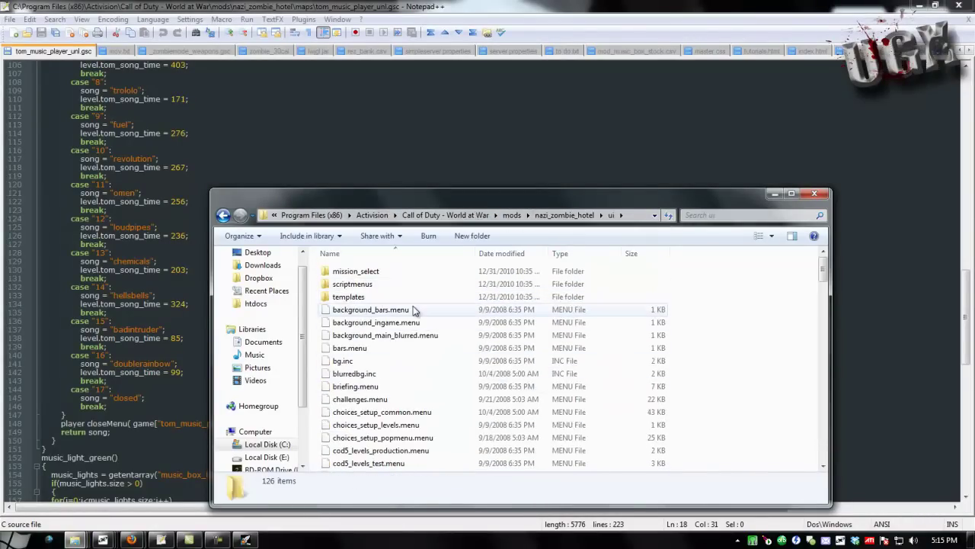
Find tom_music_player.menu in the ui\scriptmenus folder and open it in Notepad++
scroll(397, 314, "down", 12)
scroll(397, 314, "up", 6)
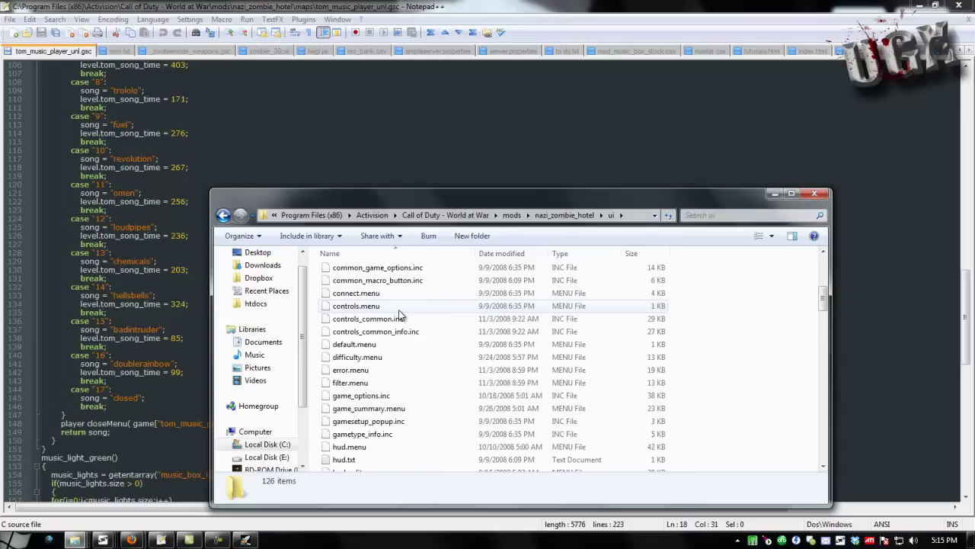
scroll(399, 315, "down", 6)
scroll(398, 312, "up", 12)
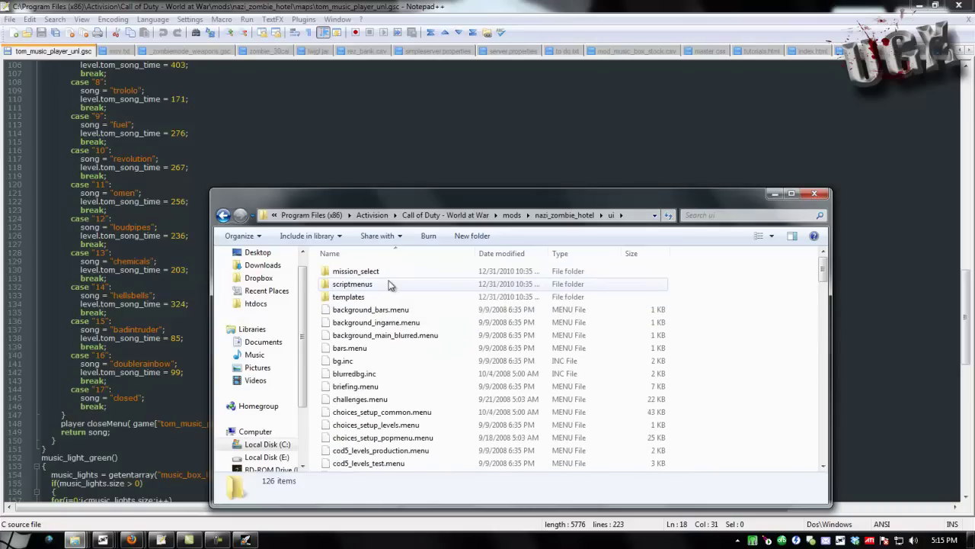
double_click(389, 284)
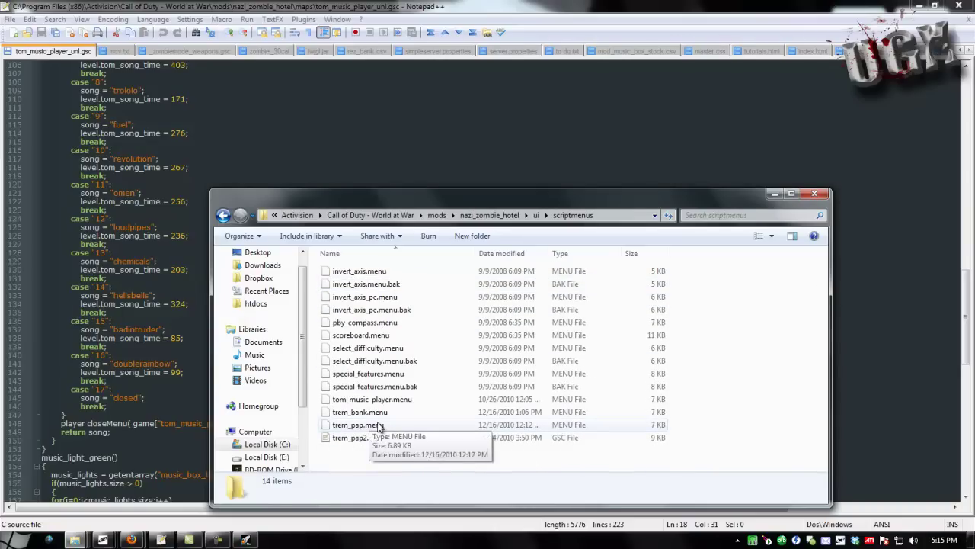
right_click(381, 399)
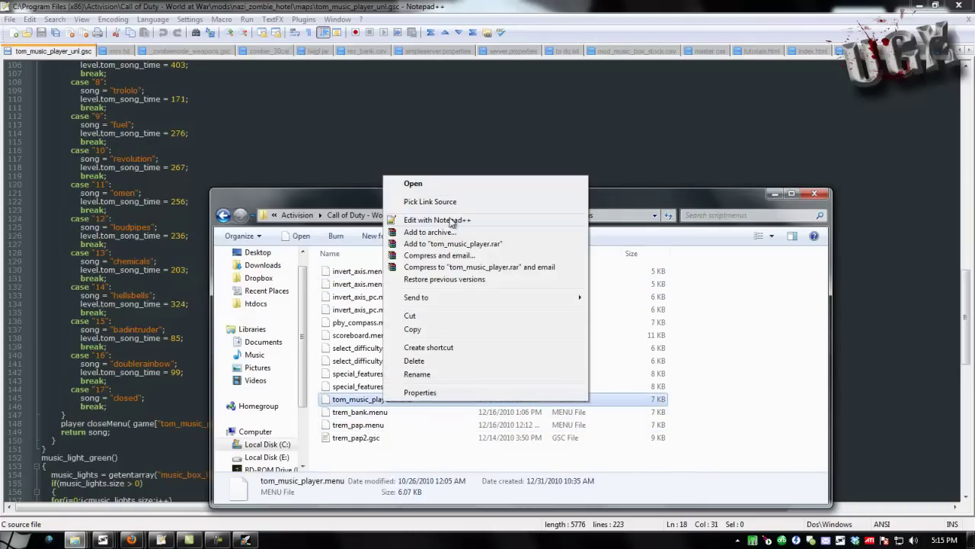
left_click(438, 219)
Set the menu file's syntax highlighting to C# and review its song entries and their execKey responses
left_click(152, 19)
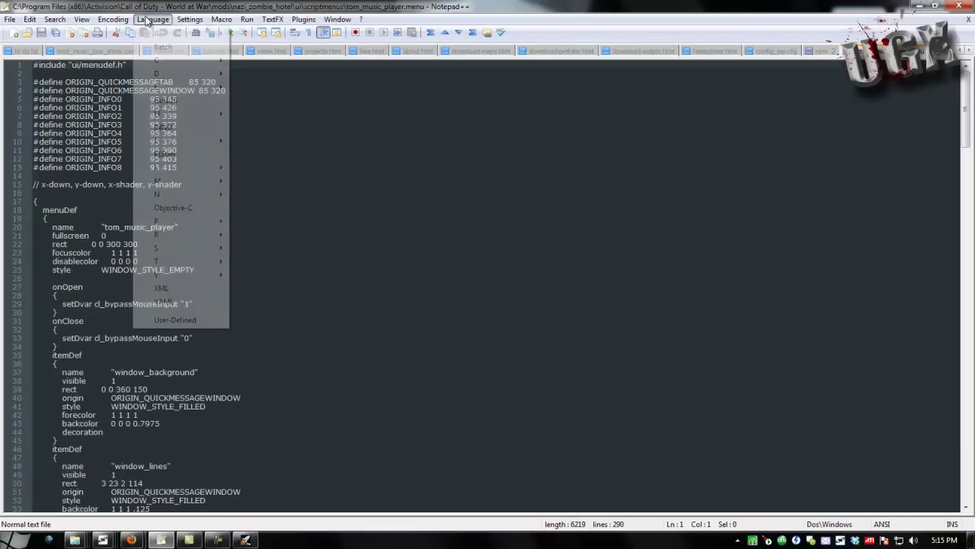
mouse_move(179, 66)
left_click(258, 73)
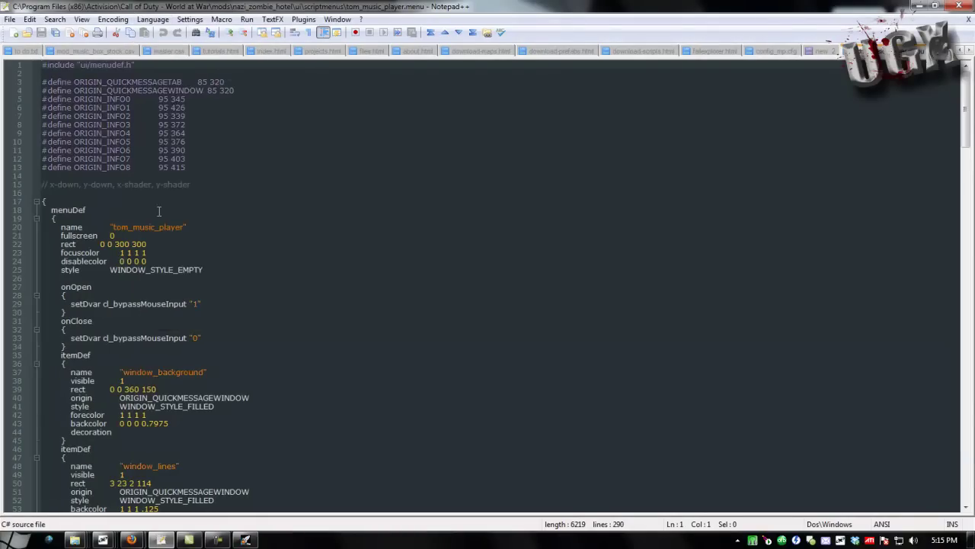
scroll(169, 219, "down", 3)
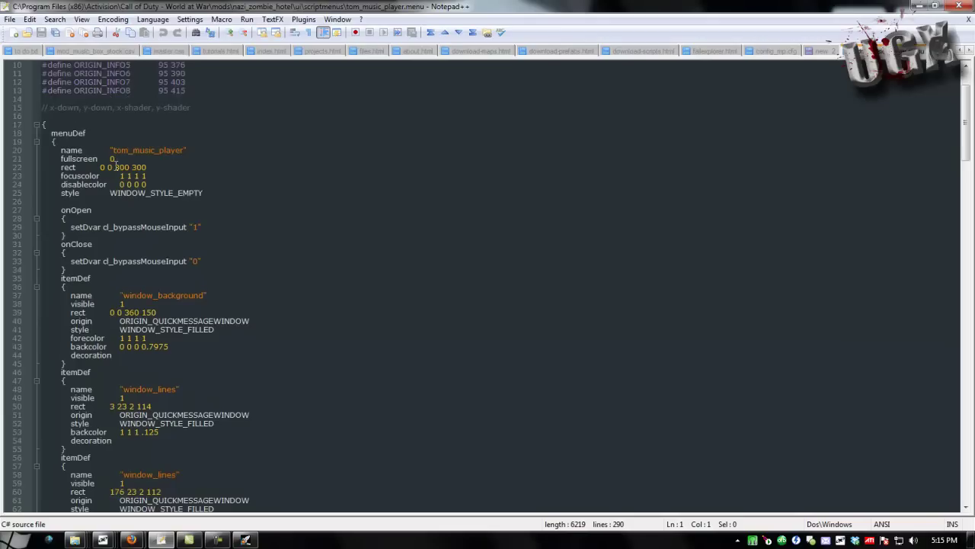
scroll(208, 267, "down", 20)
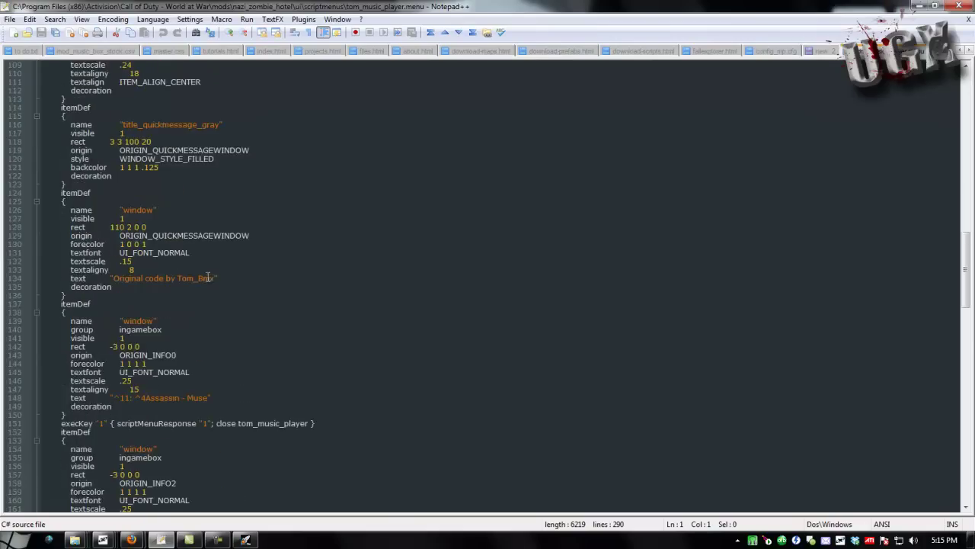
scroll(207, 277, "down", 15)
scroll(169, 137, "down", 20)
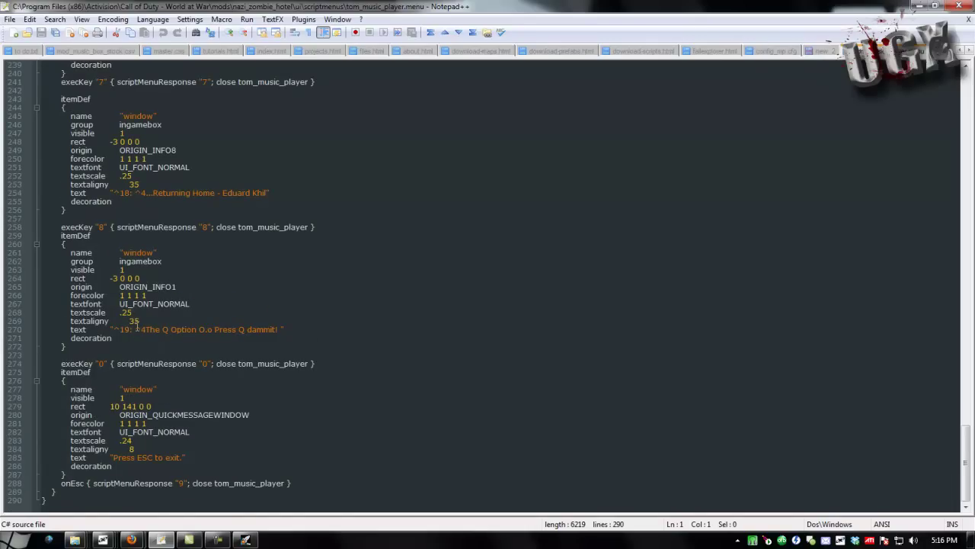
scroll(261, 312, "up", 5)
scroll(262, 311, "up", 3)
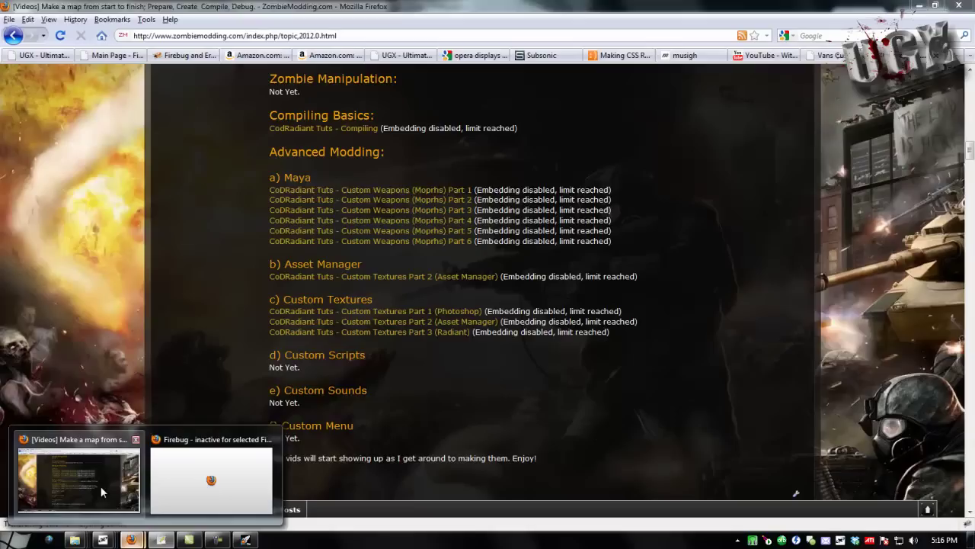
Open ugx-mods.com in Firefox, view the bank menu preview among the script downloads, and minimize the browser windows
left_click(124, 465)
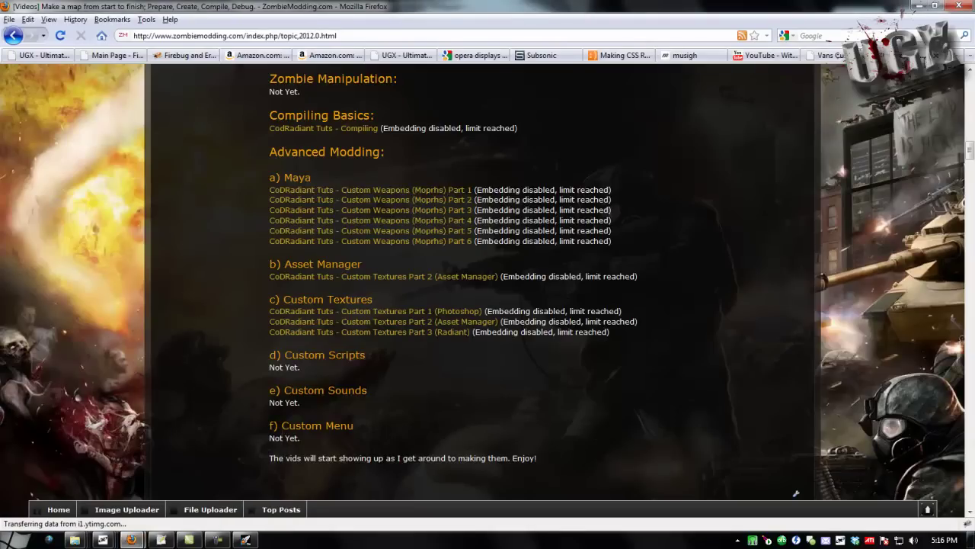
left_click(964, 56)
type("ugx-mods.com/")
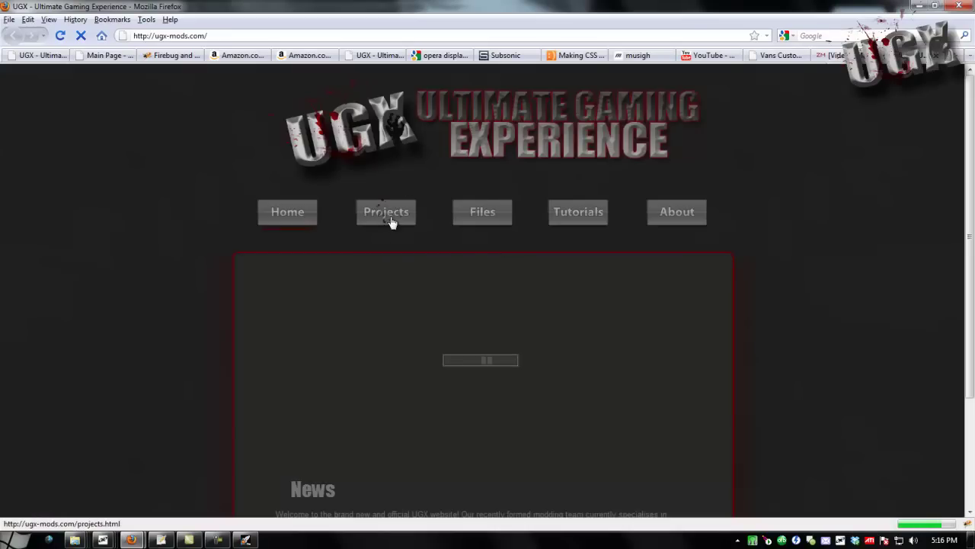
left_click(391, 221)
left_click(493, 224)
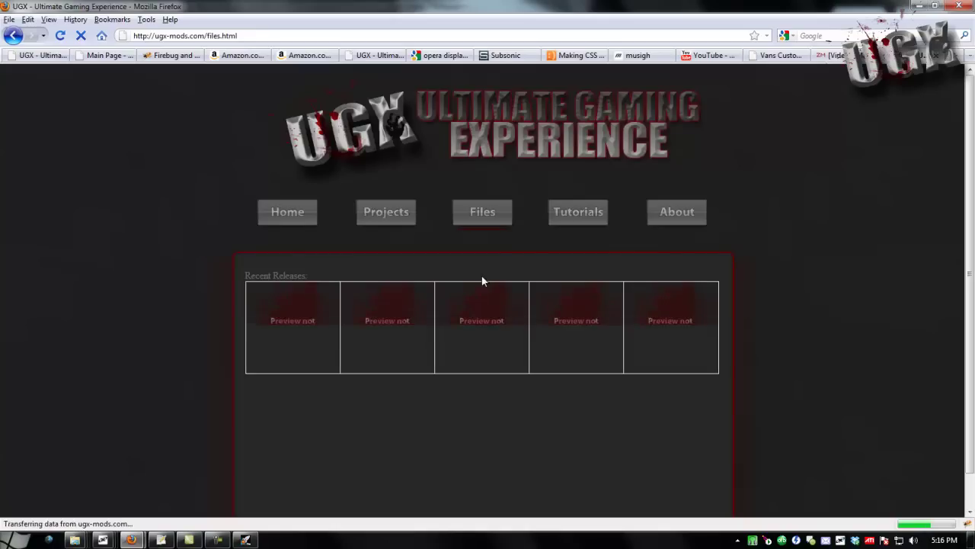
scroll(482, 320, "down", 1)
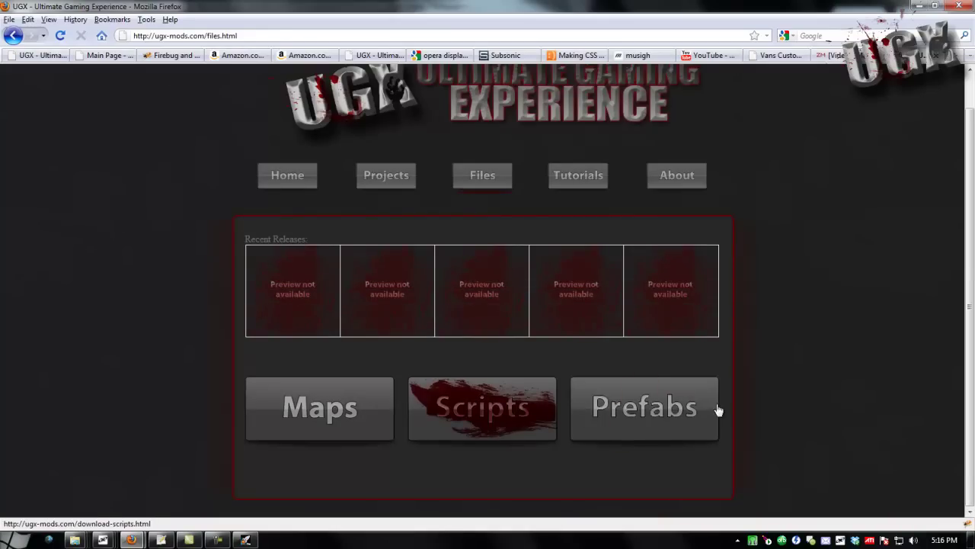
left_click(718, 410)
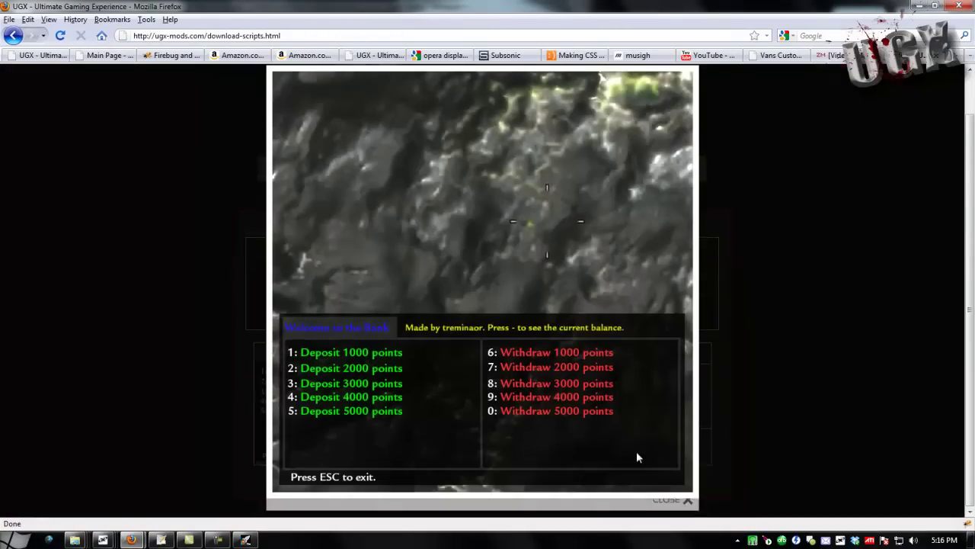
left_click(660, 504)
left_click(920, 6)
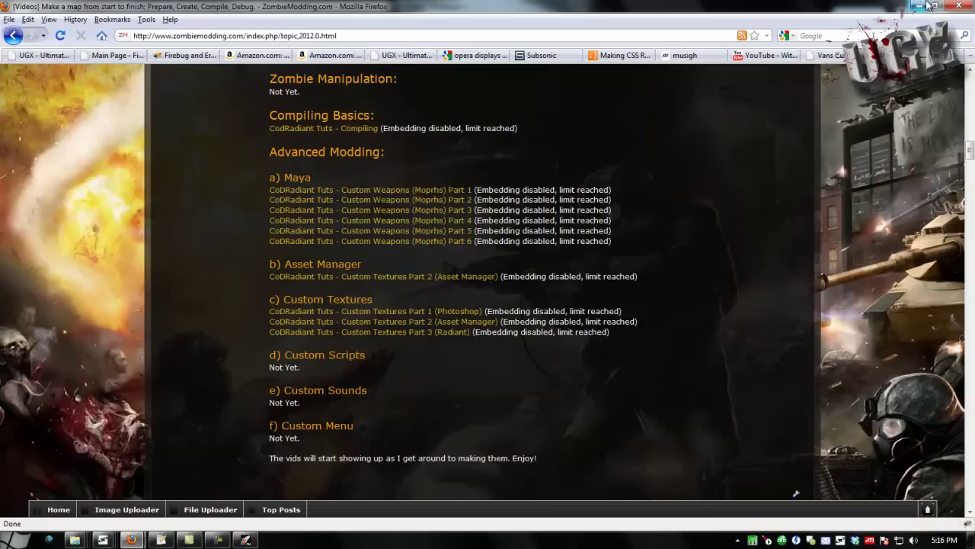
left_click(920, 6)
Replace the song title in the menu file's entry 7 with "Lights - Dubstep Remix" and save the file
left_click(399, 276)
scroll(376, 259, "up", 1)
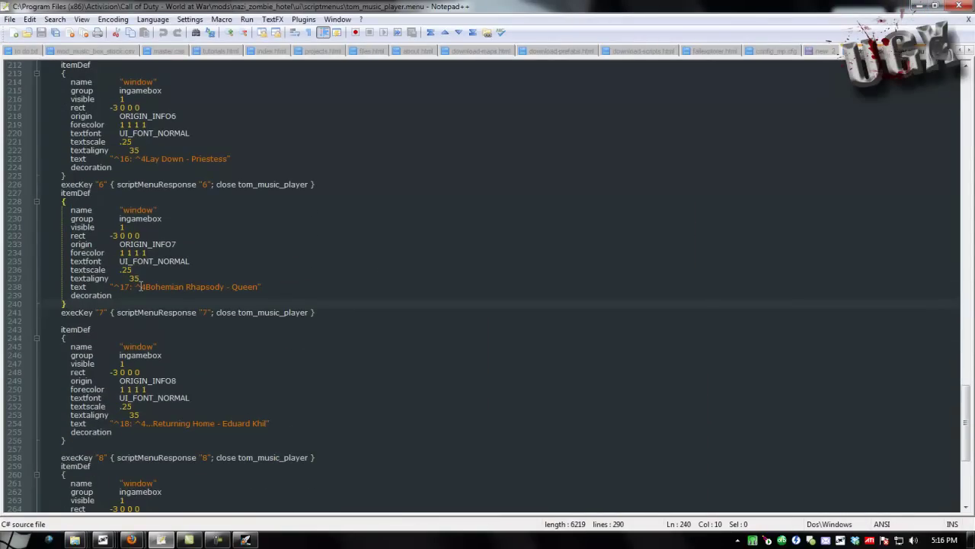
left_click(141, 287)
left_click_drag(141, 286, 209, 286)
left_click(209, 287)
left_click_drag(145, 287, 260, 286)
type("Lights")
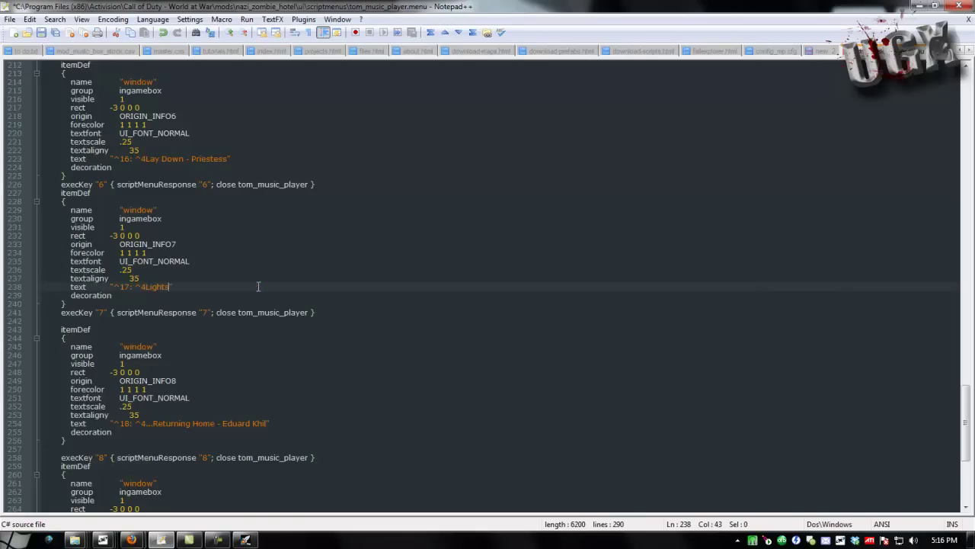
type(" - Bassnec")
key("BackSpace")
key("BackSpace")
key("BackSpace")
key("BackSpace")
key("BackSpace")
key("BackSpace")
key("BackSpace")
type("DU")
key("BackSpace")
type("ubstep Remix")
key("ctrl+s")
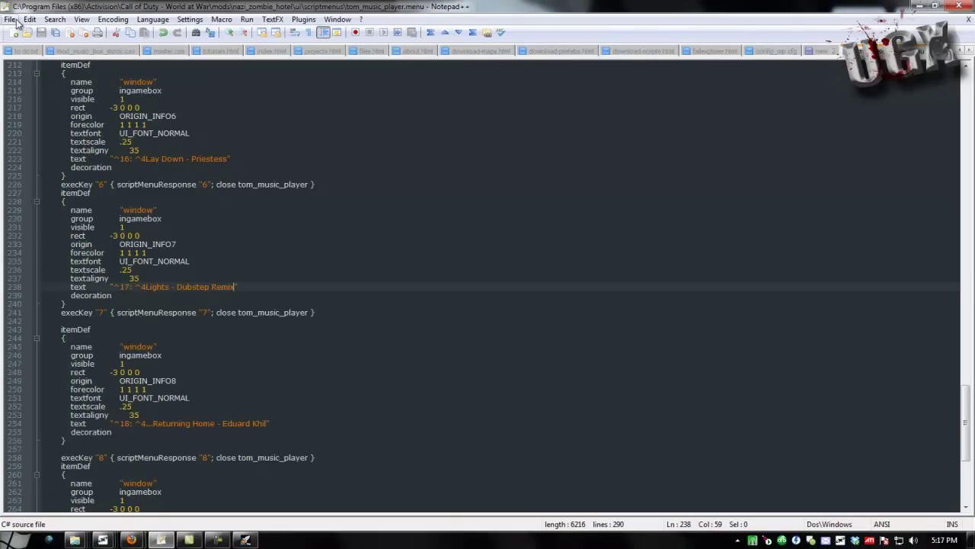
Return to the mod's maps folder in Explorer and open tom_music_player_unl.gsc in Notepad++
mouse_move(75, 539)
mouse_move(236, 480)
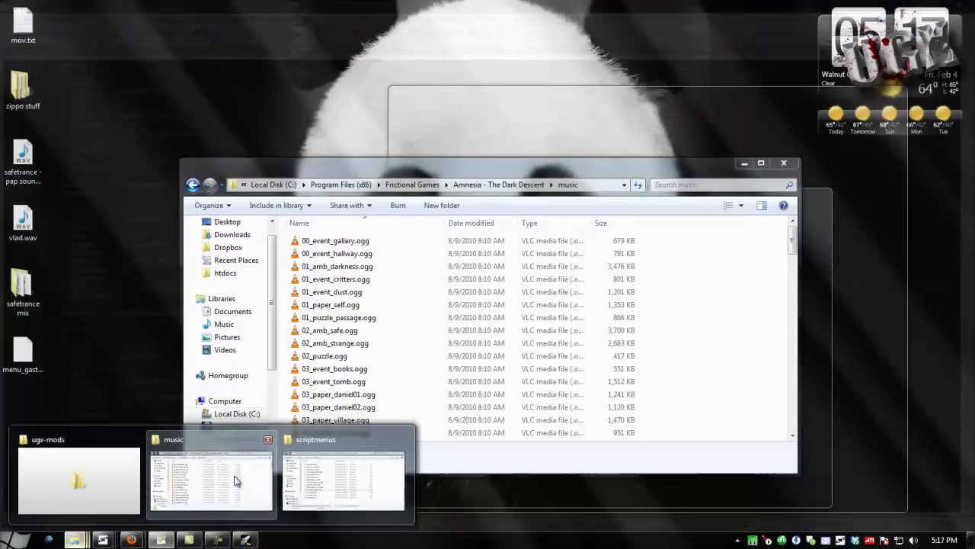
left_click(343, 480)
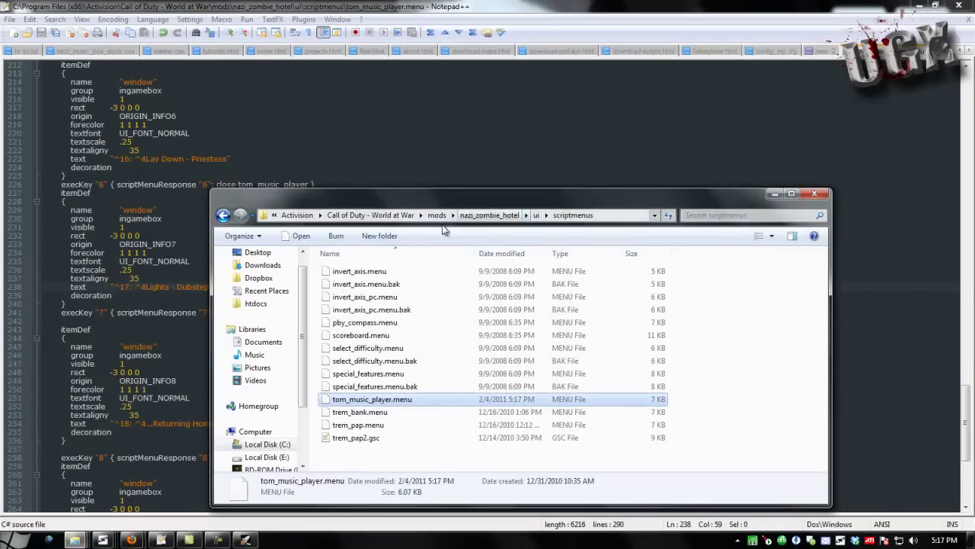
left_click(489, 215)
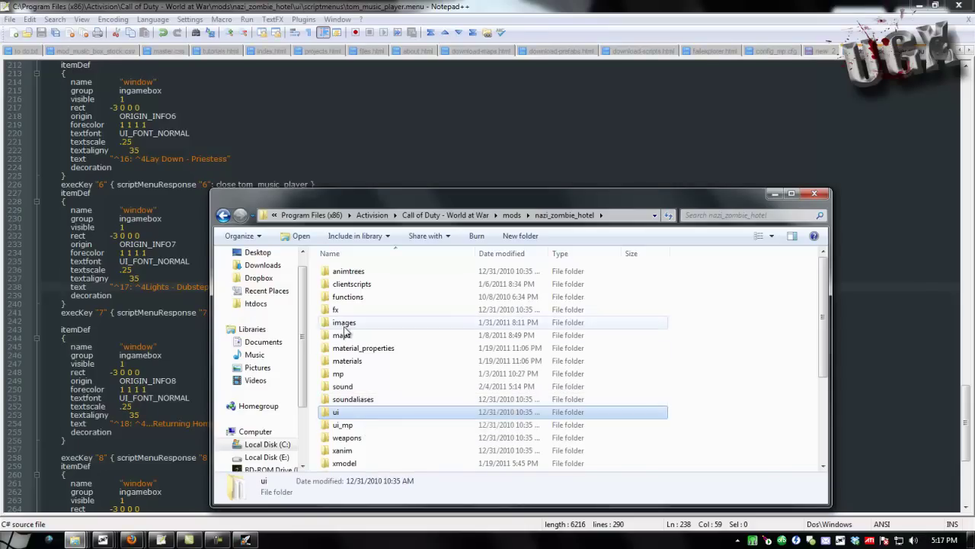
double_click(343, 333)
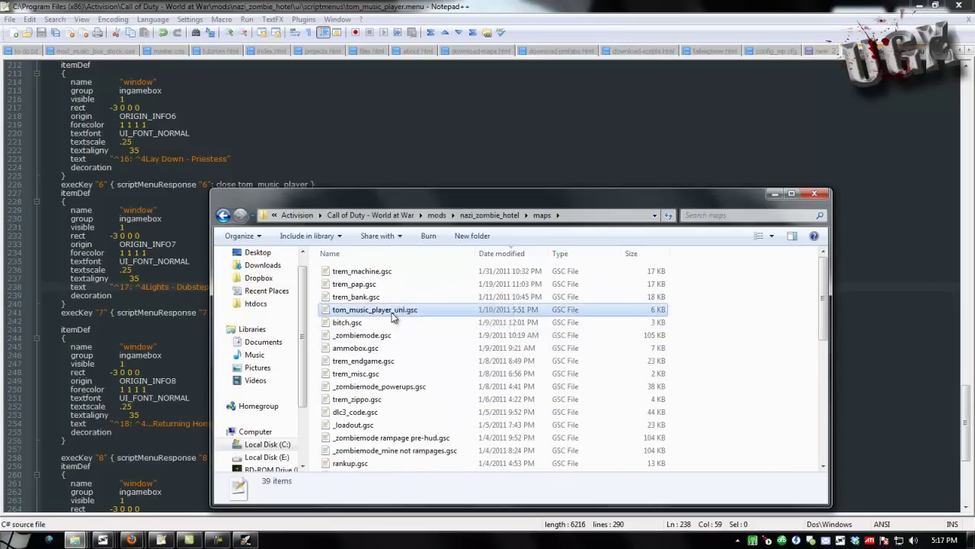
double_click(392, 310)
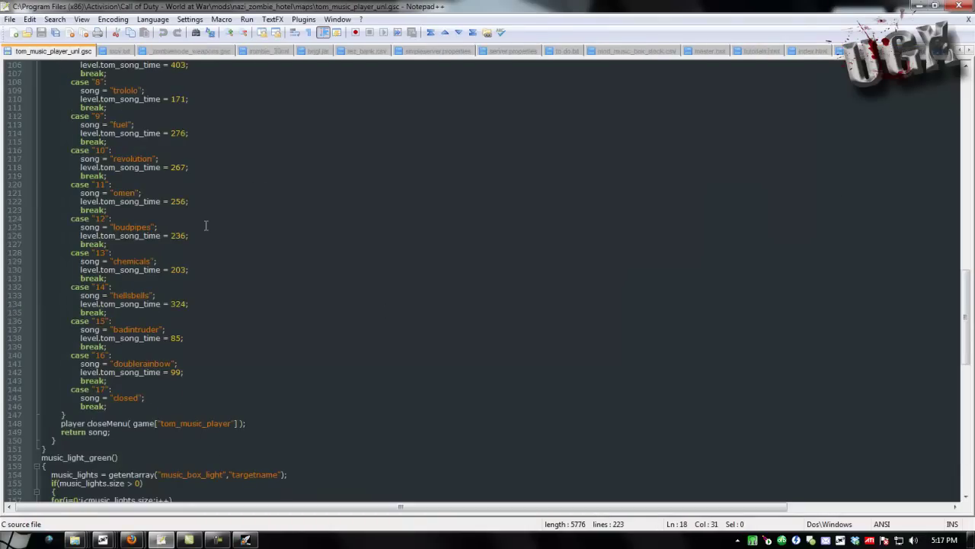
Set the song alias for case "7" in the music player script to "lights" and save the script
scroll(206, 226, "up", 4)
left_click(132, 159)
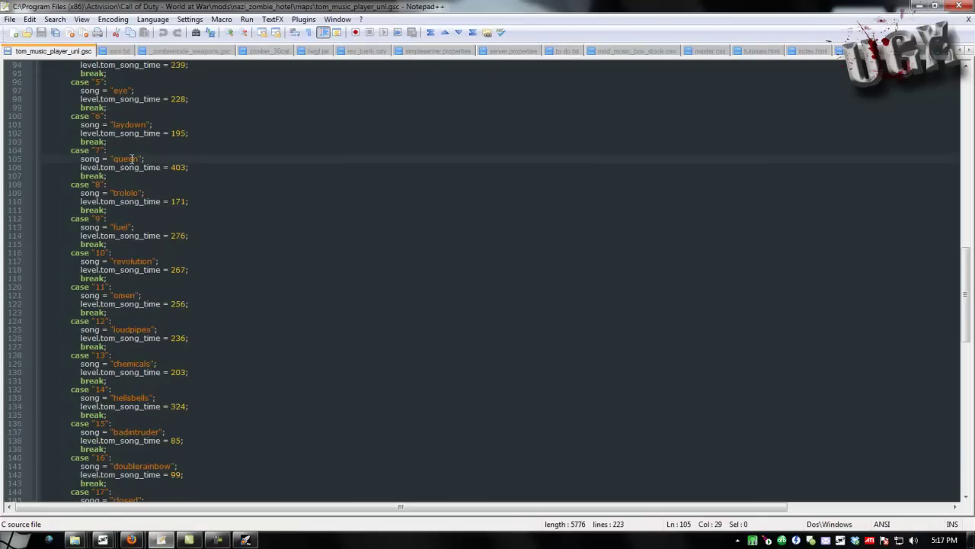
double_click(132, 158)
type("lights")
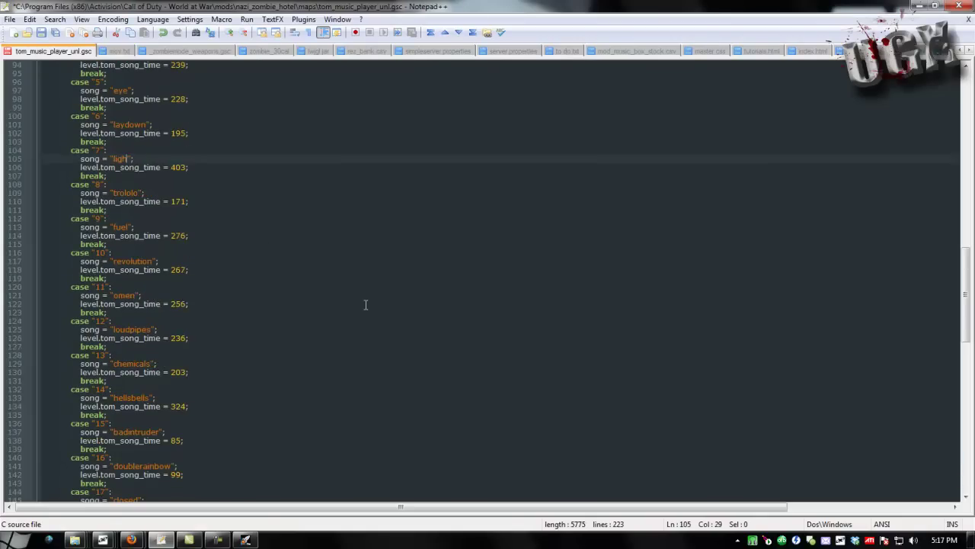
key("ctrl+s")
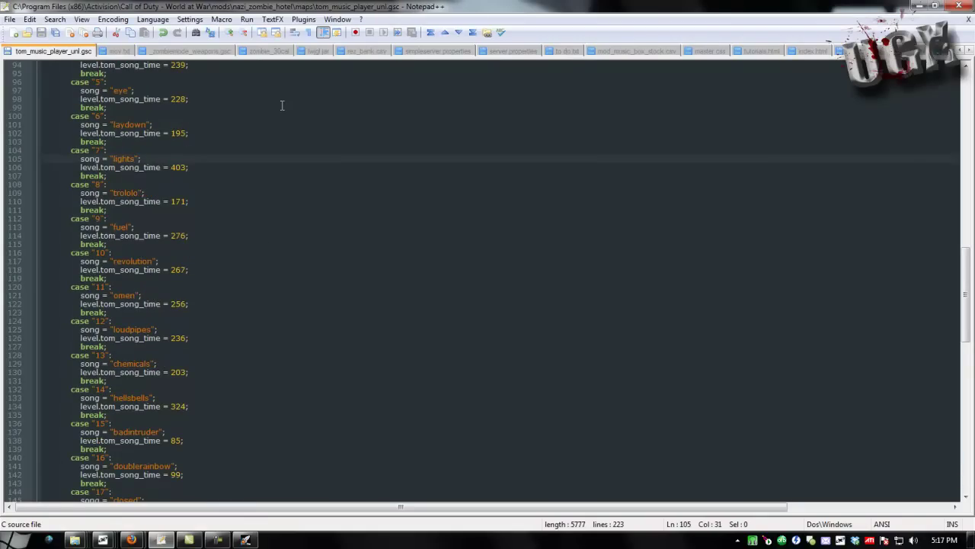
Open the nazi_zombie_hotel folder under AppData CodWaW\mods in a second Explorer window, and place it beside the maps folder window
left_click(919, 6)
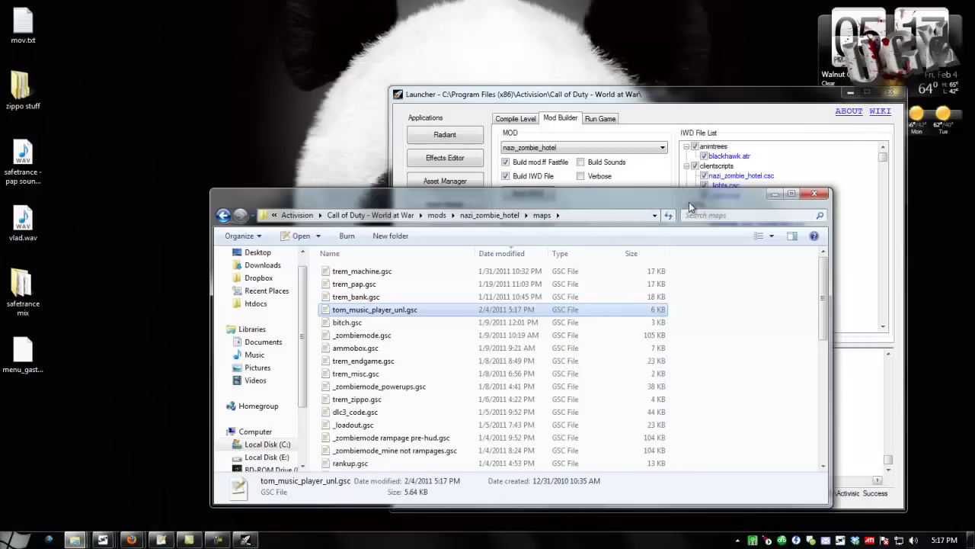
left_click_drag(576, 198, 409, 151)
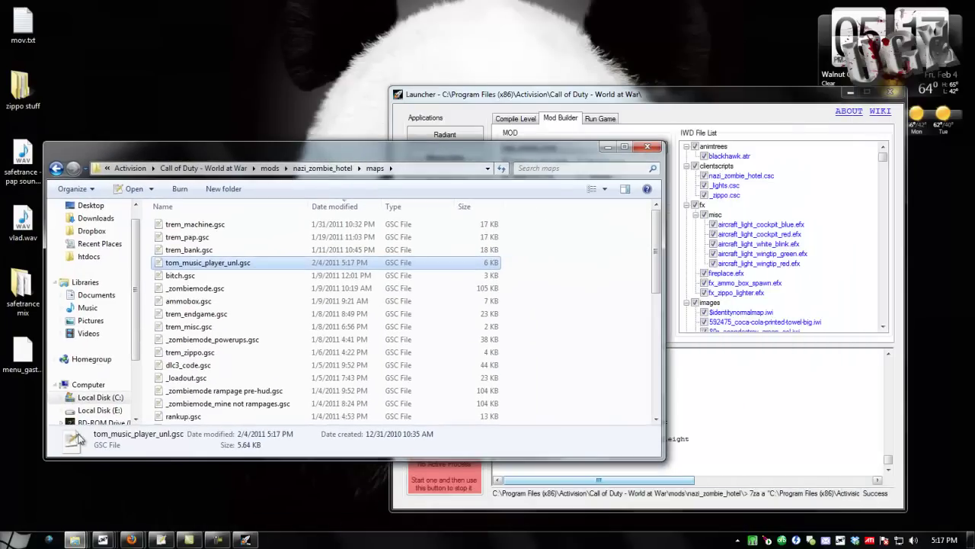
right_click(74, 539)
left_click(53, 453)
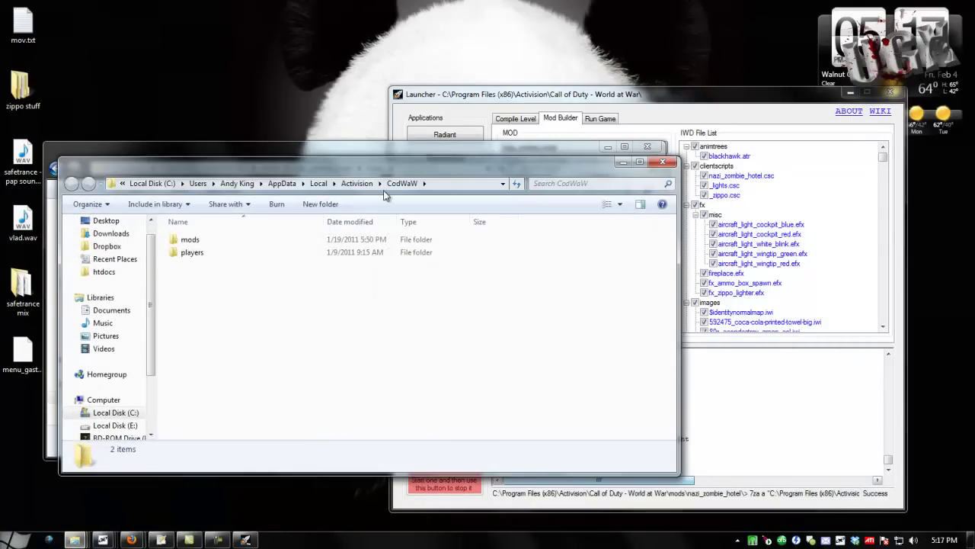
double_click(190, 240)
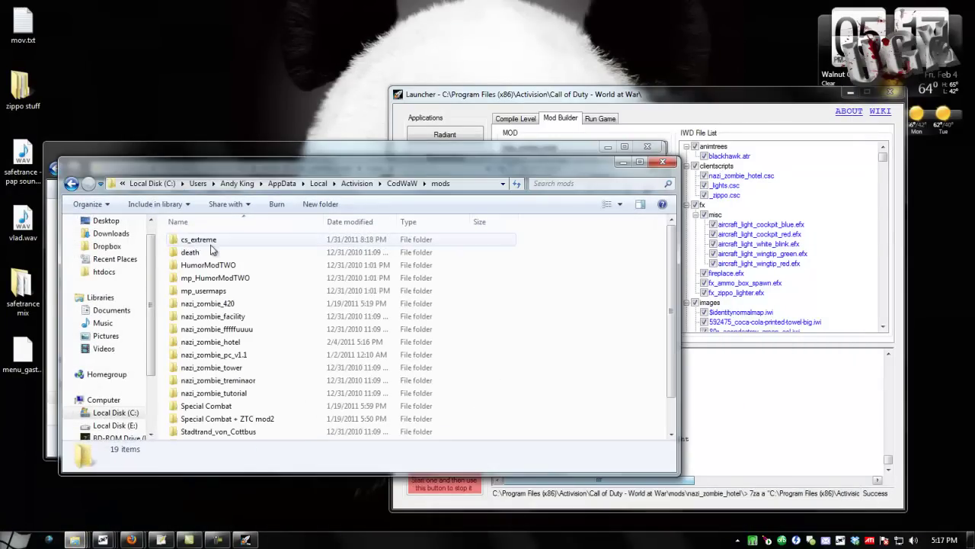
double_click(229, 343)
left_click_drag(235, 166, 539, 115)
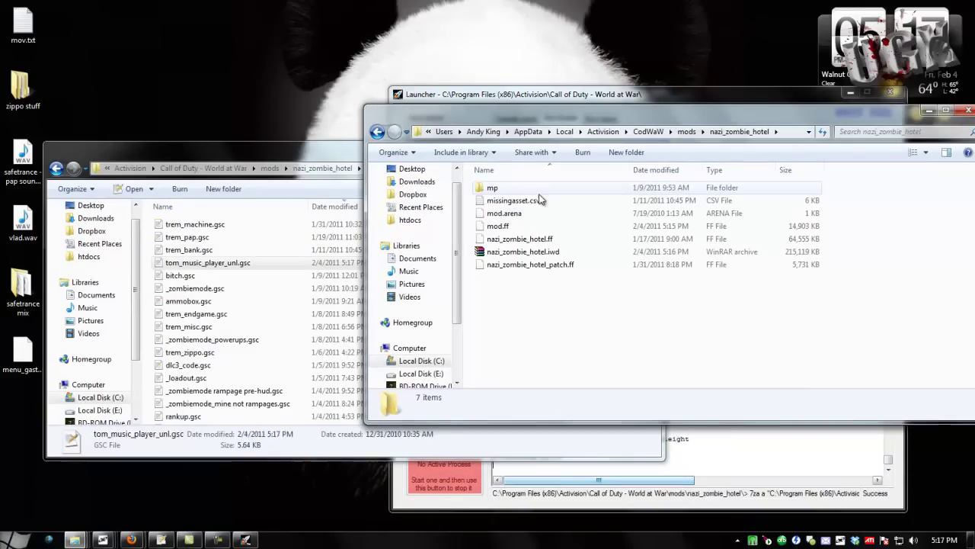
Open nazi_zombie_hotel.iwd in WinRAR and add the edited tom_music_player_unl.gsc to the archive's maps folder
left_click(514, 257)
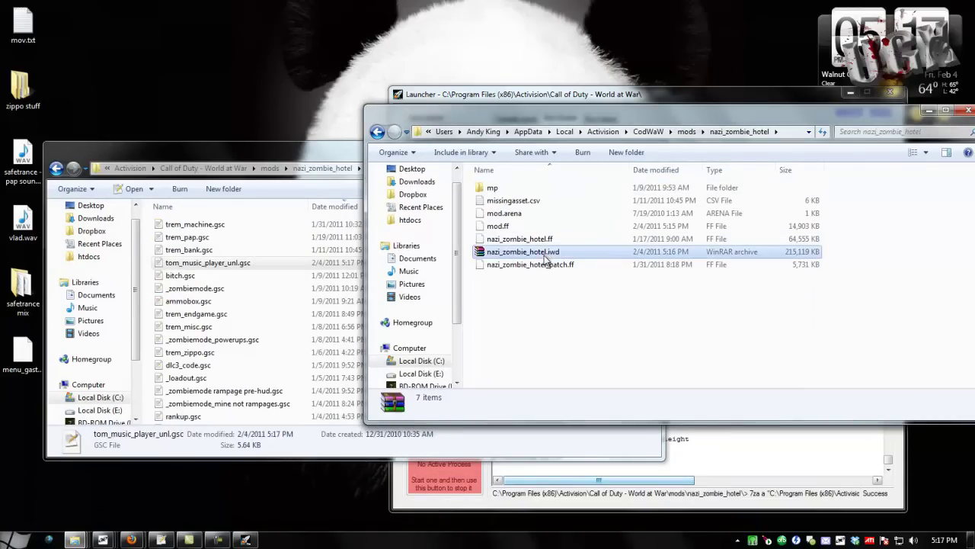
double_click(524, 253)
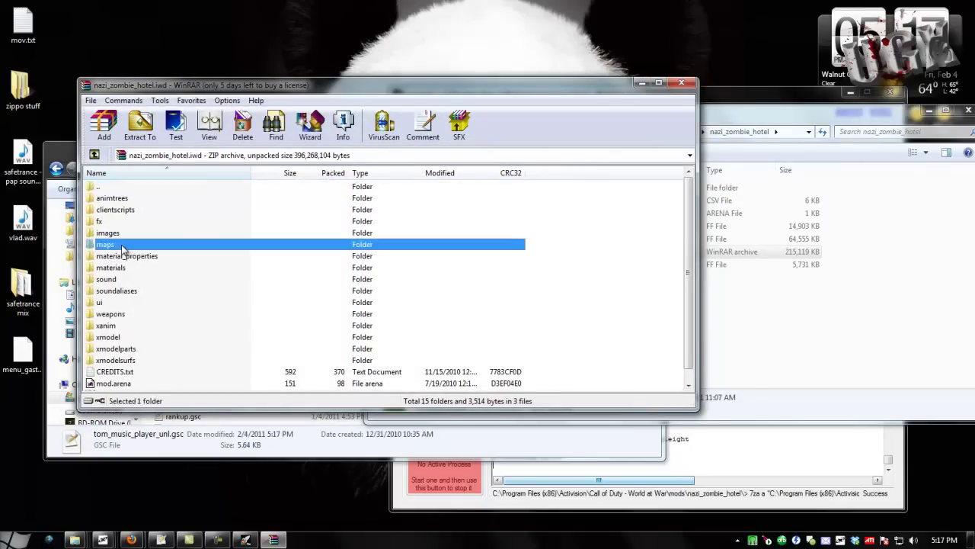
double_click(107, 245)
left_click_drag(214, 85, 481, 77)
left_click_drag(206, 262, 579, 339)
left_click(653, 342)
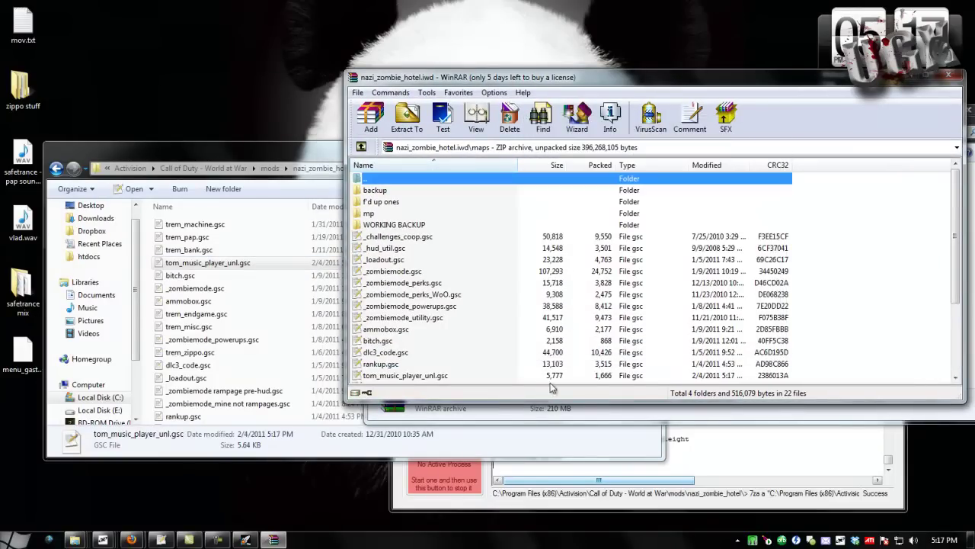
Launch the next application from the Start menu
left_click(13, 539)
left_click(69, 293)
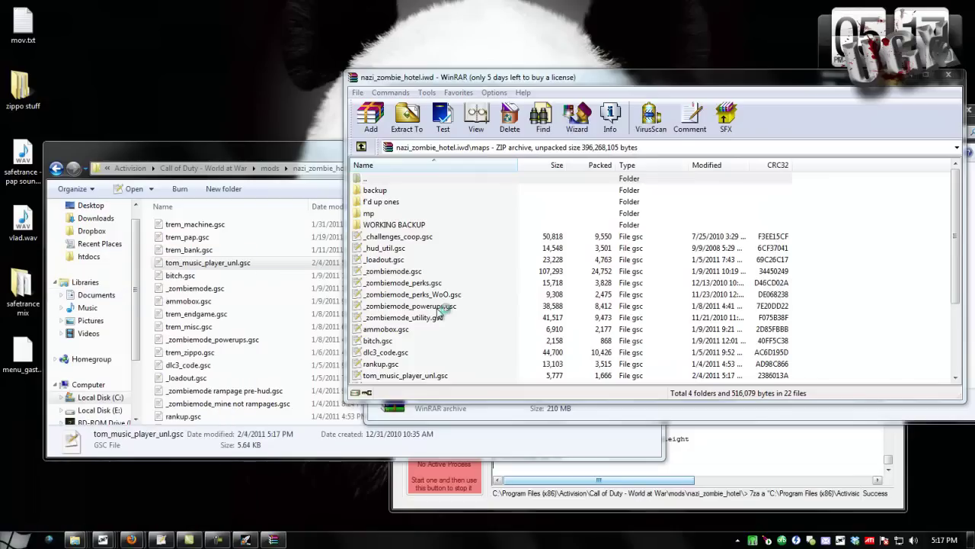